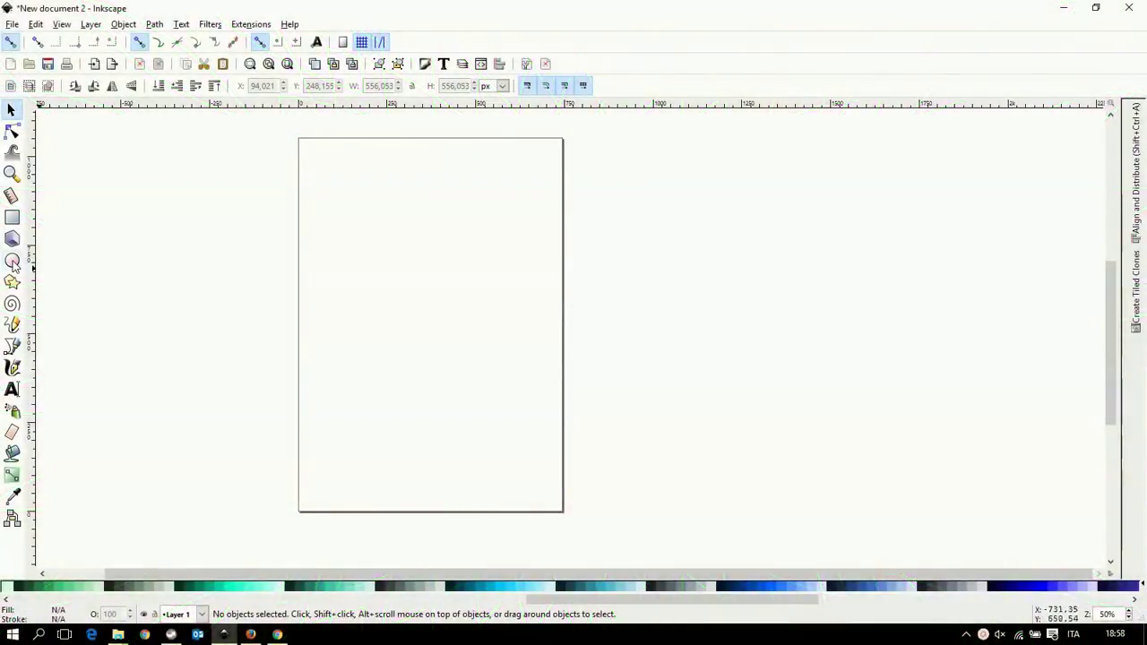
Draw a tall narrow ellipse near the upper middle of the page
{"action": "left_click", "coordinate": [12, 260]}
{"action": "mouse_move", "coordinate": [408, 187]}
{"action": "left_mouse_down"}
{"action": "mouse_move", "coordinate": [439, 274]}
{"action": "mouse_move", "coordinate": [427, 241]}
{"action": "left_mouse_up"}
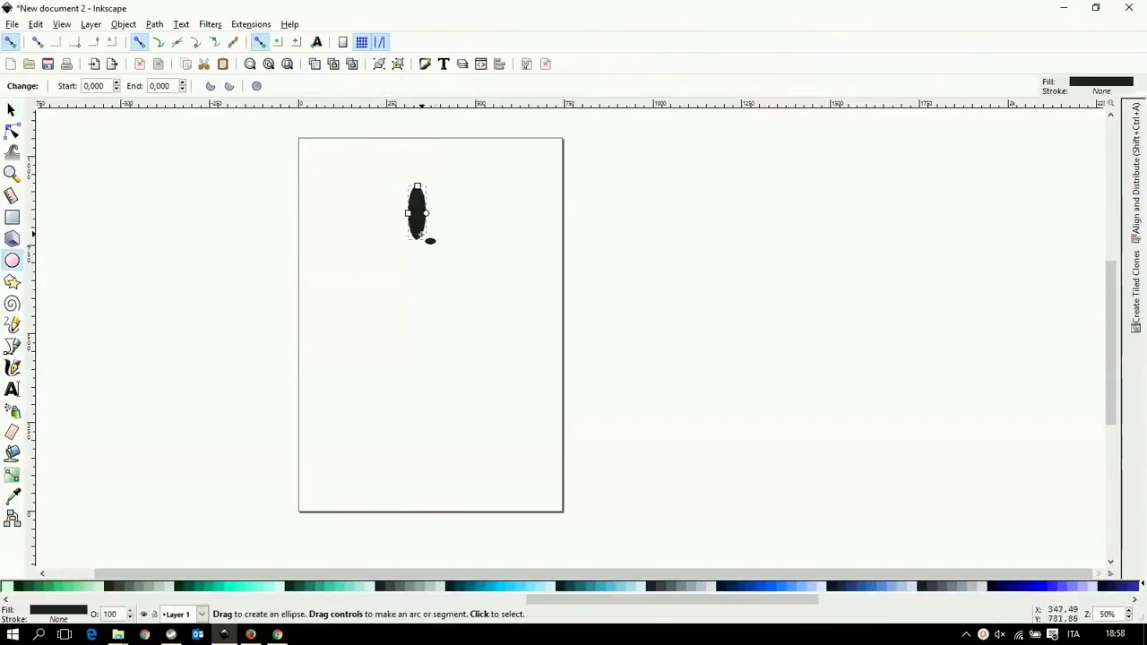
{"action": "scroll", "coordinate": [421, 231], "scroll_direction": "up", "scroll_amount": 3, "text": "ctrl"}
{"action": "scroll", "coordinate": [419, 228], "scroll_direction": "up", "scroll_amount": 5}
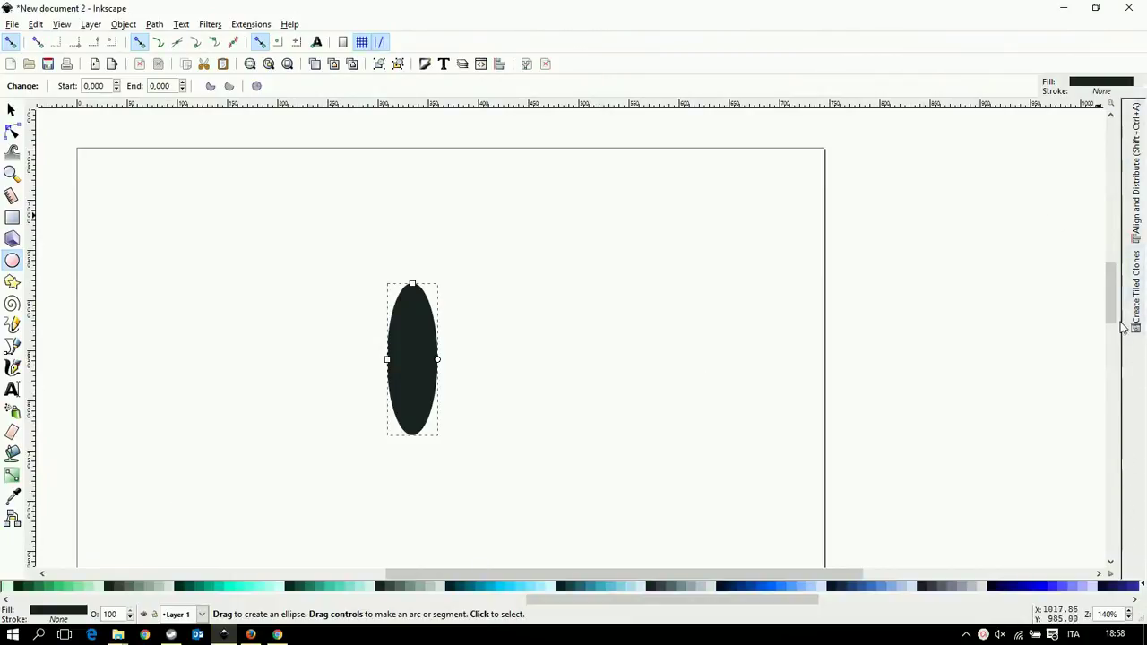
Give the ellipse a flat black stroke and no fill
{"action": "left_click", "coordinate": [425, 64]}
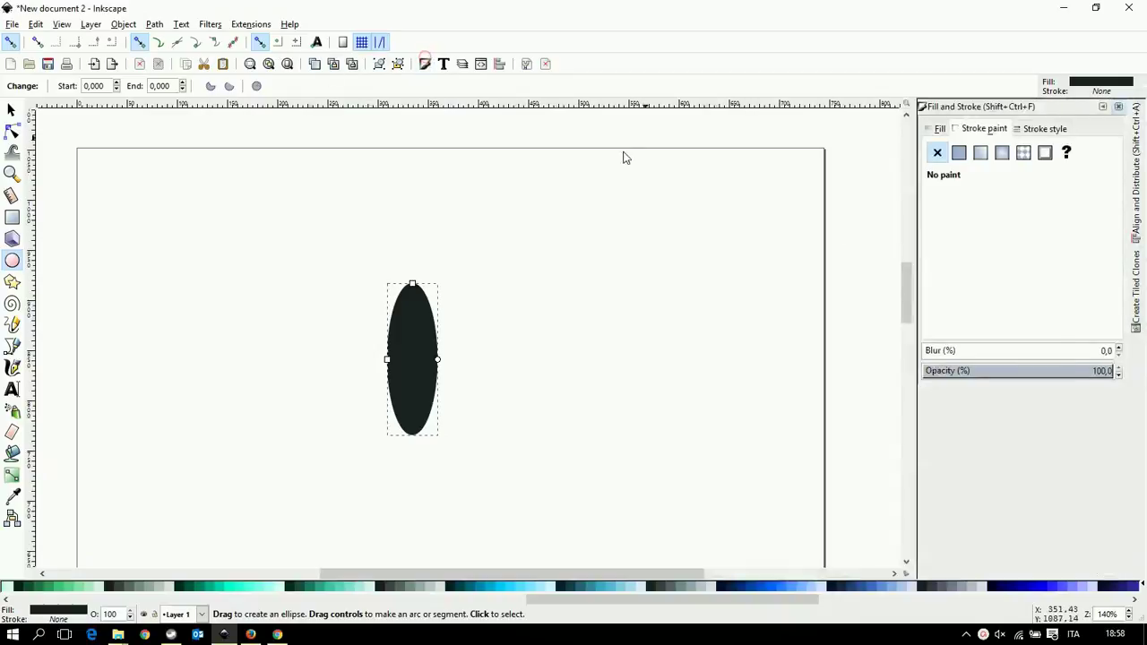
{"action": "left_click", "coordinate": [959, 154]}
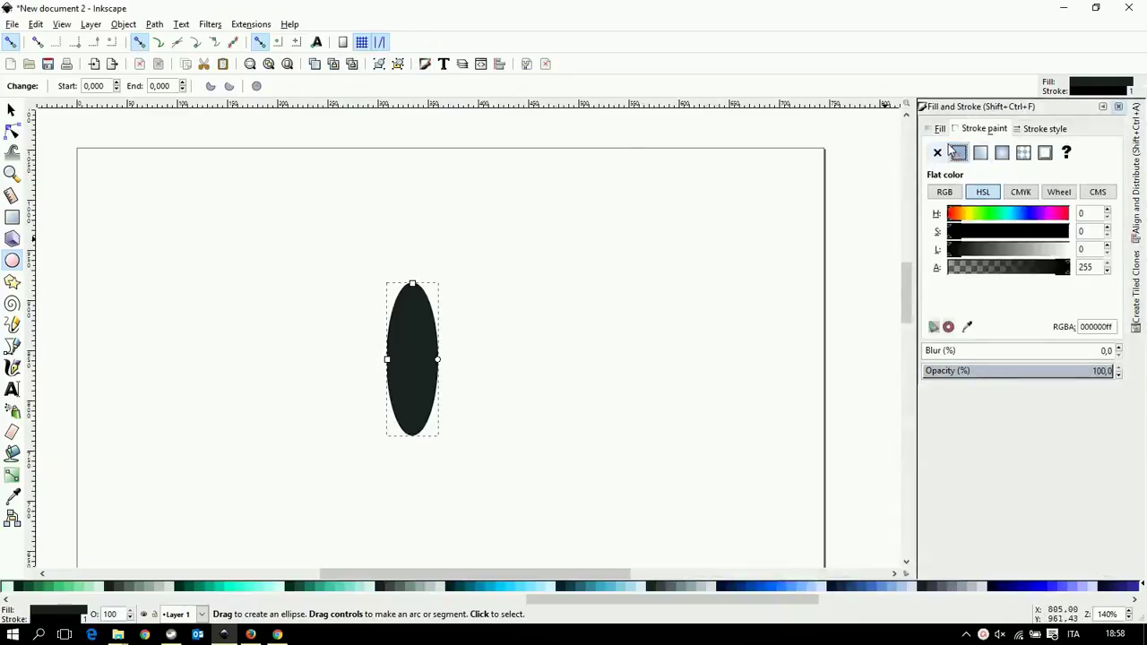
{"action": "left_click", "coordinate": [940, 128]}
{"action": "left_click", "coordinate": [937, 152]}
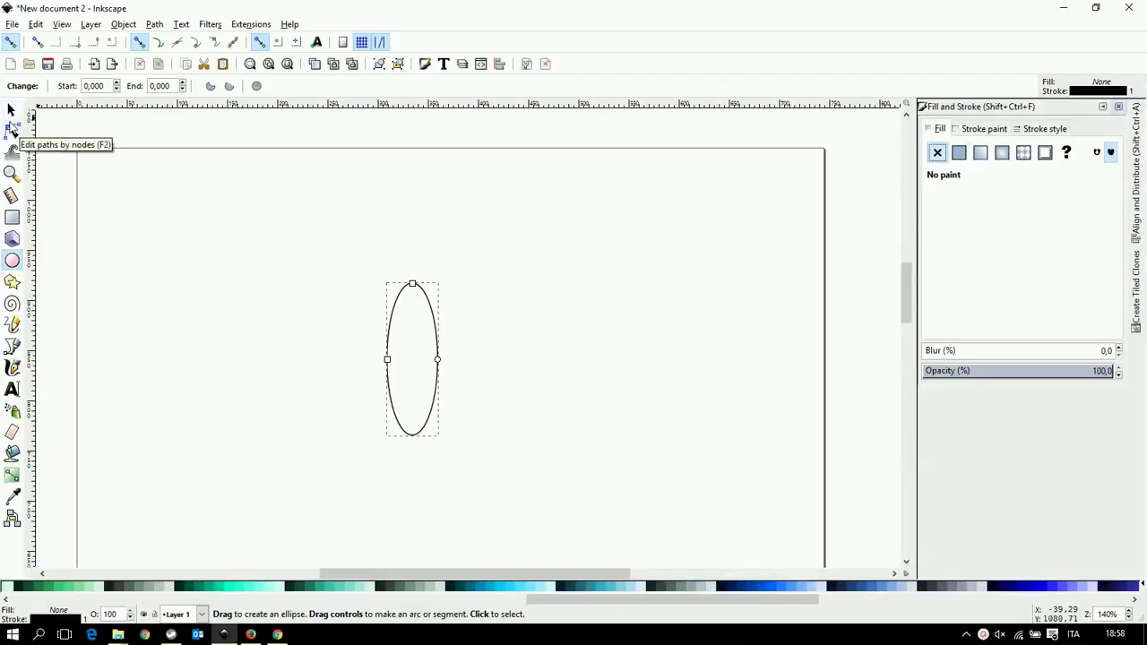
{"action": "left_click", "coordinate": [10, 110]}
Convert the ellipse to a path and make its top and bottom nodes cusps
{"action": "left_click", "coordinate": [154, 24]}
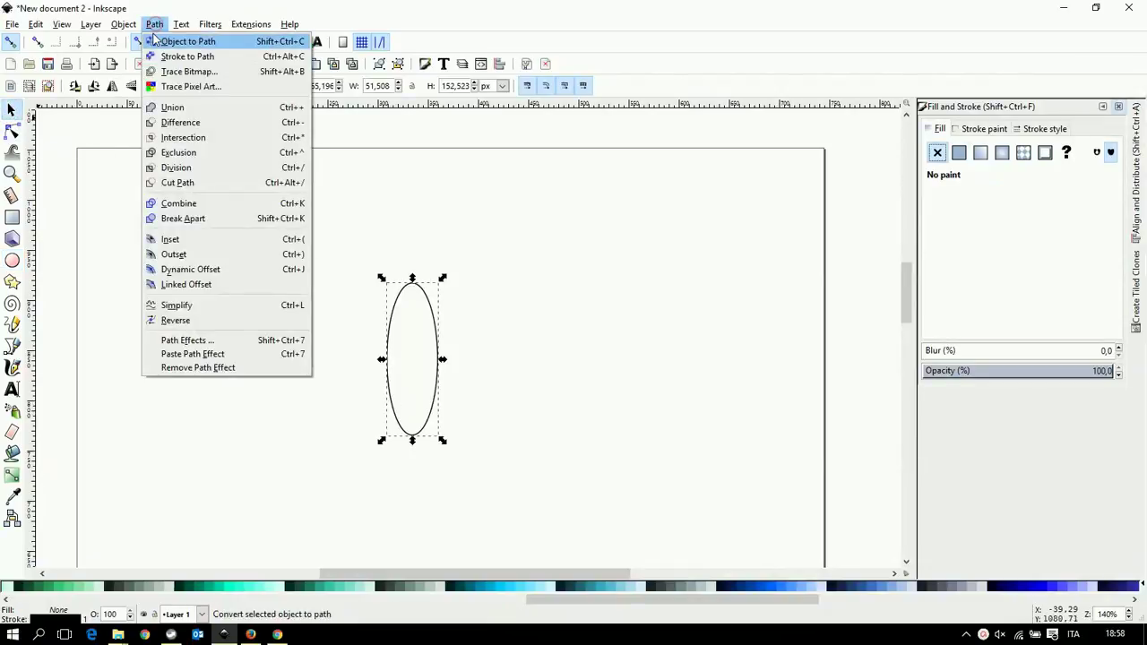
{"action": "left_click", "coordinate": [158, 41]}
{"action": "left_click", "coordinate": [12, 131]}
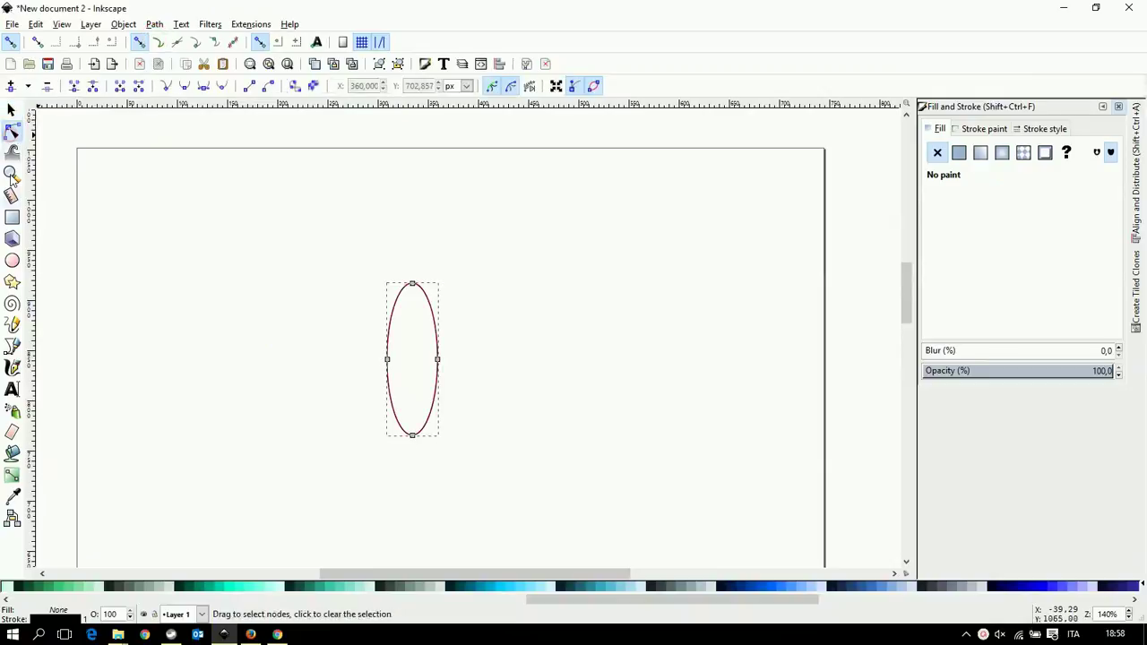
{"action": "left_click", "coordinate": [413, 284]}
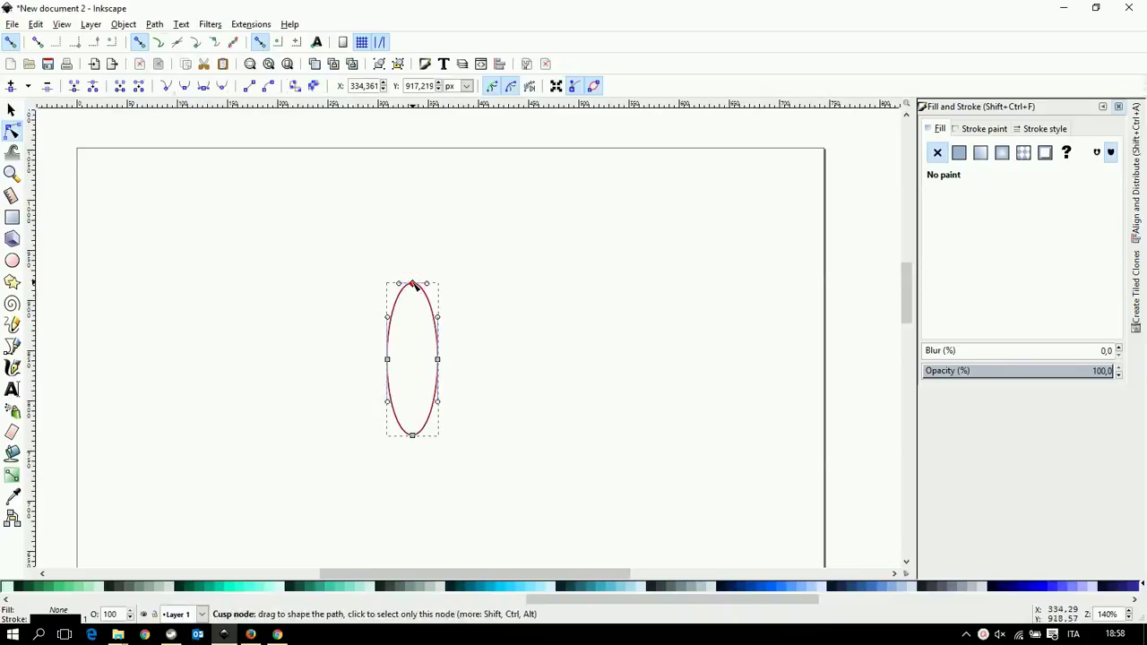
{"action": "left_click", "coordinate": [169, 86]}
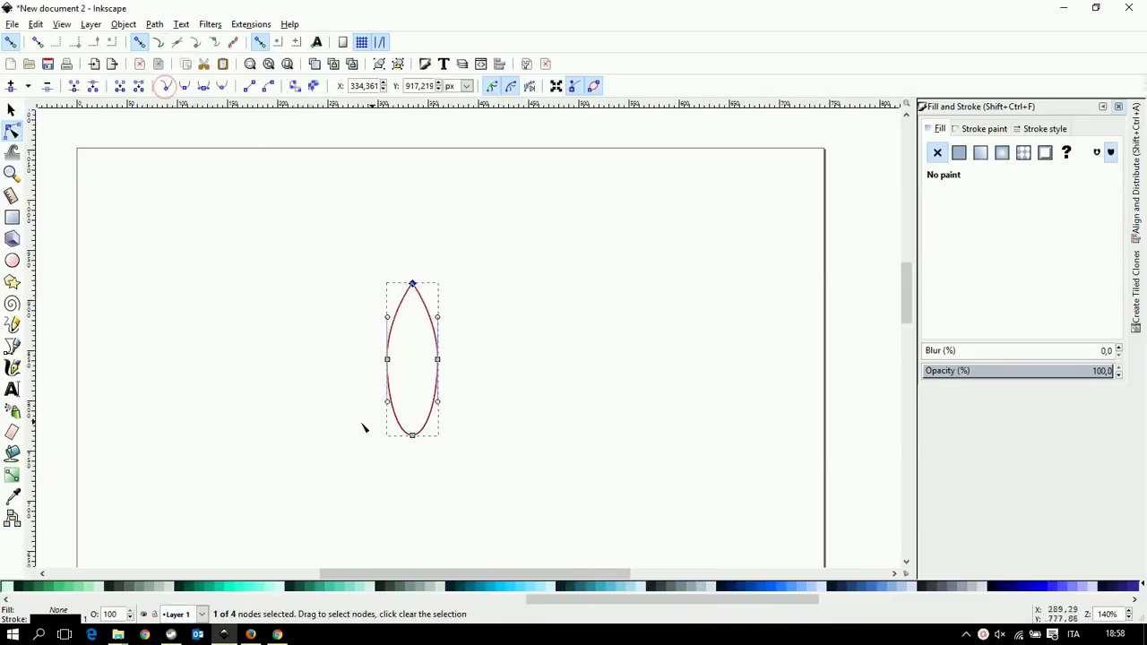
{"action": "left_click", "coordinate": [413, 435]}
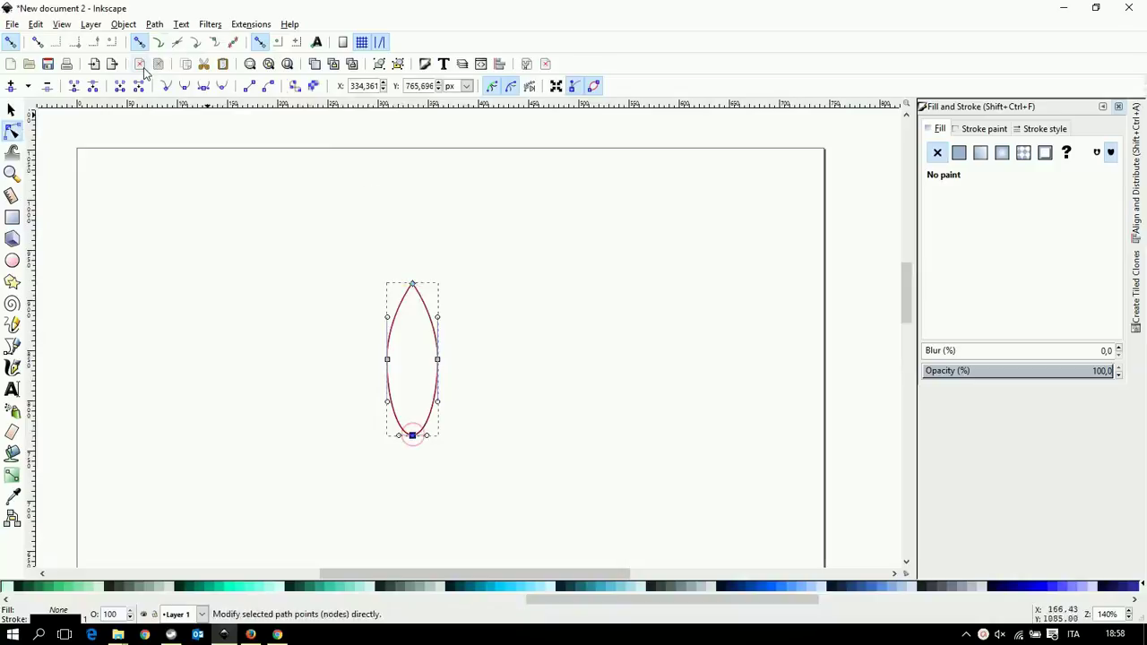
{"action": "left_click", "coordinate": [165, 87]}
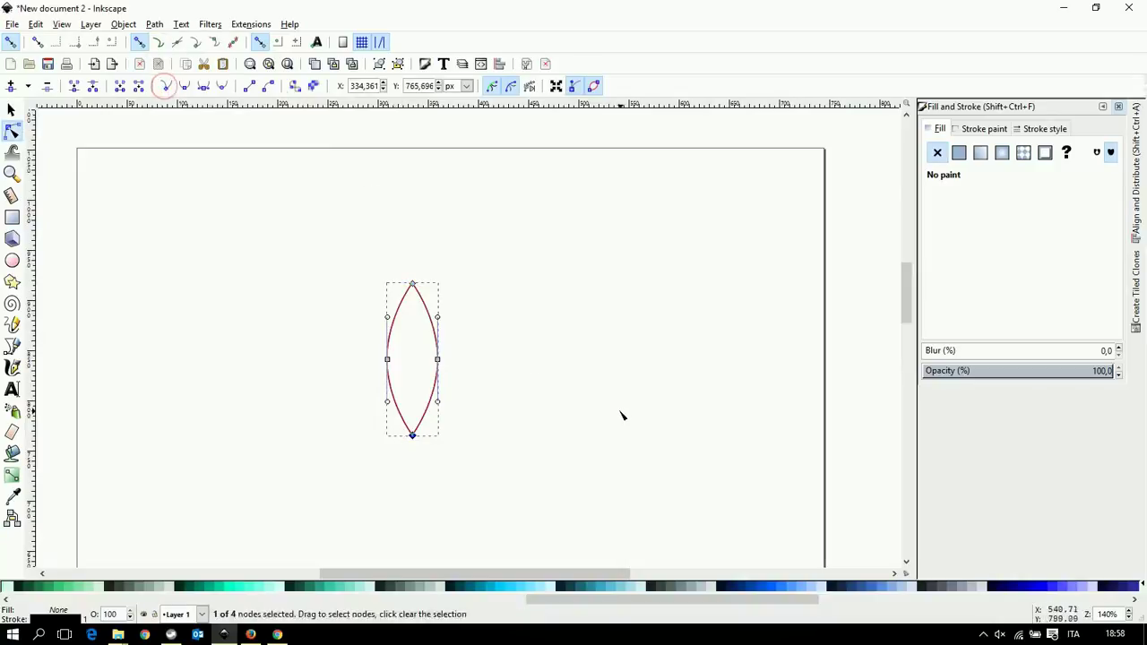
{"action": "left_click", "coordinate": [12, 112]}
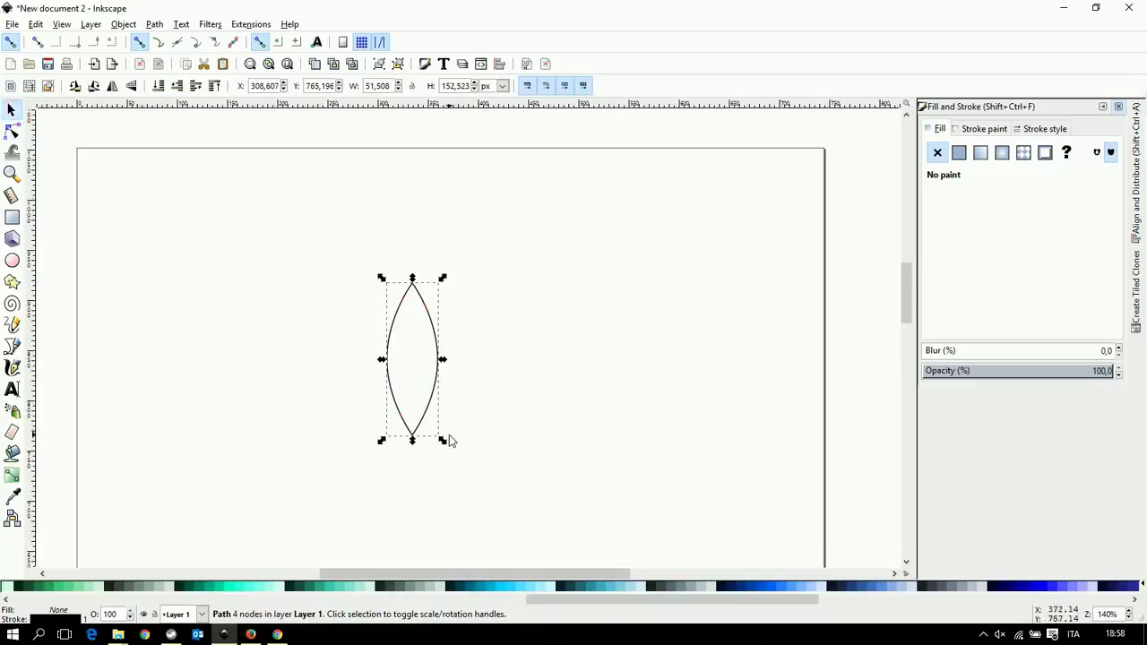
Duplicate the lens and move the copy straight down until the tips slightly overlap
{"action": "scroll", "coordinate": [421, 433], "scroll_direction": "up", "scroll_amount": 1, "text": "ctrl"}
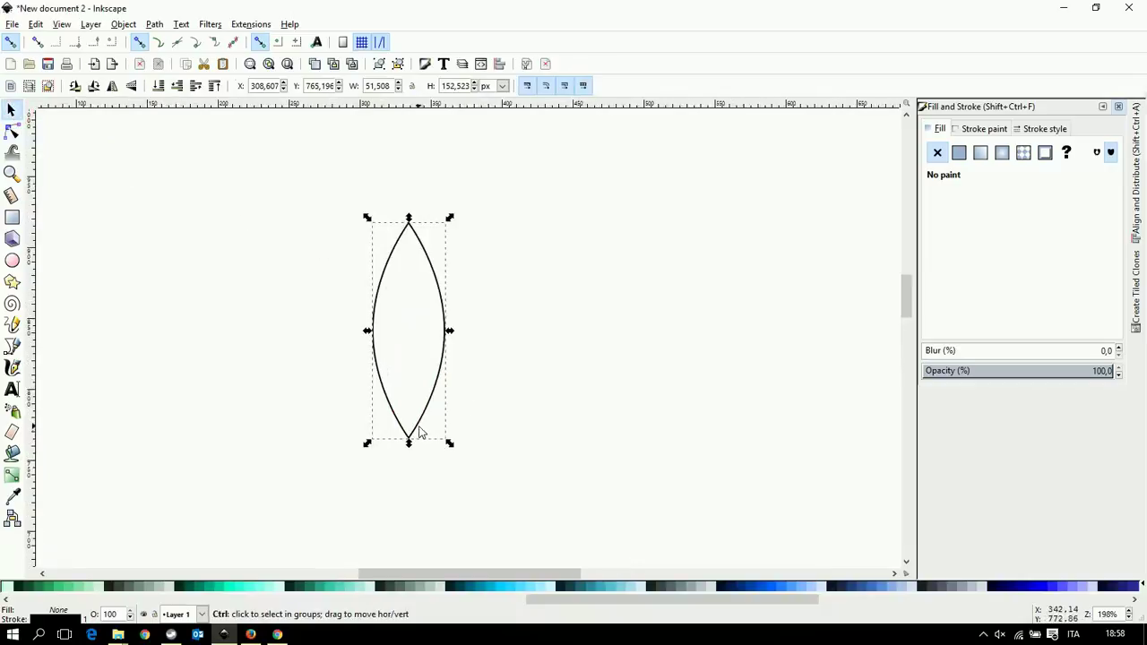
{"action": "right_click", "coordinate": [415, 430]}
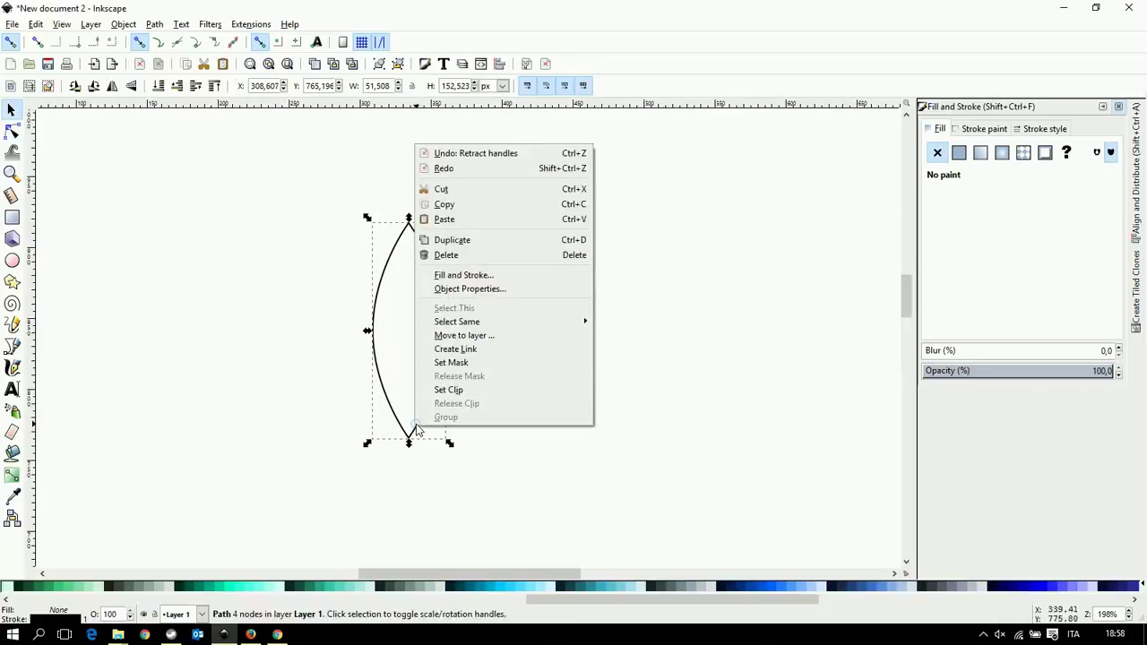
{"action": "left_click", "coordinate": [458, 243]}
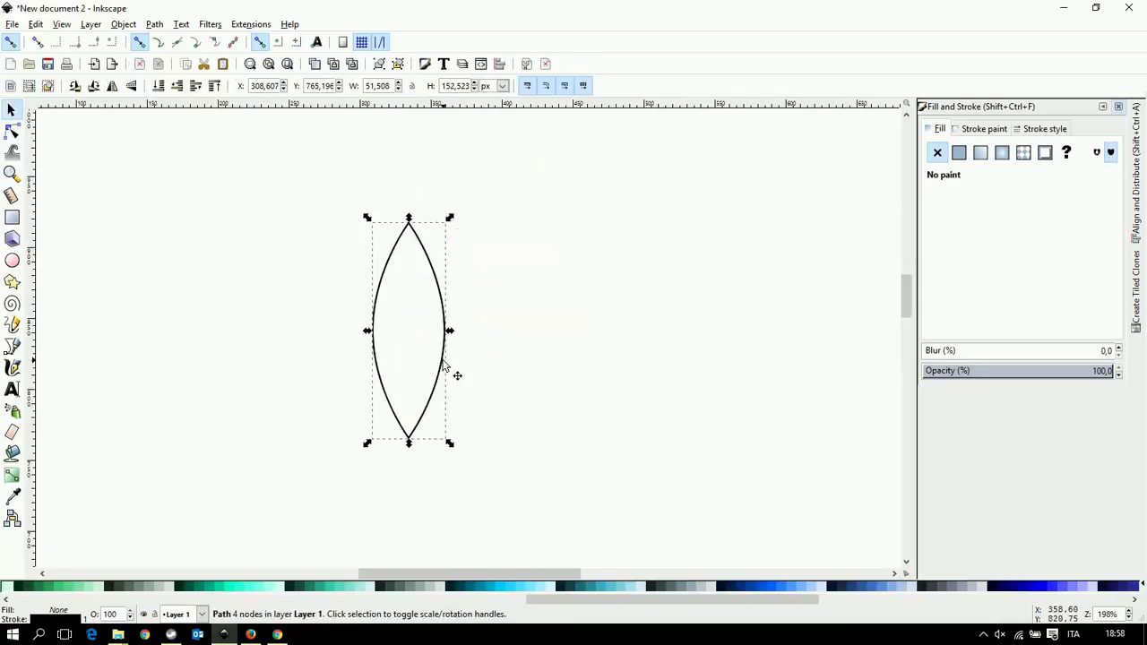
{"action": "left_click_drag", "start_coordinate": [445, 379], "coordinate": [427, 505]}
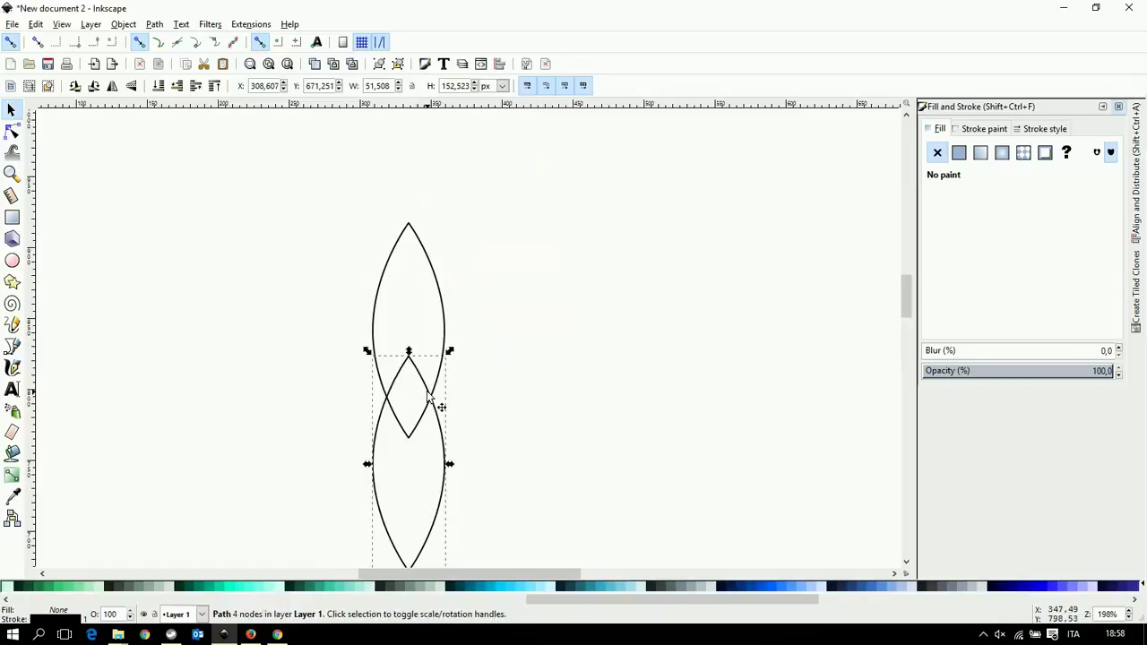
{"action": "left_click_drag", "start_coordinate": [429, 397], "coordinate": [441, 457]}
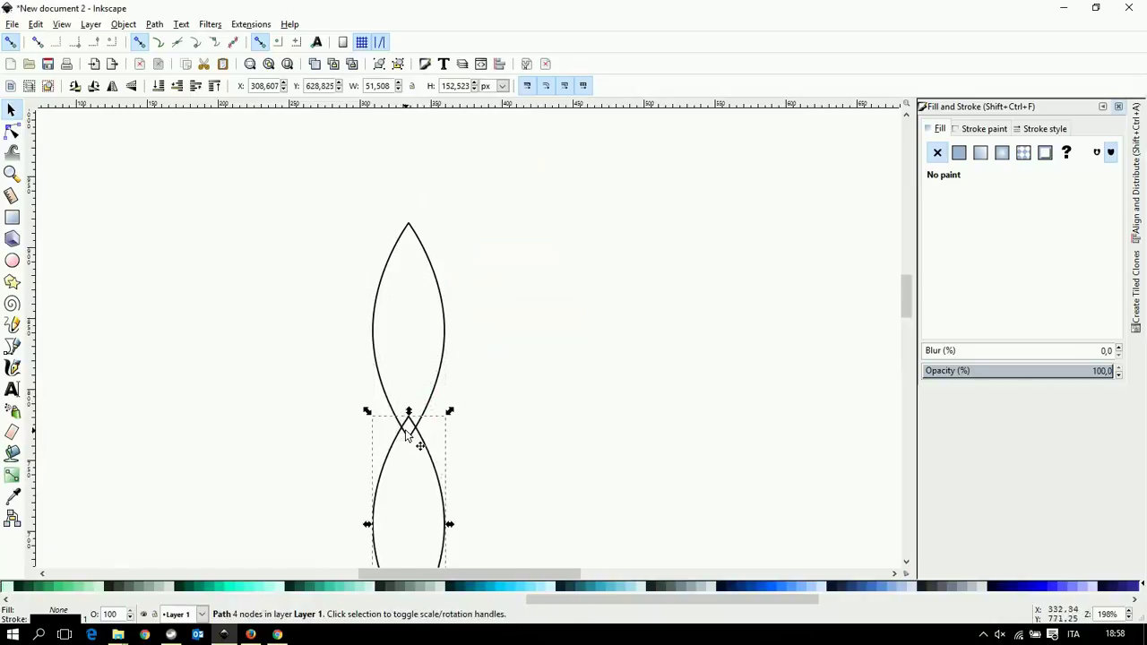
{"action": "scroll", "coordinate": [406, 434], "scroll_direction": "up", "scroll_amount": 2}
{"action": "scroll", "coordinate": [405, 435], "scroll_direction": "up", "scroll_amount": 1}
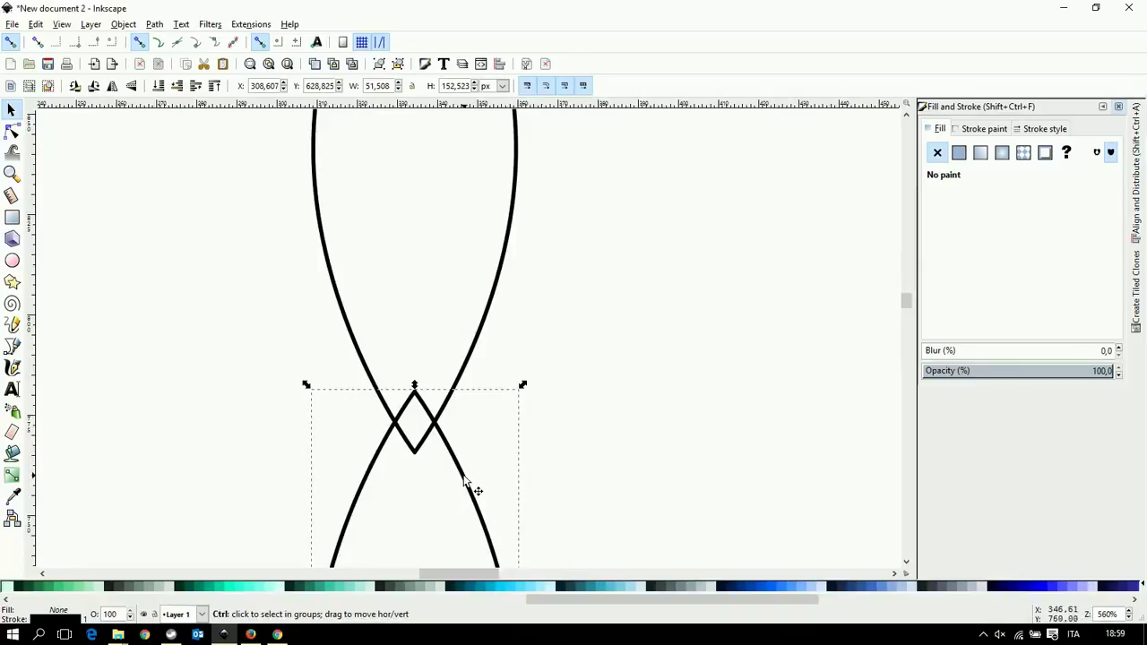
{"action": "left_click_drag", "start_coordinate": [465, 484], "coordinate": [462, 454]}
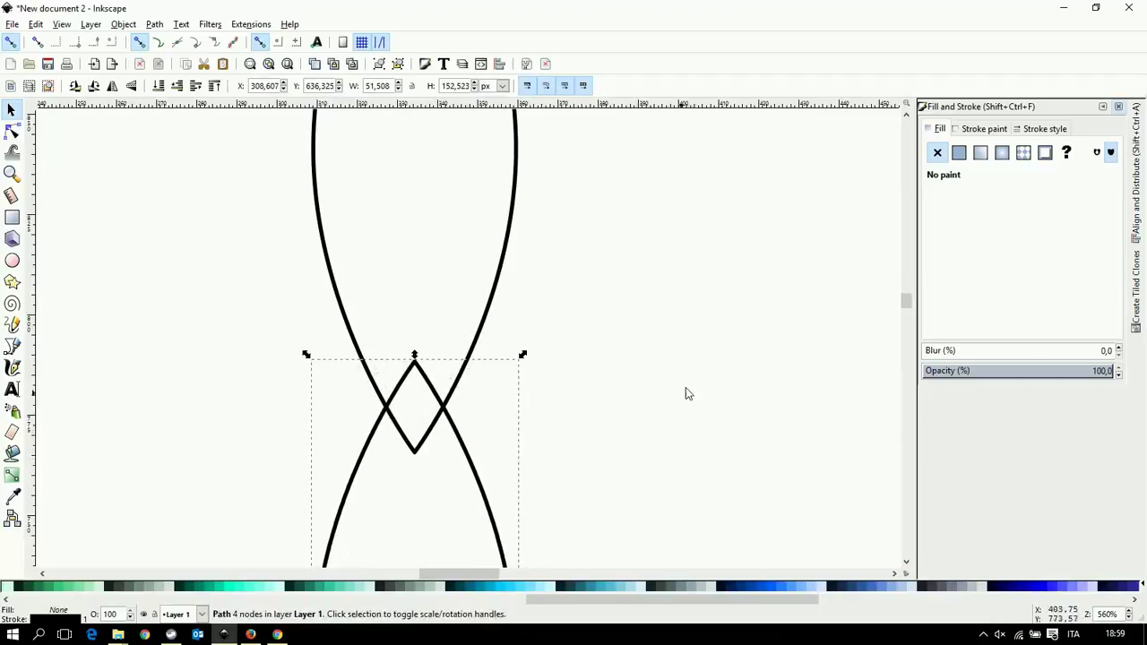
Undo an accidental move and rubber-band select both lenses
{"action": "scroll", "coordinate": [445, 375], "scroll_direction": "down", "scroll_amount": 1}
{"action": "scroll", "coordinate": [445, 374], "scroll_direction": "down", "scroll_amount": 4, "text": "ctrl"}
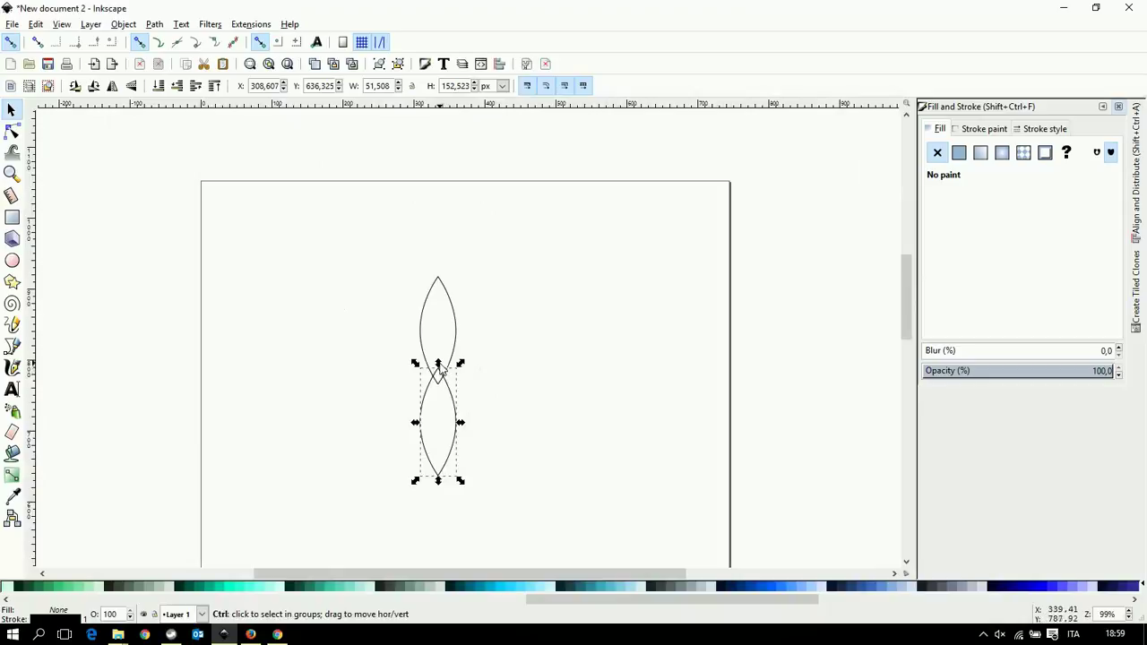
{"action": "left_click_drag", "start_coordinate": [424, 363], "coordinate": [499, 486]}
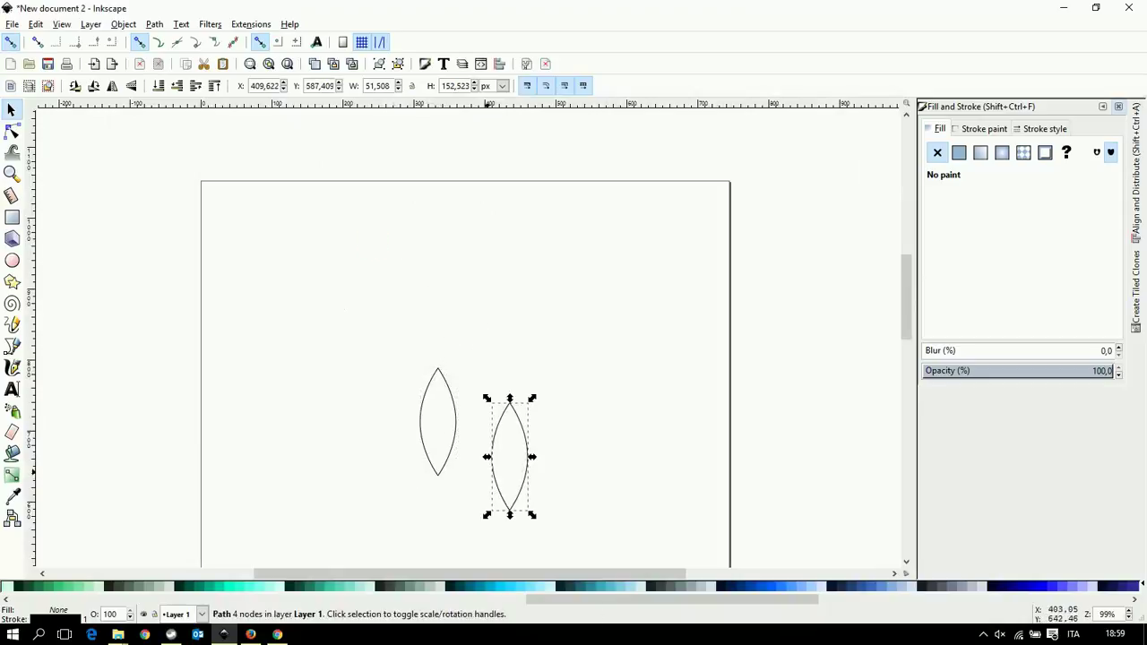
{"action": "key", "text": "ctrl+z"}
{"action": "left_click_drag", "start_coordinate": [345, 225], "coordinate": [545, 529]}
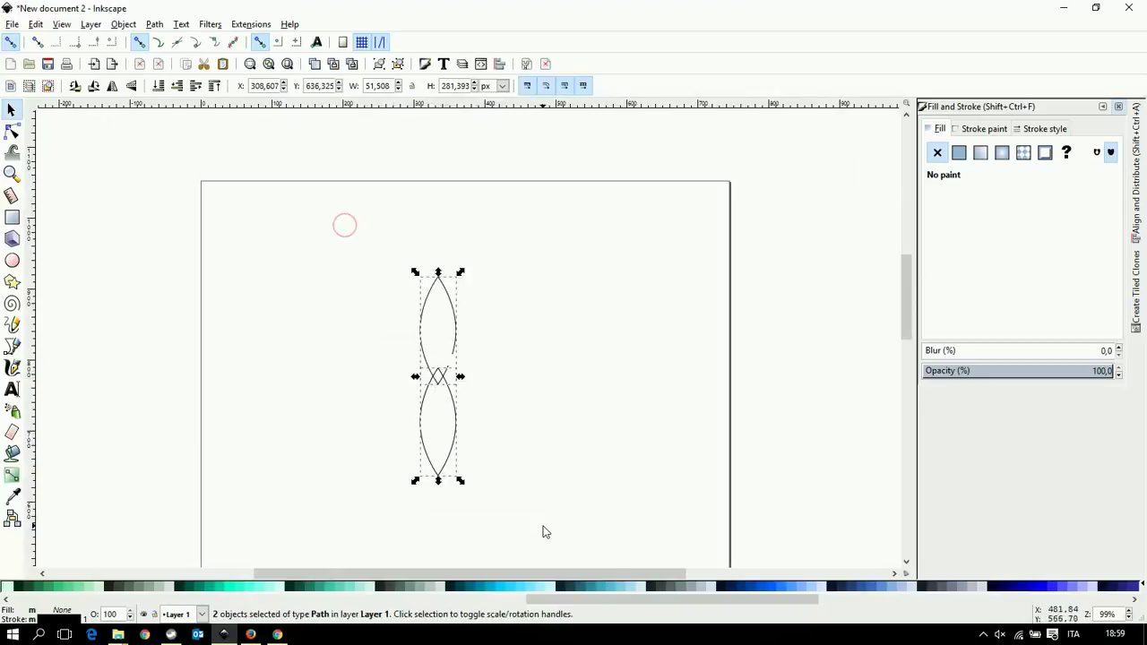
Apply Stroke to Path to both lenses, then Union them into one path
{"action": "left_click", "coordinate": [151, 25]}
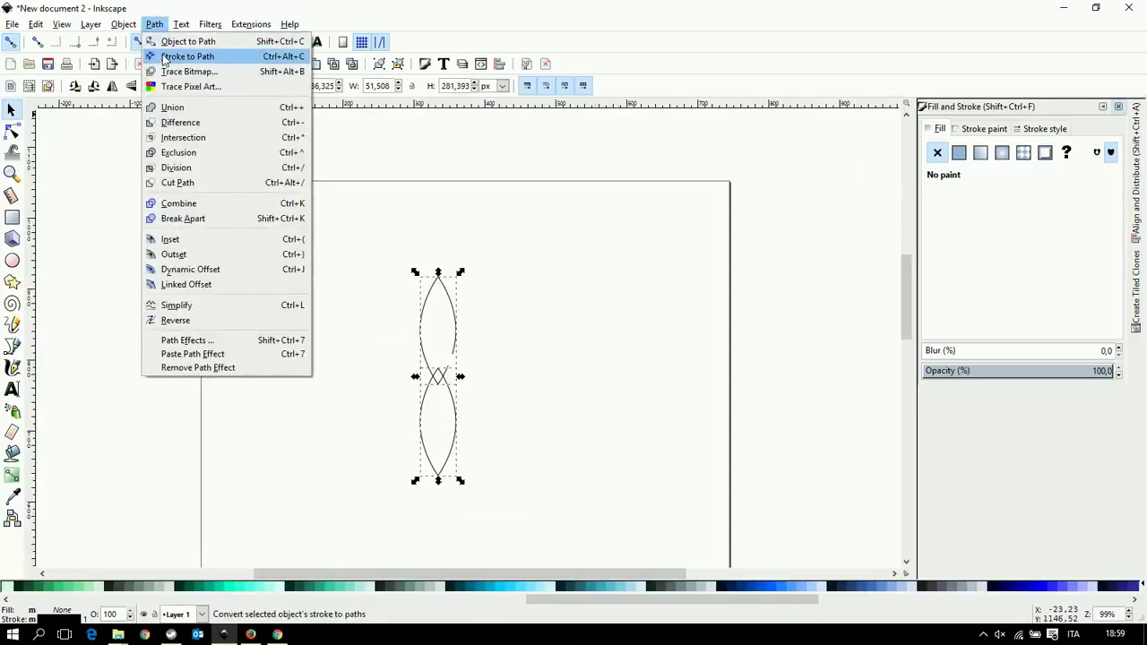
{"action": "left_click", "coordinate": [167, 59]}
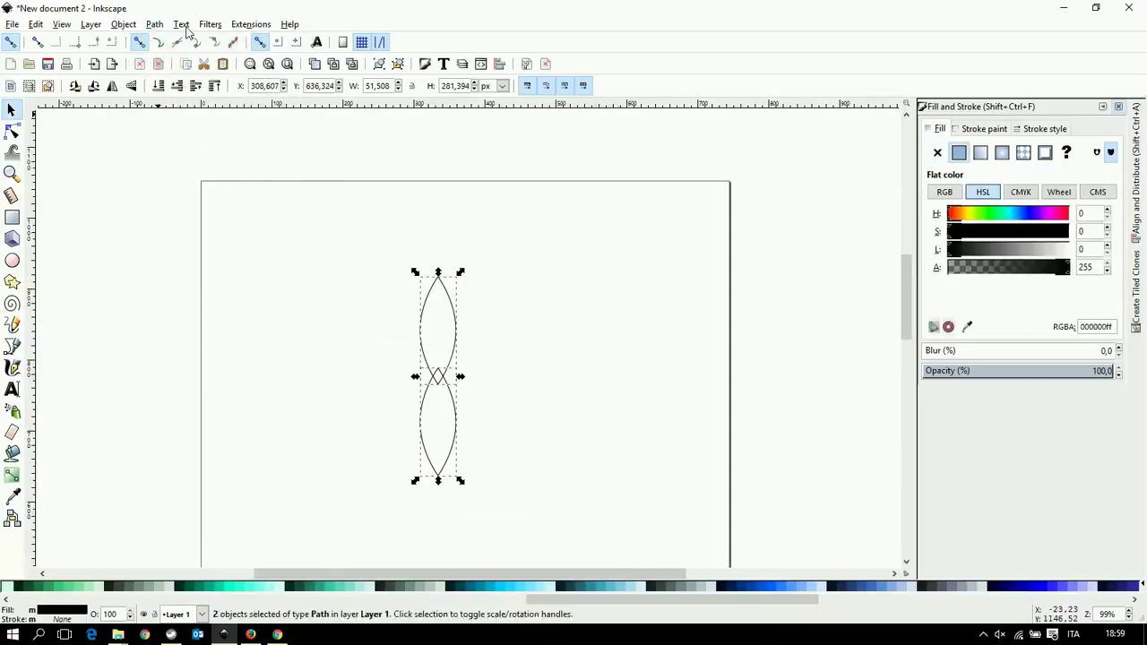
{"action": "left_click", "coordinate": [156, 27]}
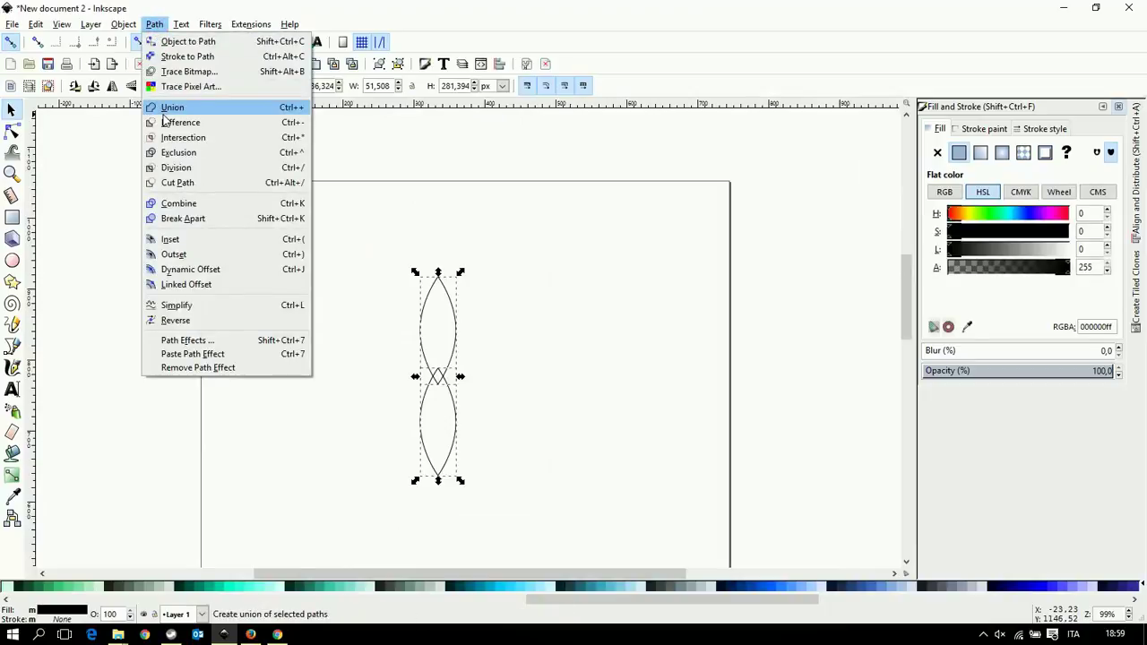
{"action": "left_click", "coordinate": [171, 108]}
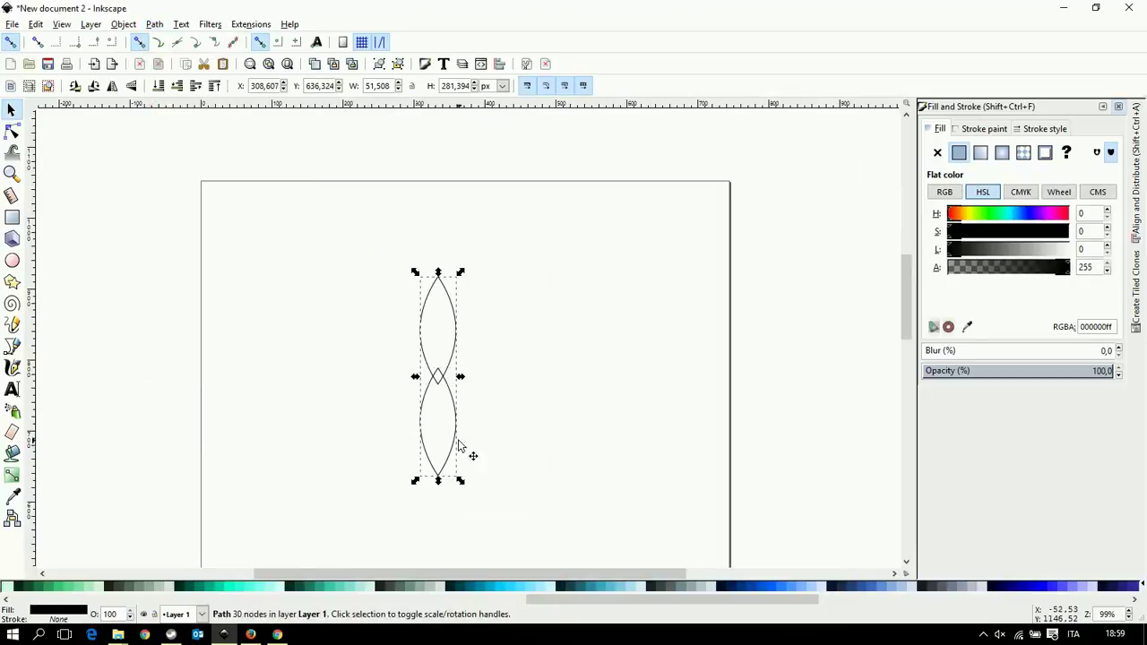
{"action": "left_click", "coordinate": [528, 433]}
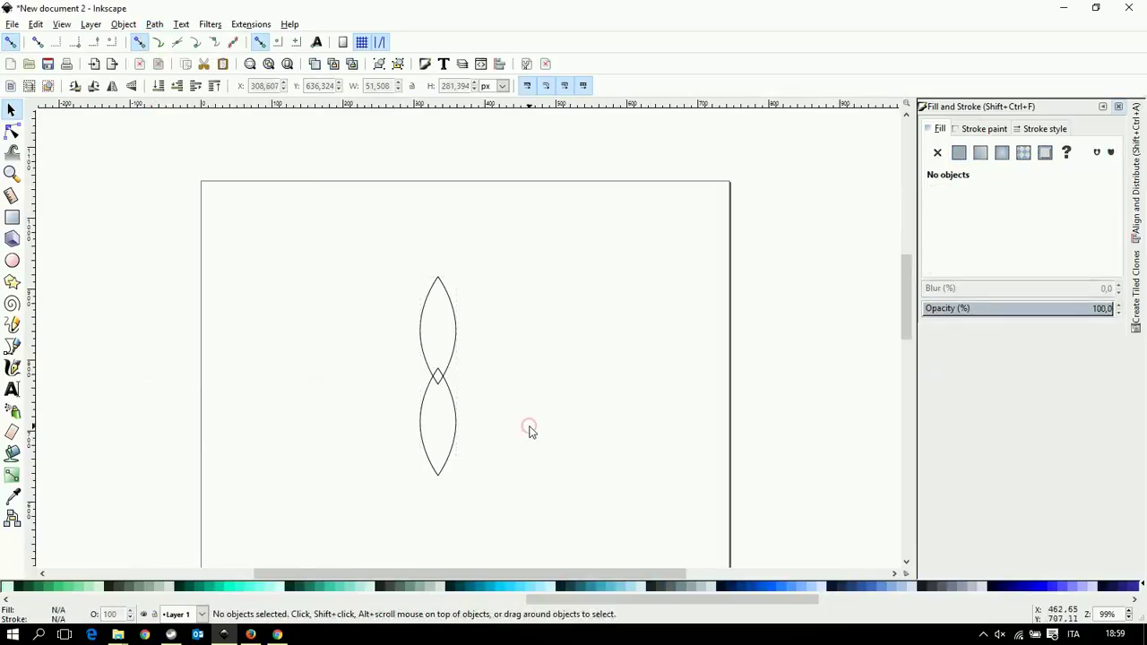
Select the merged path and drag its rotation centre downward
{"action": "left_click", "coordinate": [439, 383]}
{"action": "scroll", "coordinate": [439, 382], "scroll_direction": "up", "scroll_amount": 2}
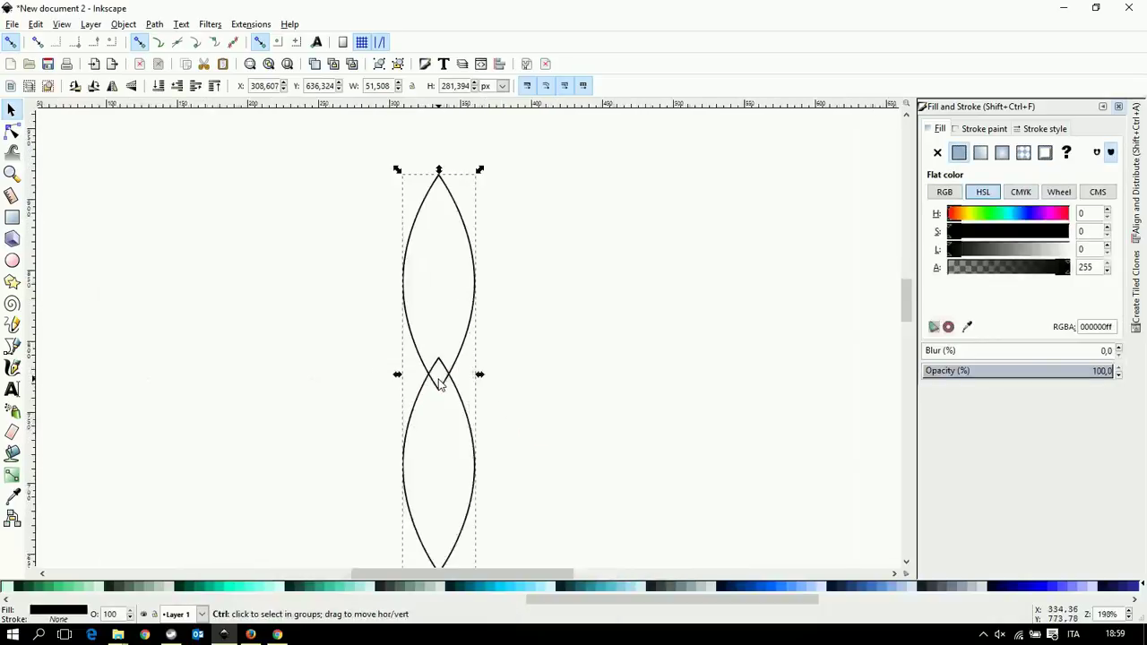
{"action": "scroll", "coordinate": [439, 383], "scroll_direction": "up", "scroll_amount": 2}
{"action": "scroll", "coordinate": [439, 382], "scroll_direction": "up", "scroll_amount": 1}
{"action": "left_click", "coordinate": [441, 380]}
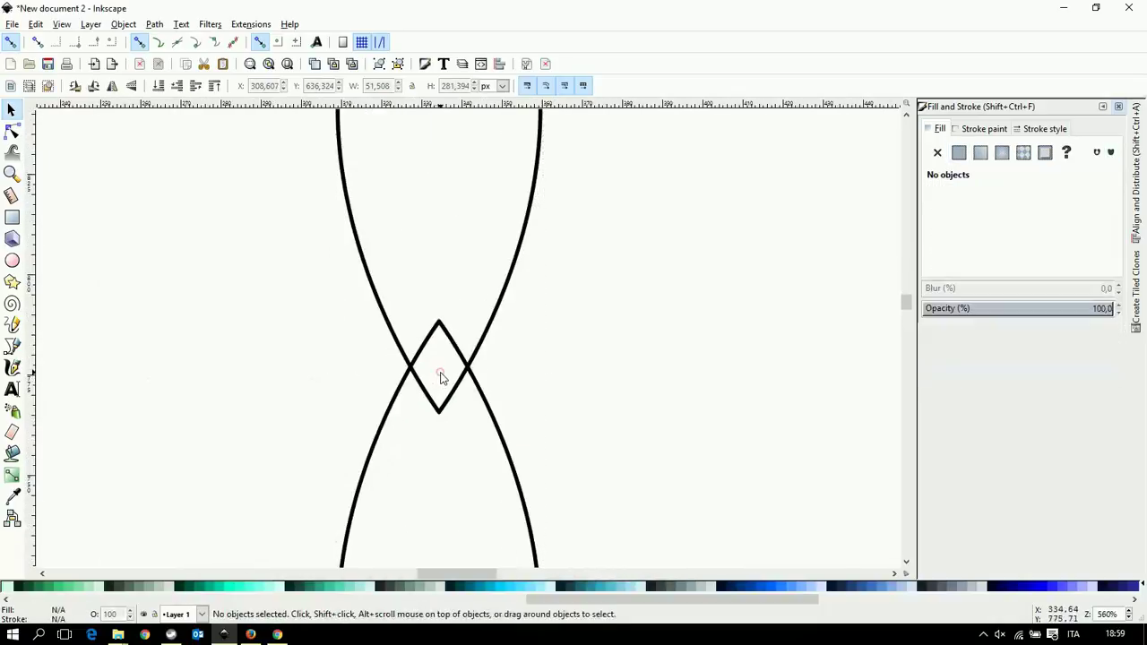
{"action": "left_click", "coordinate": [448, 400]}
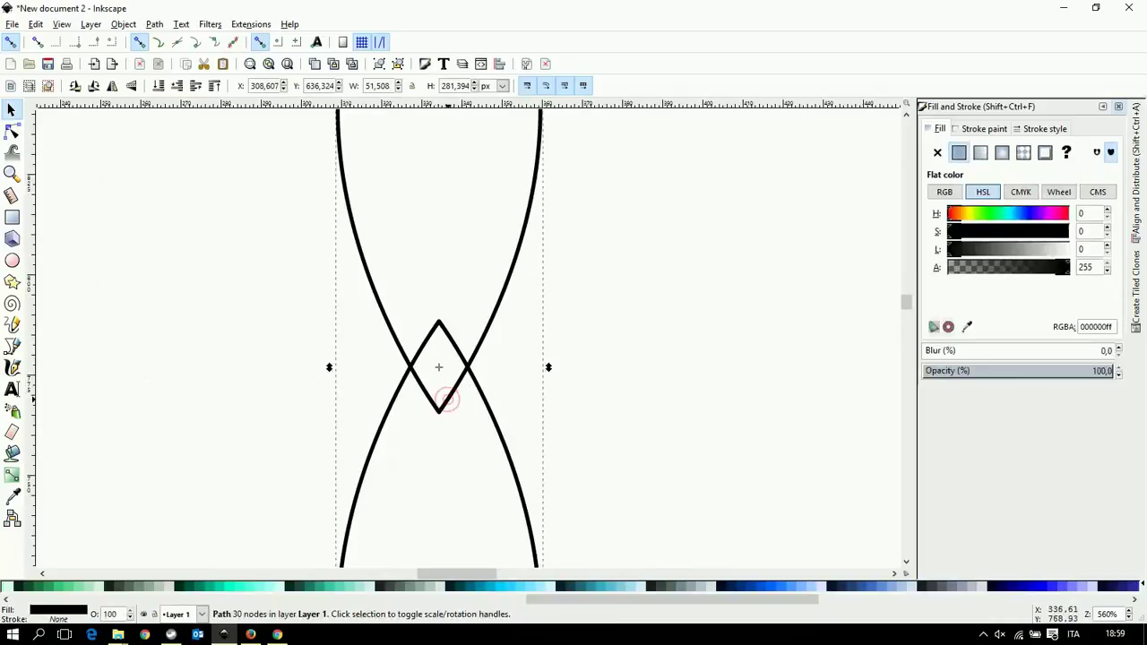
{"action": "scroll", "coordinate": [441, 383], "scroll_direction": "down", "scroll_amount": 1}
{"action": "scroll", "coordinate": [443, 382], "scroll_direction": "down", "scroll_amount": 1}
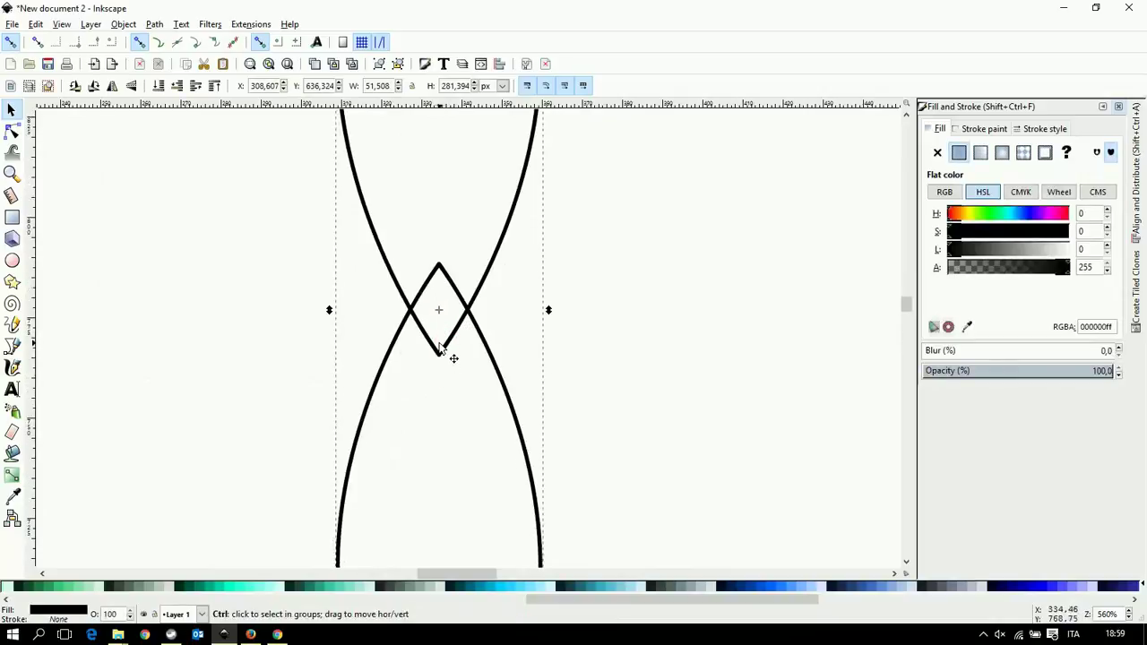
{"action": "scroll", "coordinate": [440, 351], "scroll_direction": "down", "scroll_amount": 3, "text": "ctrl"}
{"action": "scroll", "coordinate": [440, 350], "scroll_direction": "down", "scroll_amount": 3, "text": "ctrl"}
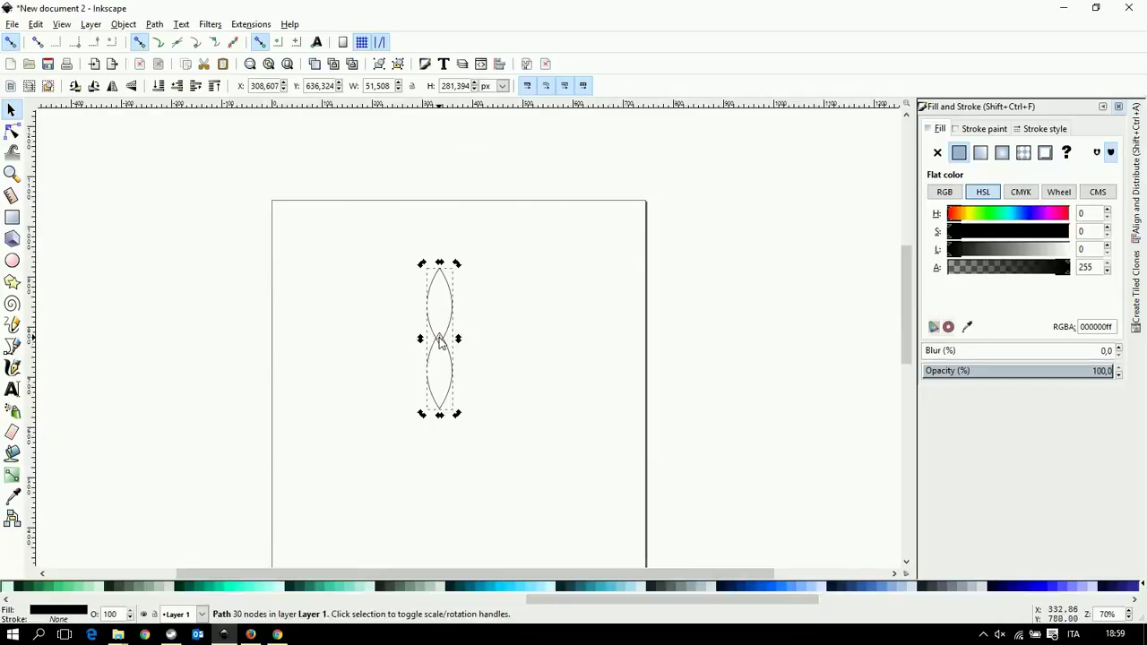
{"action": "left_click_drag", "start_coordinate": [440, 340], "coordinate": [435, 414]}
Fine-tune the rotation centre onto the bottom tip where the lenses meet
{"action": "scroll", "coordinate": [439, 414], "scroll_direction": "up", "scroll_amount": 3, "text": "ctrl"}
{"action": "scroll", "coordinate": [442, 415], "scroll_direction": "up", "scroll_amount": 5, "text": "ctrl"}
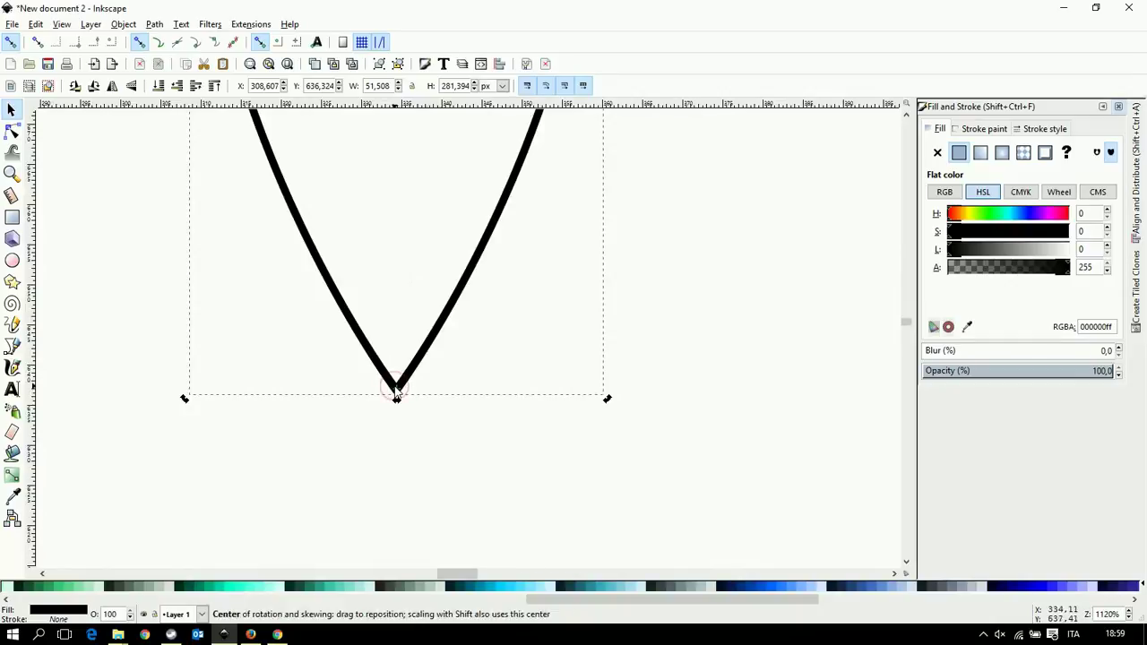
{"action": "left_click_drag", "start_coordinate": [394, 390], "coordinate": [395, 394]}
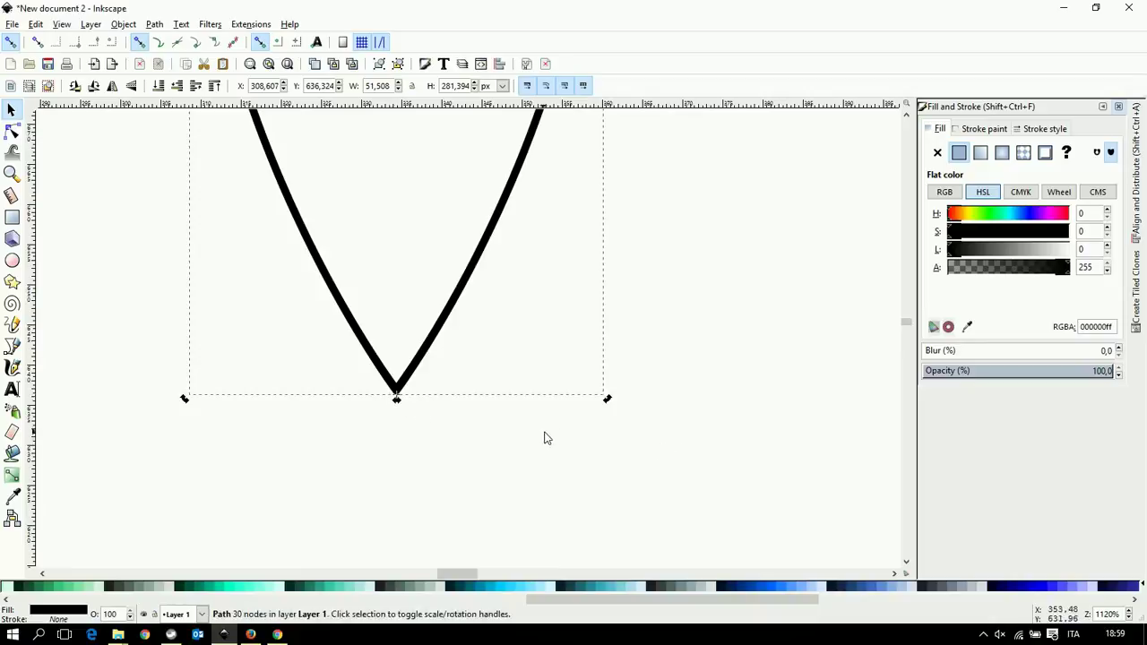
{"action": "scroll", "coordinate": [482, 439], "scroll_direction": "down", "scroll_amount": 4, "text": "ctrl"}
{"action": "scroll", "coordinate": [481, 439], "scroll_direction": "down", "scroll_amount": 2, "text": "ctrl"}
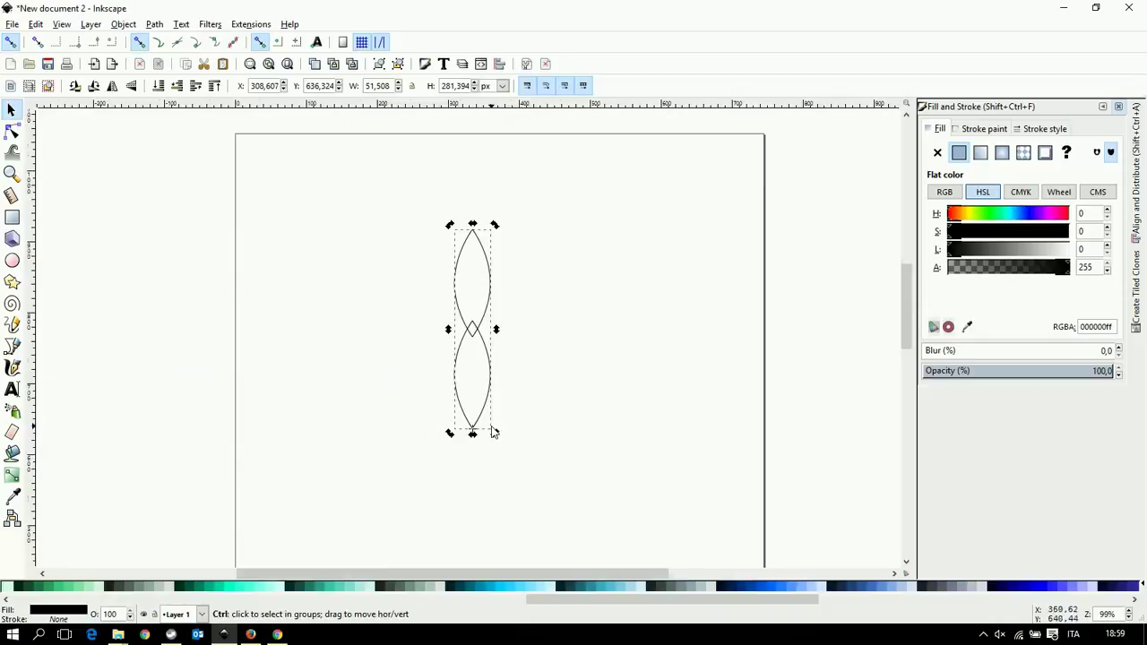
{"action": "scroll", "coordinate": [493, 432], "scroll_direction": "down", "scroll_amount": 2, "text": "ctrl"}
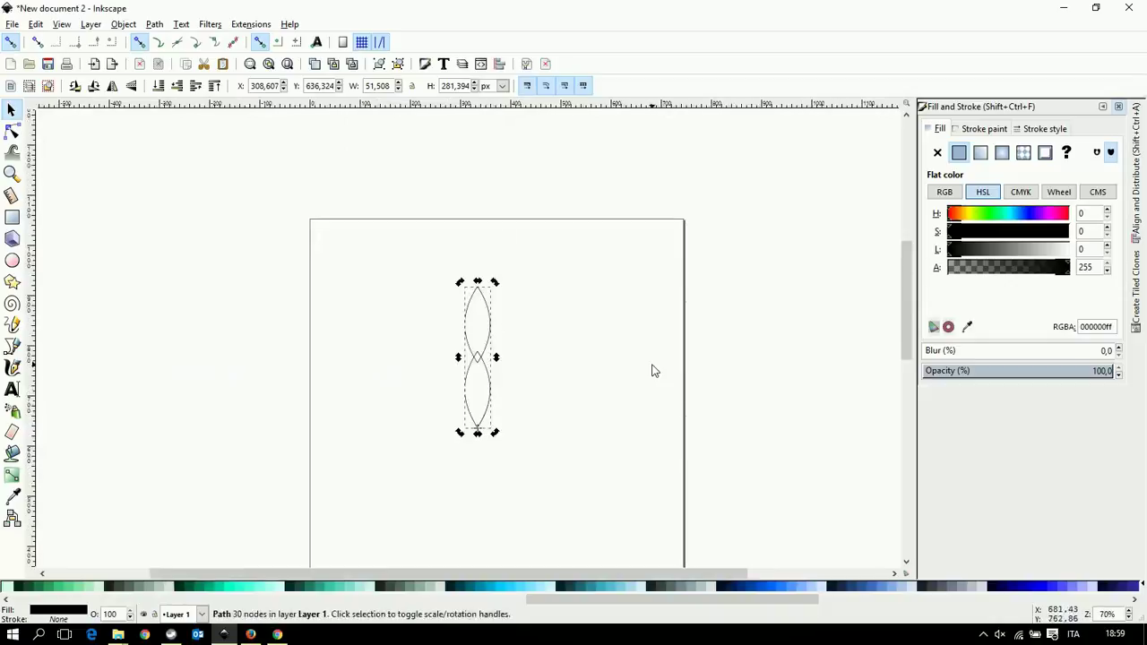
In Tiled Clones, set 1 row × 36 columns, Shift X -100% and 10° rotation per column
{"action": "left_click", "coordinate": [1102, 106]}
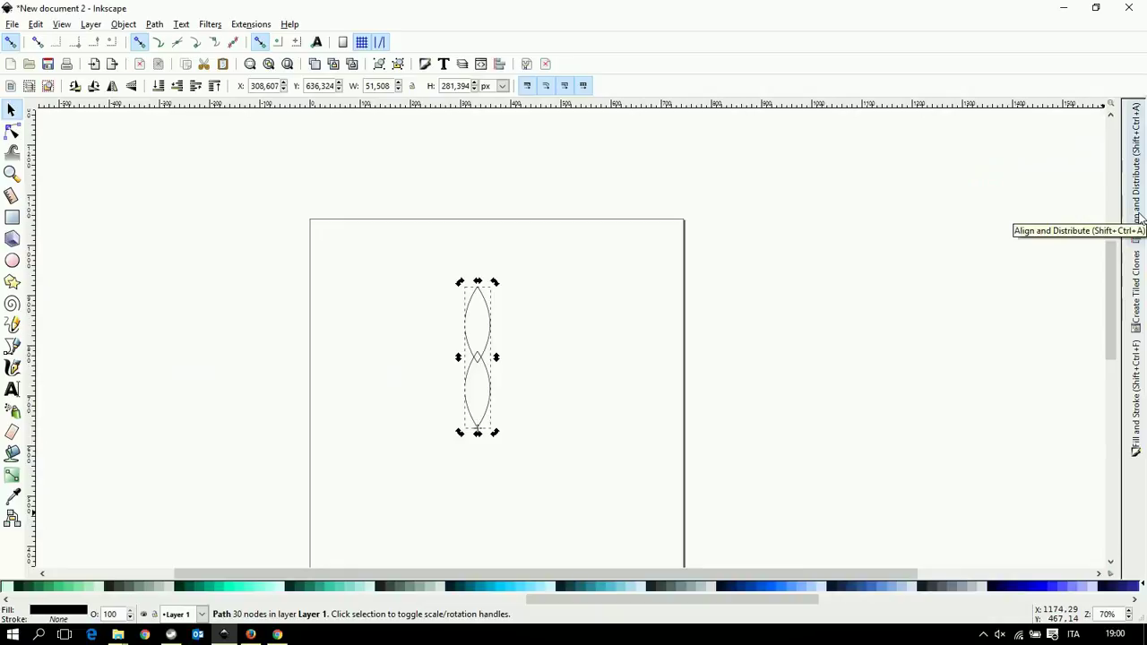
{"action": "left_click", "coordinate": [1139, 285]}
{"action": "left_click", "coordinate": [873, 134]}
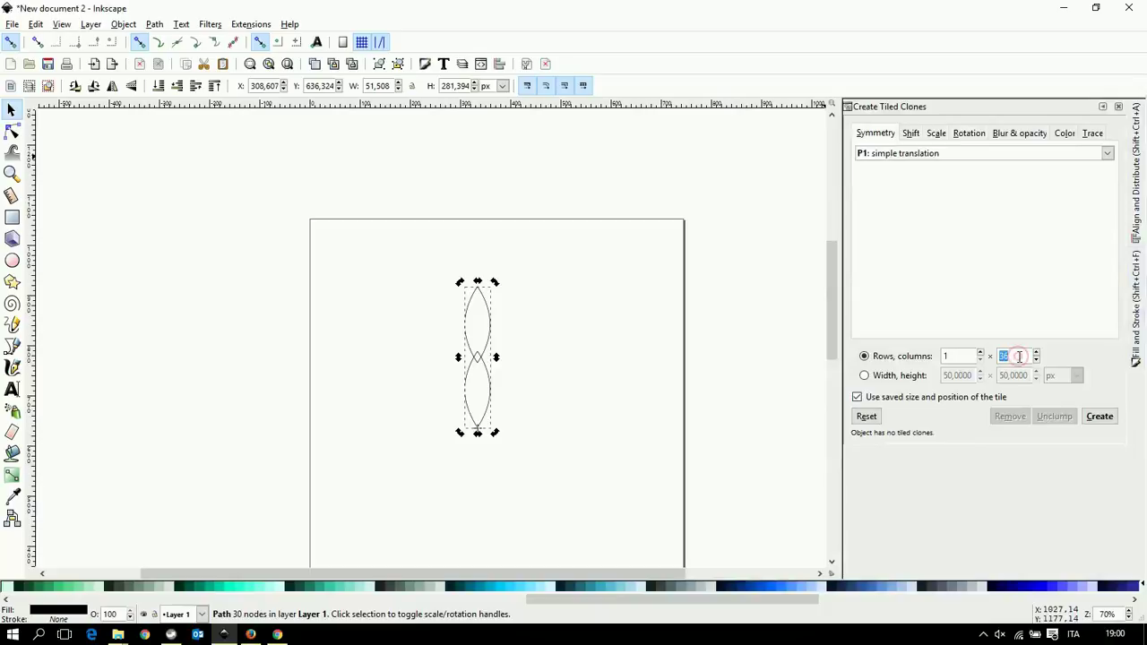
{"action": "left_click", "coordinate": [910, 133]}
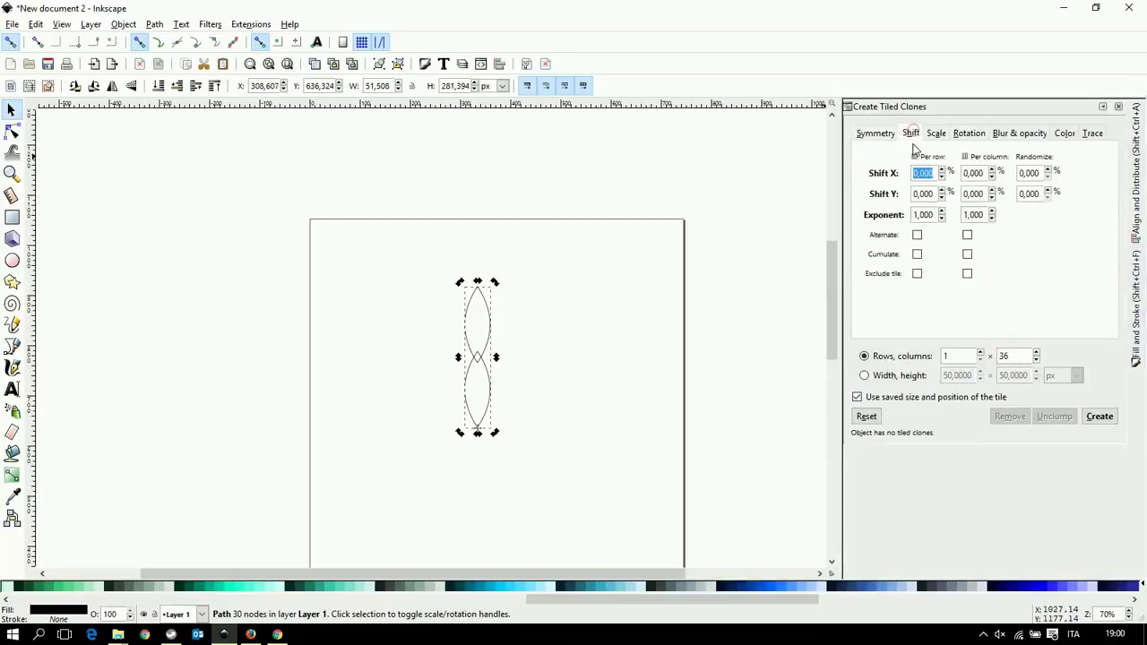
{"action": "key", "text": "Tab"}
{"action": "type", "text": "-100"}
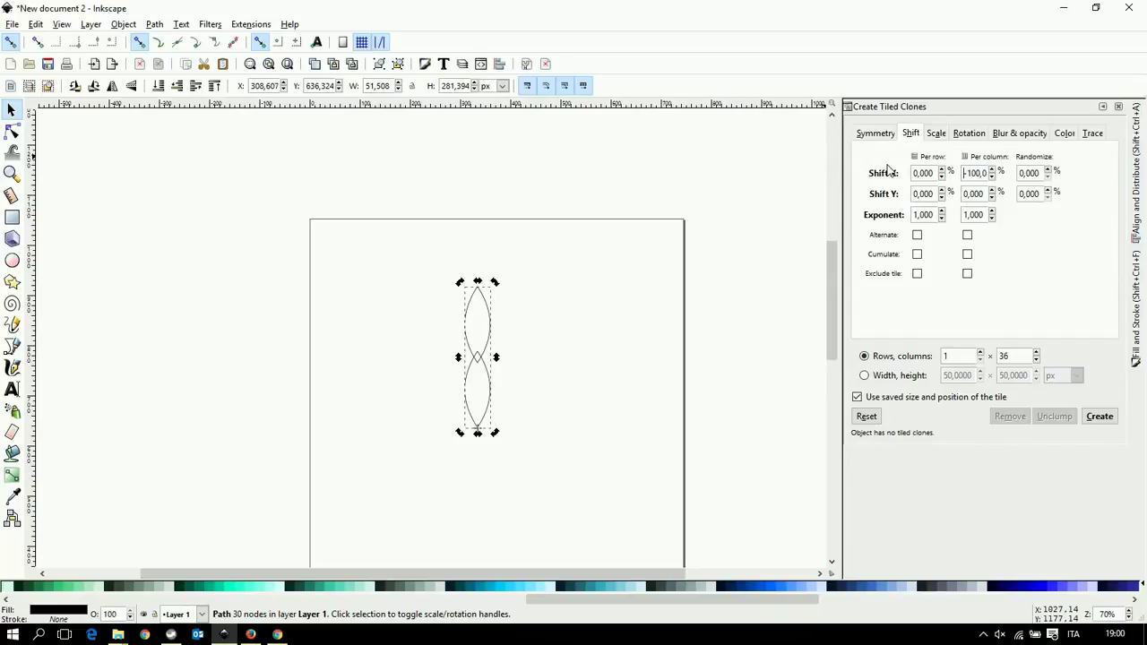
{"action": "left_click", "coordinate": [970, 132]}
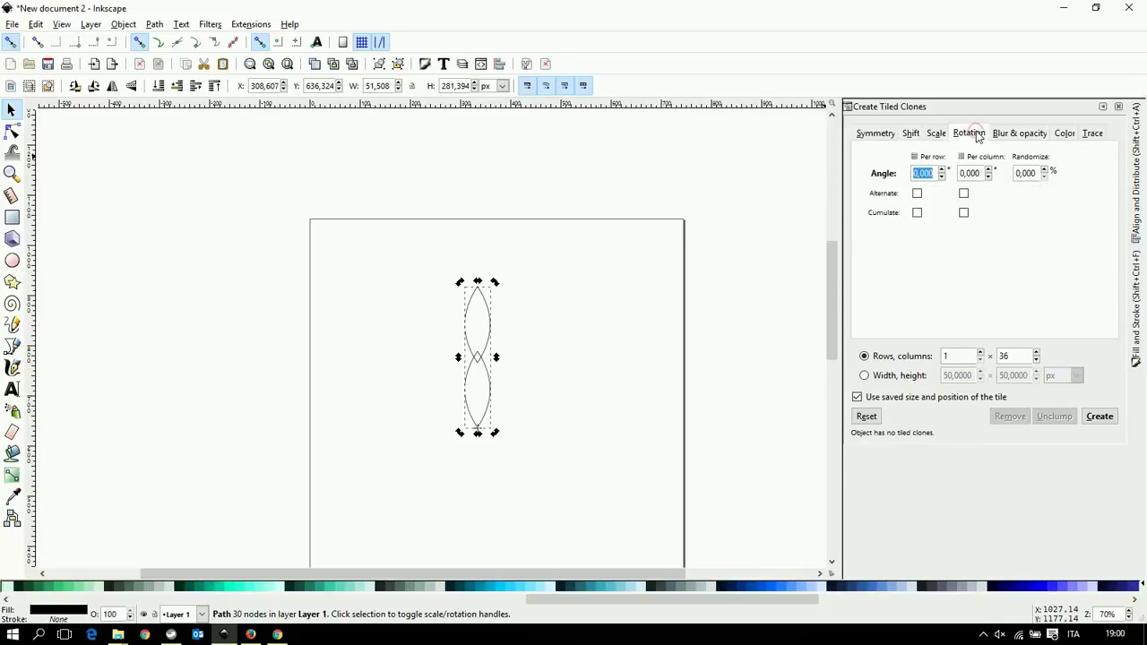
{"action": "left_click", "coordinate": [974, 173]}
{"action": "type", "text": "10,000"}
Create the 36 rotated clones and inspect one petal clone
{"action": "left_click", "coordinate": [1100, 417]}
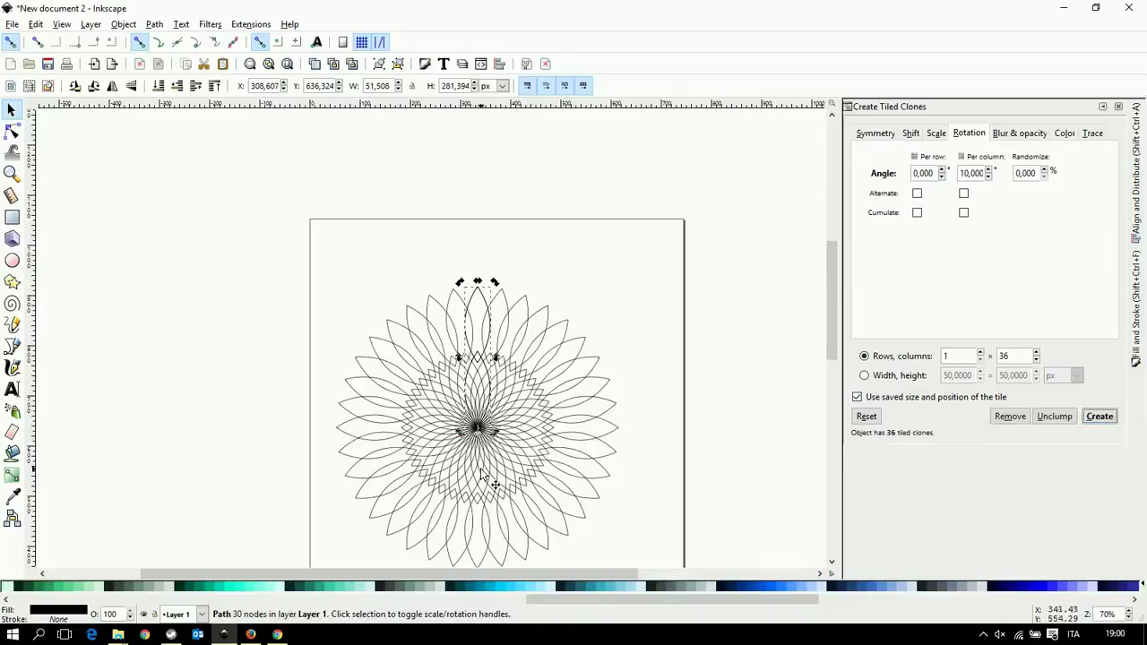
{"action": "scroll", "coordinate": [467, 383], "scroll_direction": "up", "scroll_amount": 2}
{"action": "scroll", "coordinate": [467, 383], "scroll_direction": "up", "scroll_amount": 2}
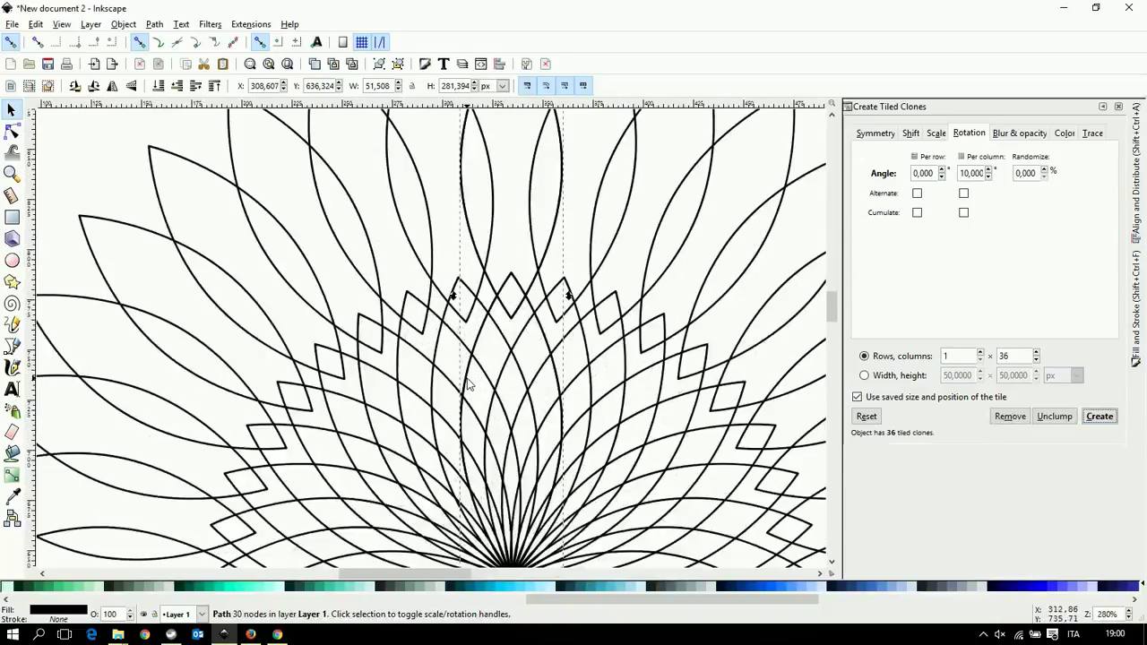
{"action": "scroll", "coordinate": [467, 383], "scroll_direction": "up", "scroll_amount": 5}
{"action": "scroll", "coordinate": [502, 381], "scroll_direction": "up", "scroll_amount": 6}
{"action": "left_click", "coordinate": [572, 291]}
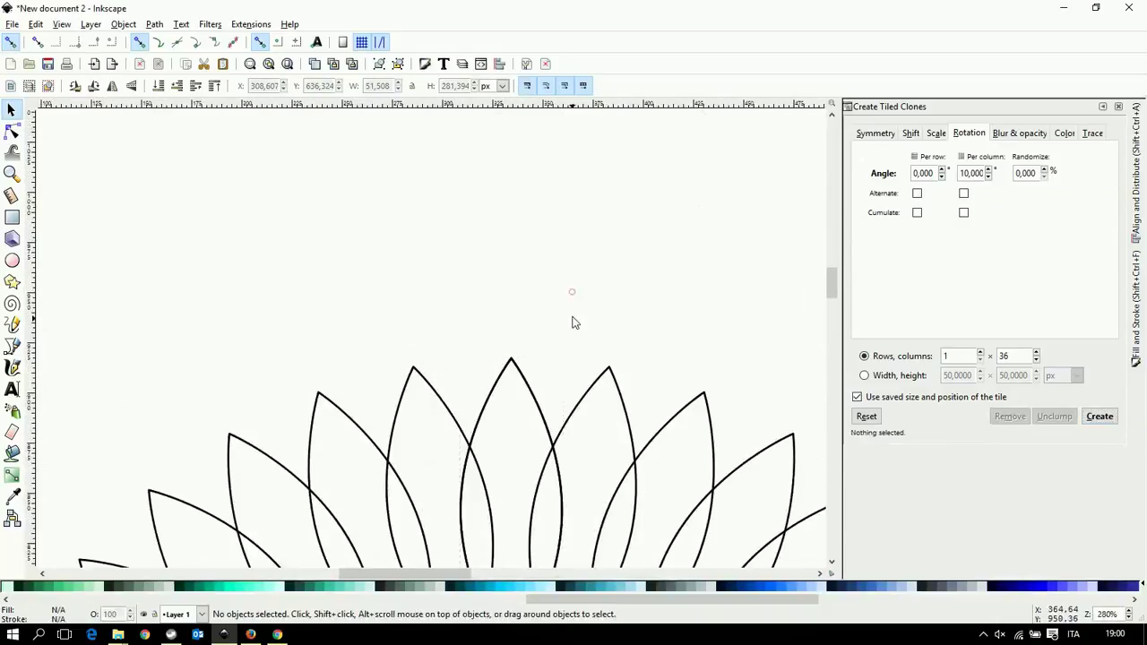
{"action": "left_click", "coordinate": [519, 367]}
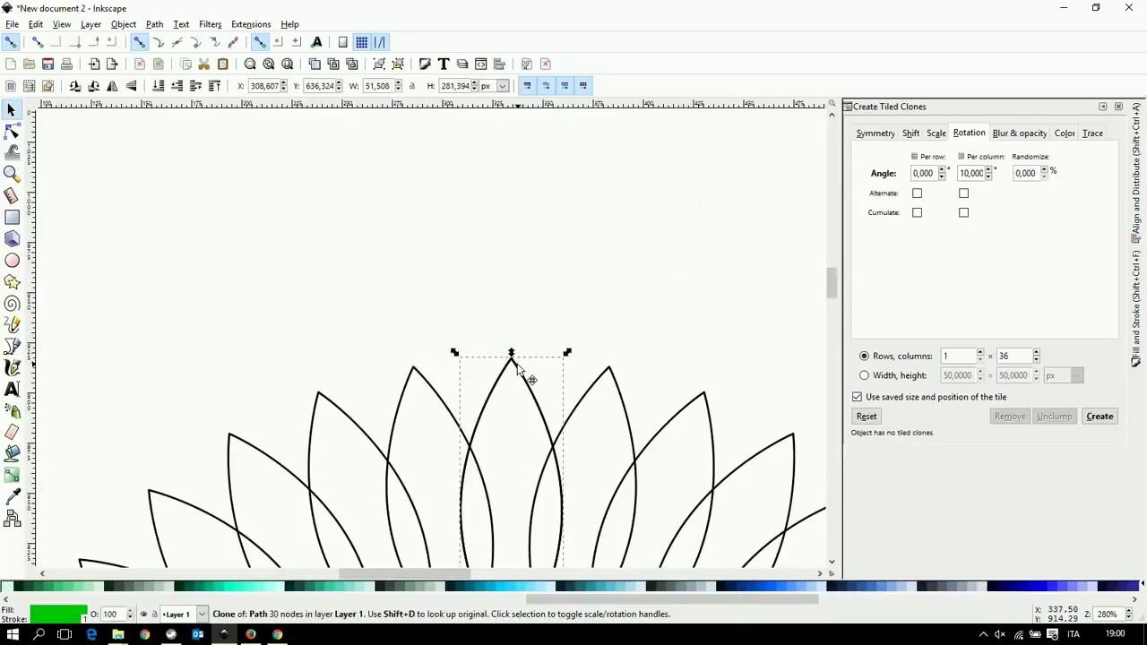
{"action": "key", "text": "Escape"}
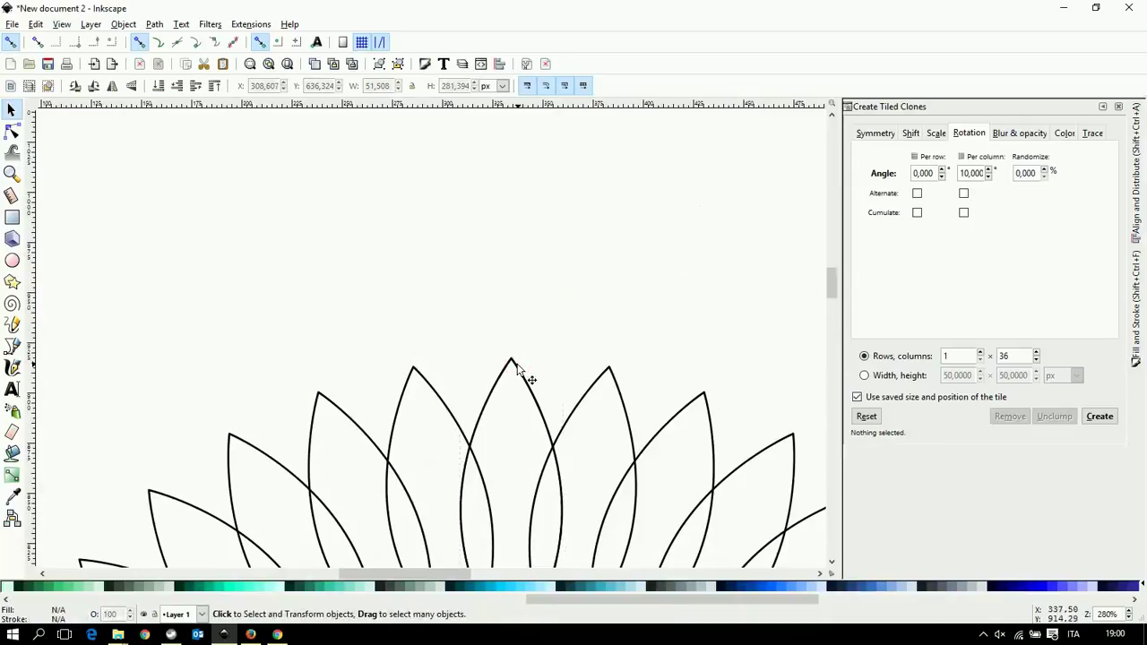
Zoom out and rubber-band select the whole rosette with the original path
{"action": "scroll", "coordinate": [583, 409], "scroll_direction": "down", "scroll_amount": 2}
{"action": "scroll", "coordinate": [583, 410], "scroll_direction": "down", "scroll_amount": 4}
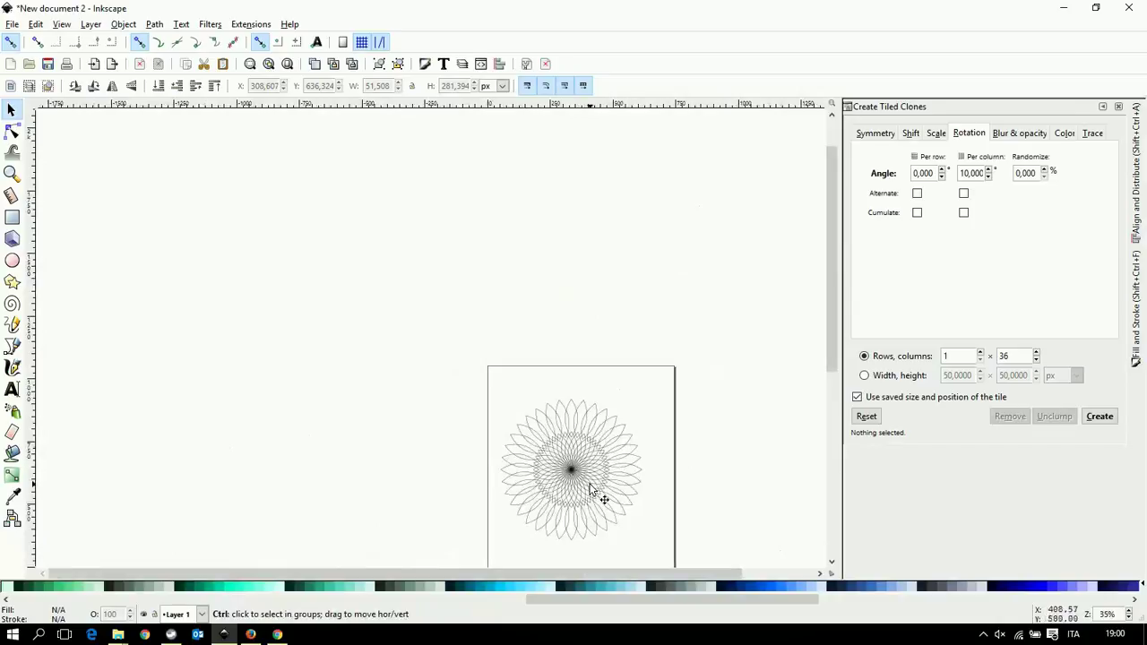
{"action": "left_click_drag", "start_coordinate": [584, 476], "coordinate": [439, 259]}
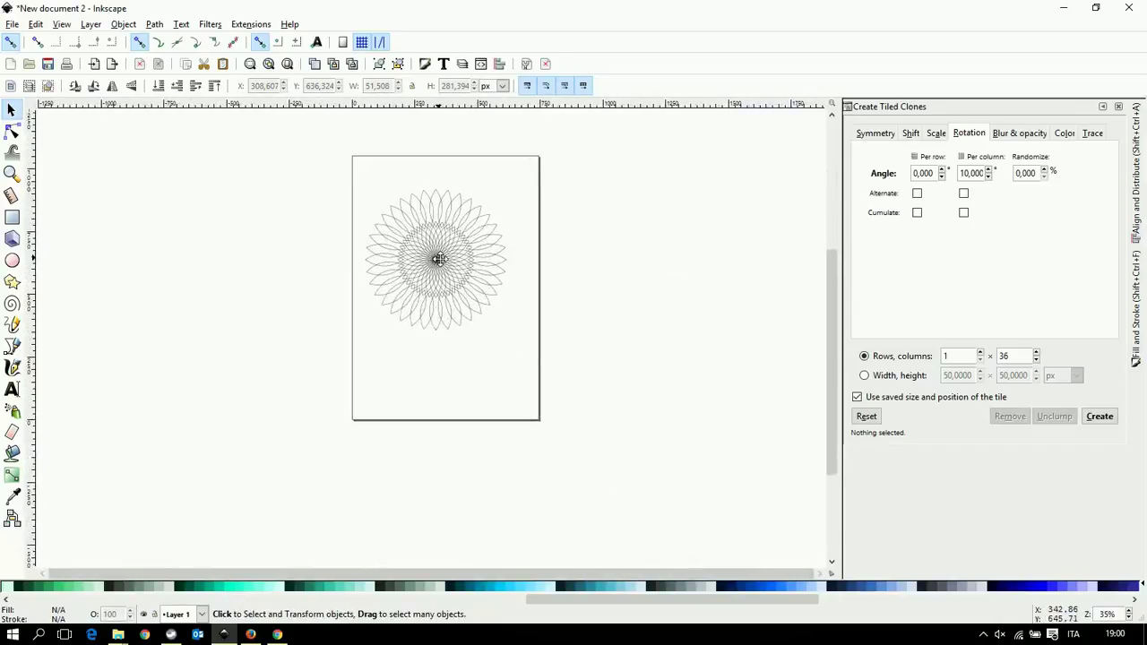
{"action": "left_click_drag", "start_coordinate": [324, 148], "coordinate": [561, 410]}
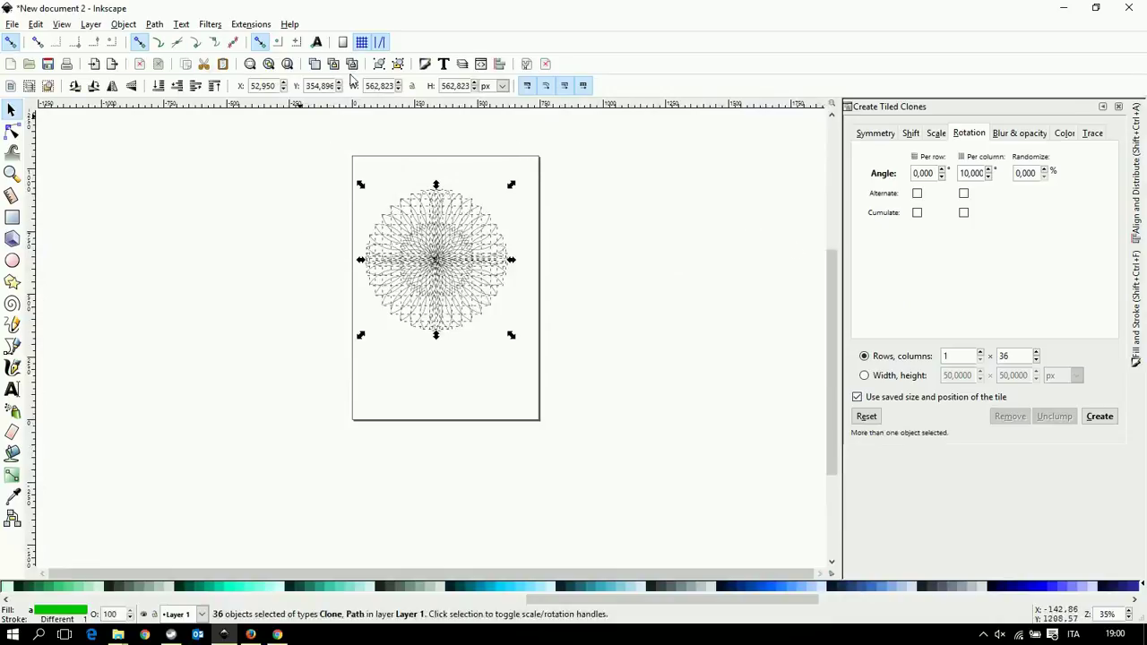
Group the 36 objects and centre the group horizontally and vertically on the page
{"action": "left_click", "coordinate": [378, 65]}
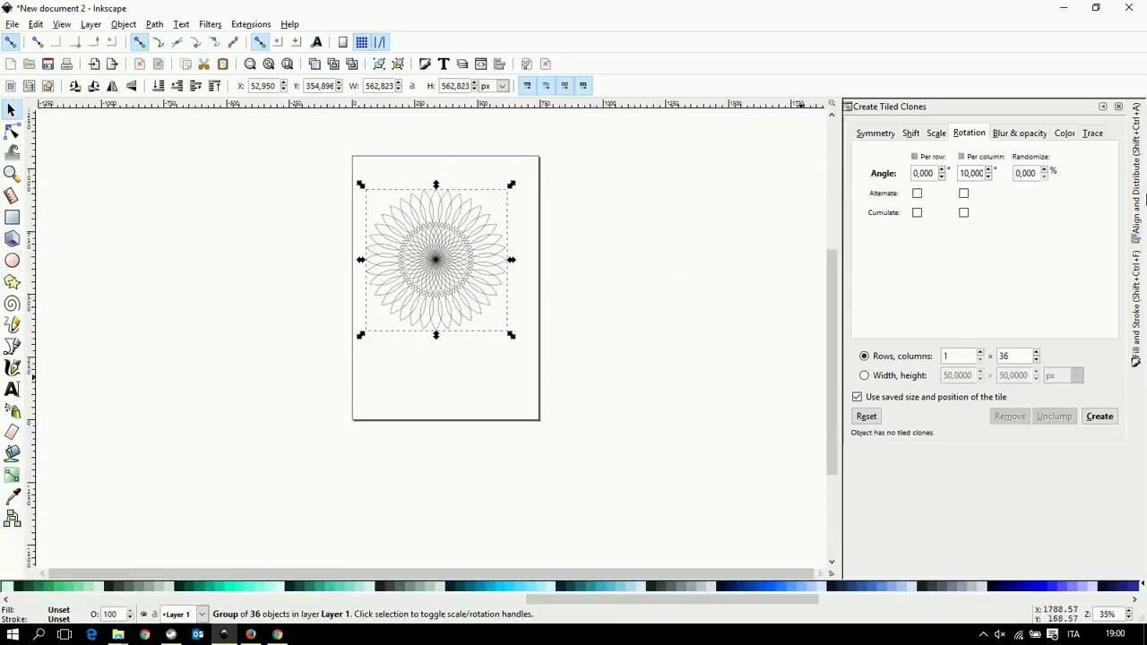
{"action": "left_click", "coordinate": [1138, 224]}
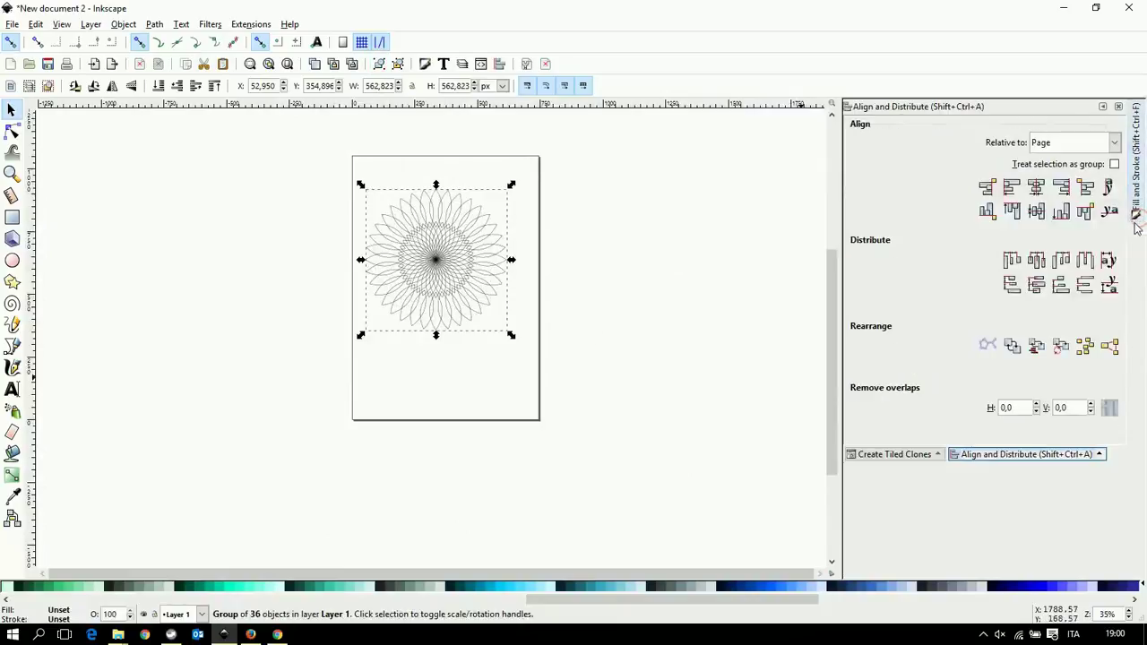
{"action": "left_click", "coordinate": [1035, 186]}
{"action": "left_click", "coordinate": [1036, 211]}
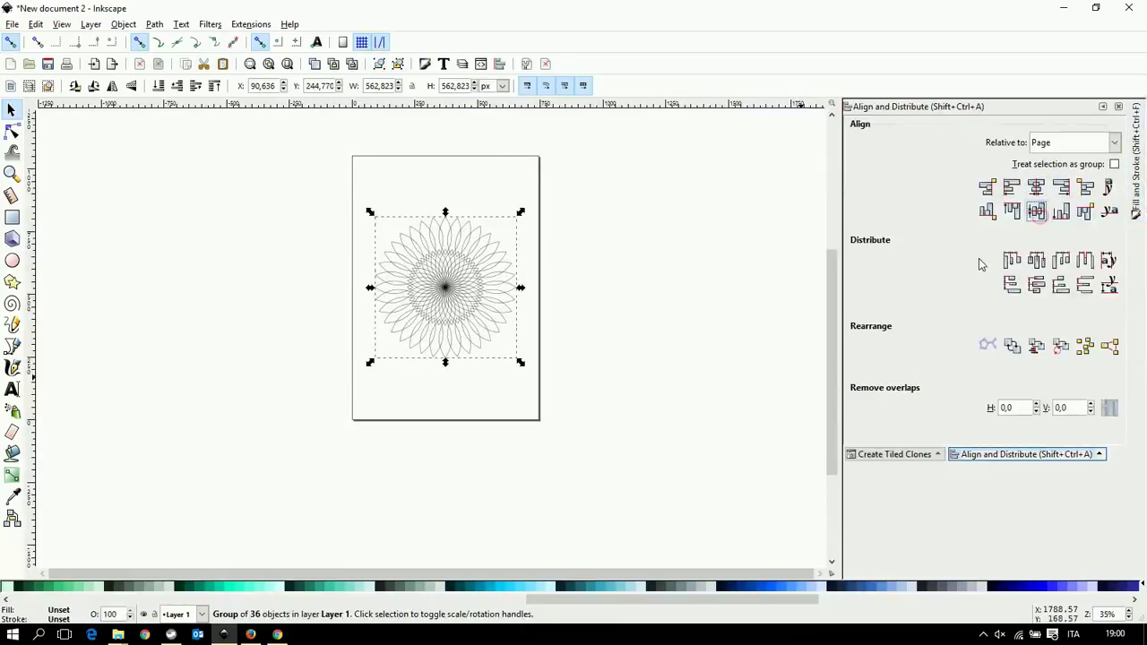
Deselect the flower group and zoom in on its centre
{"action": "left_click", "coordinate": [590, 364]}
{"action": "scroll", "coordinate": [458, 327], "scroll_direction": "up", "scroll_amount": 1, "text": "ctrl"}
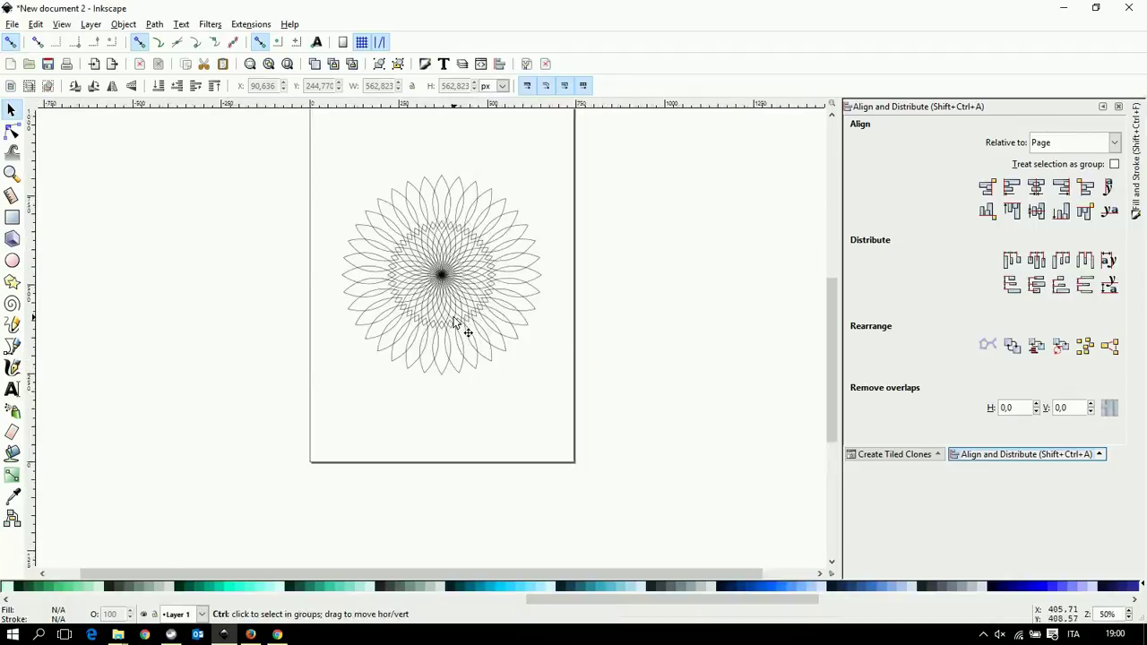
{"action": "scroll", "coordinate": [457, 325], "scroll_direction": "up", "scroll_amount": 1, "text": "ctrl"}
{"action": "scroll", "coordinate": [457, 322], "scroll_direction": "up", "scroll_amount": 2}
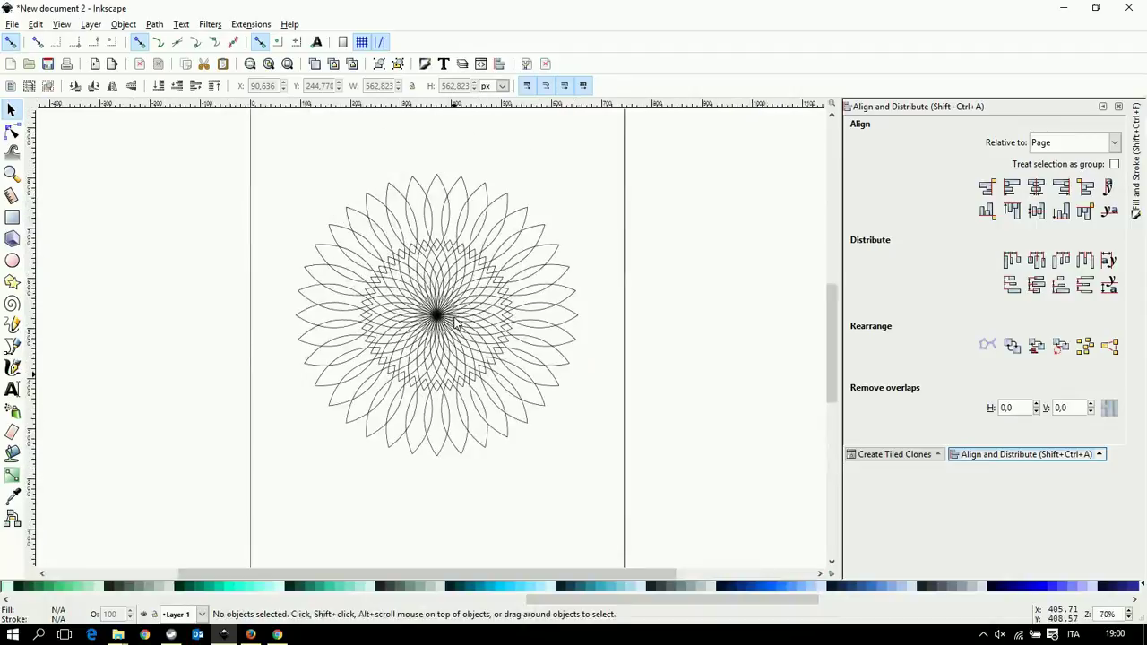
{"action": "scroll", "coordinate": [454, 324], "scroll_direction": "up", "scroll_amount": 2}
{"action": "scroll", "coordinate": [443, 397], "scroll_direction": "up", "scroll_amount": 1, "text": "ctrl"}
{"action": "scroll", "coordinate": [441, 399], "scroll_direction": "up", "scroll_amount": 1, "text": "ctrl"}
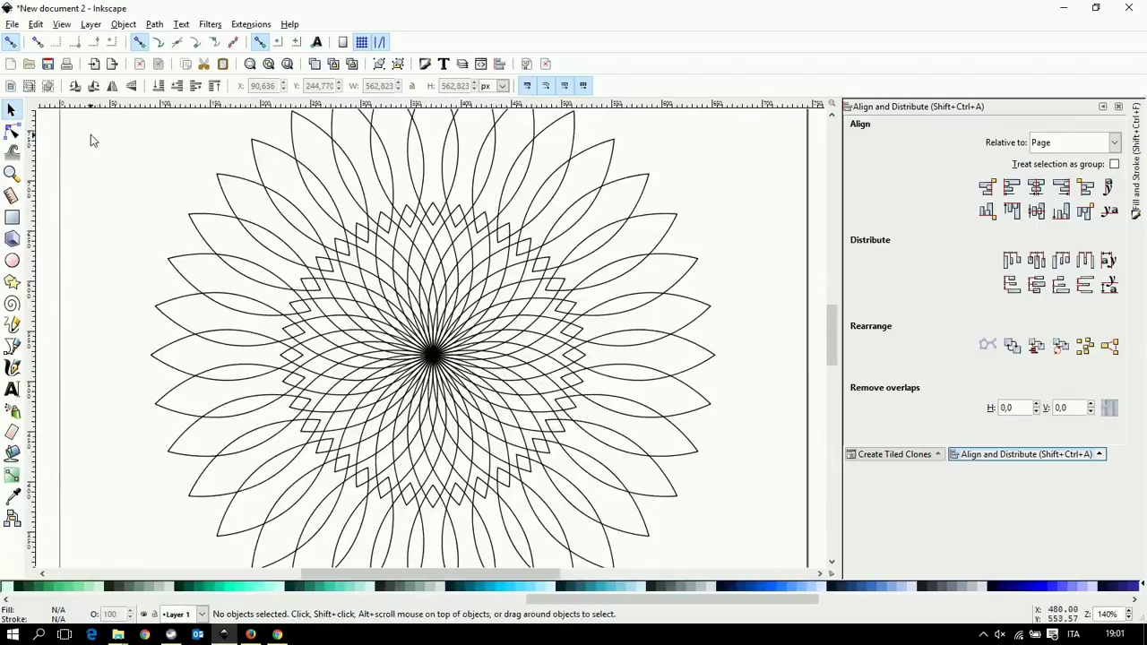
{"action": "left_click", "coordinate": [12, 110]}
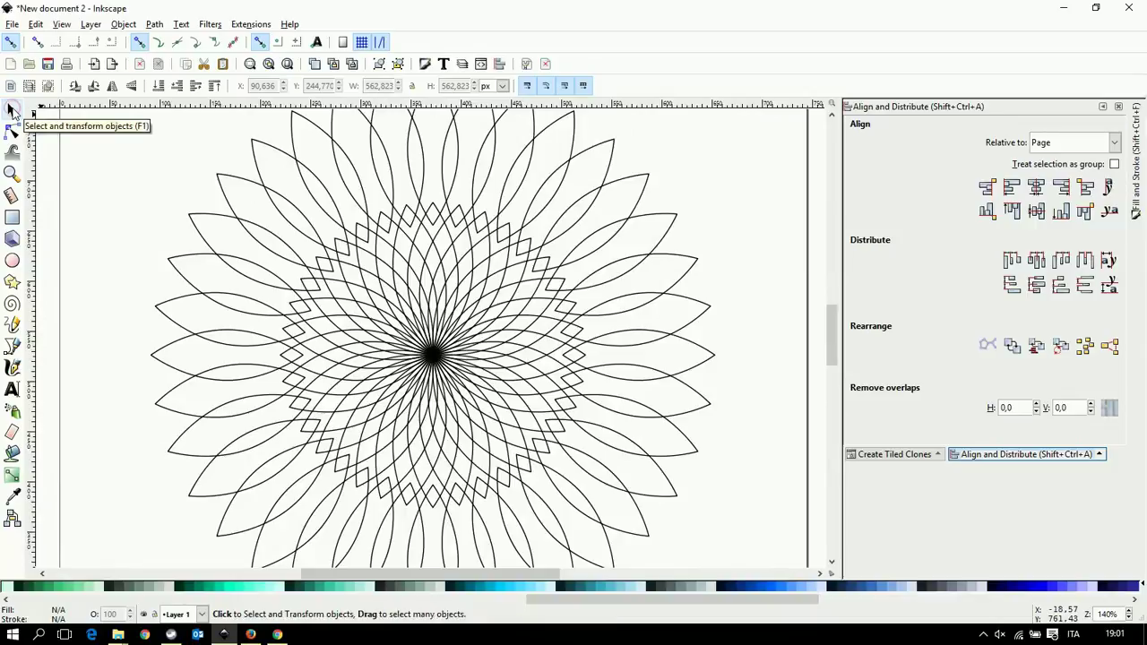
Draw a circle out from the flower's centre and fill it cyan (#00CCFF)
{"action": "left_click", "coordinate": [12, 261]}
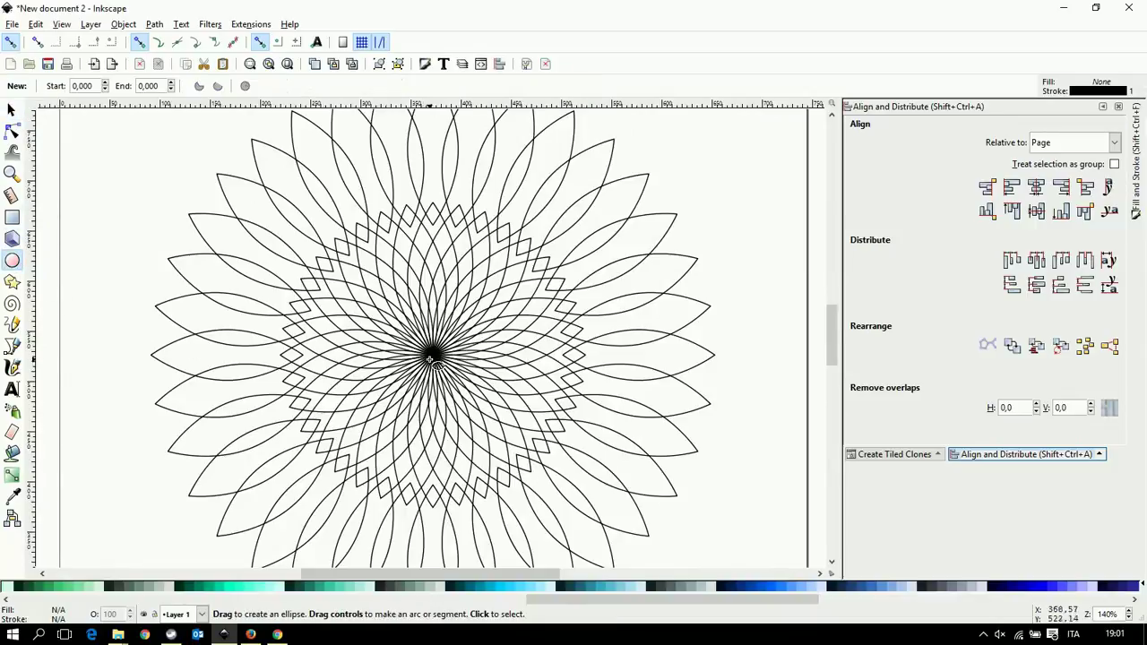
{"action": "key", "text": "ctrl"}
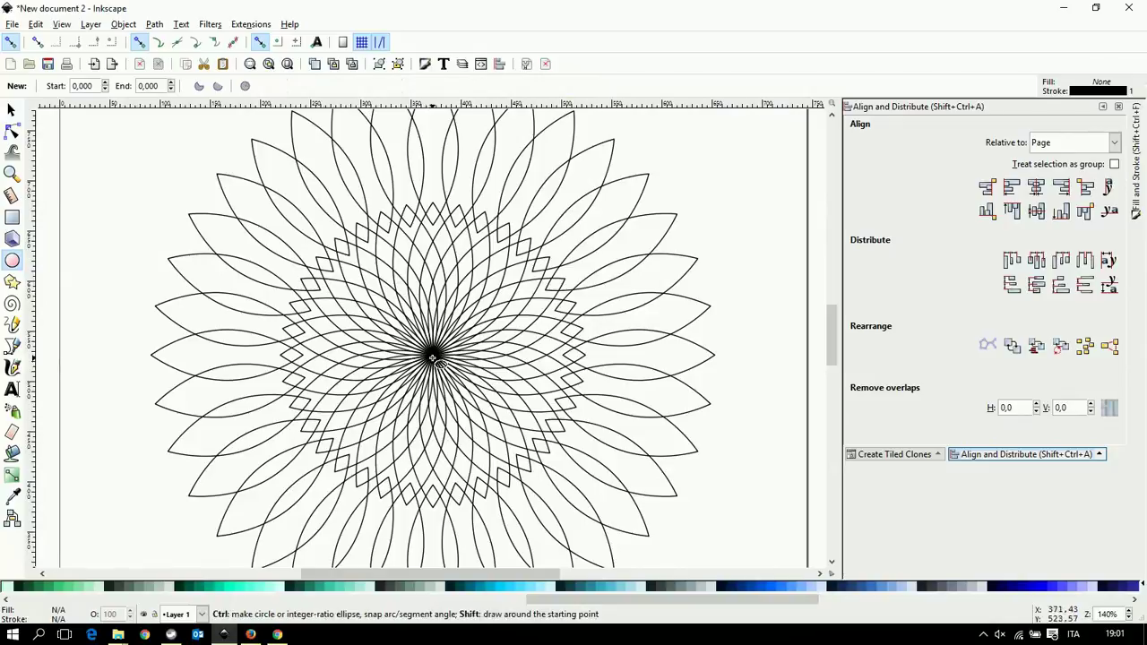
{"action": "left_click_drag", "start_coordinate": [433, 355], "coordinate": [510, 432]}
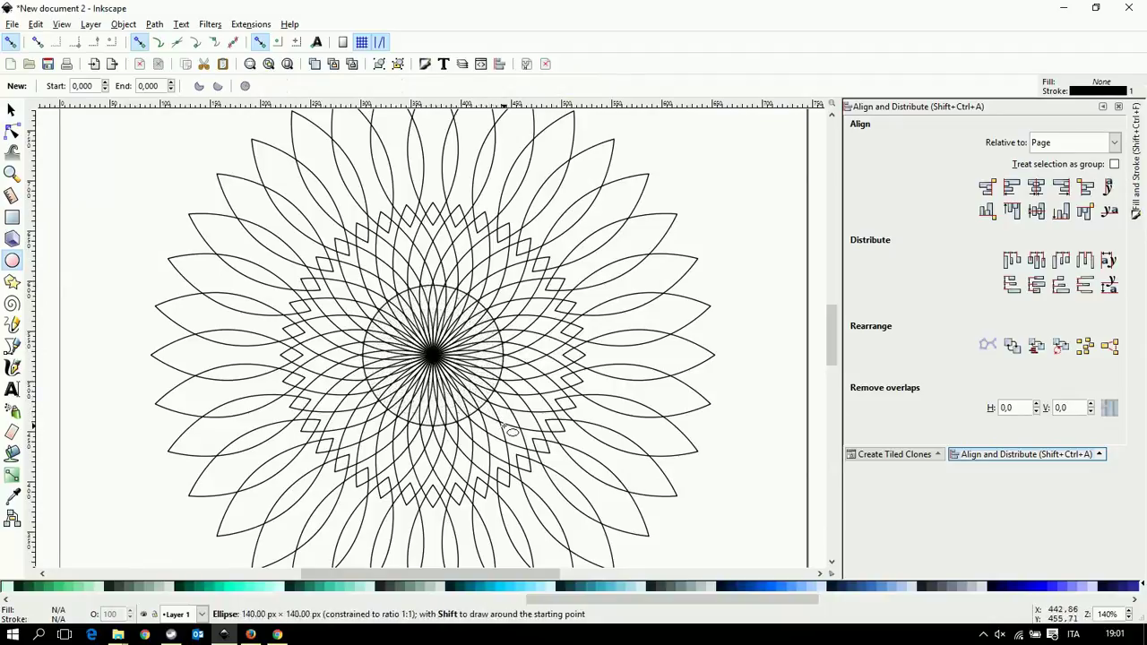
{"action": "left_click_drag", "start_coordinate": [511, 432], "coordinate": [511, 432]}
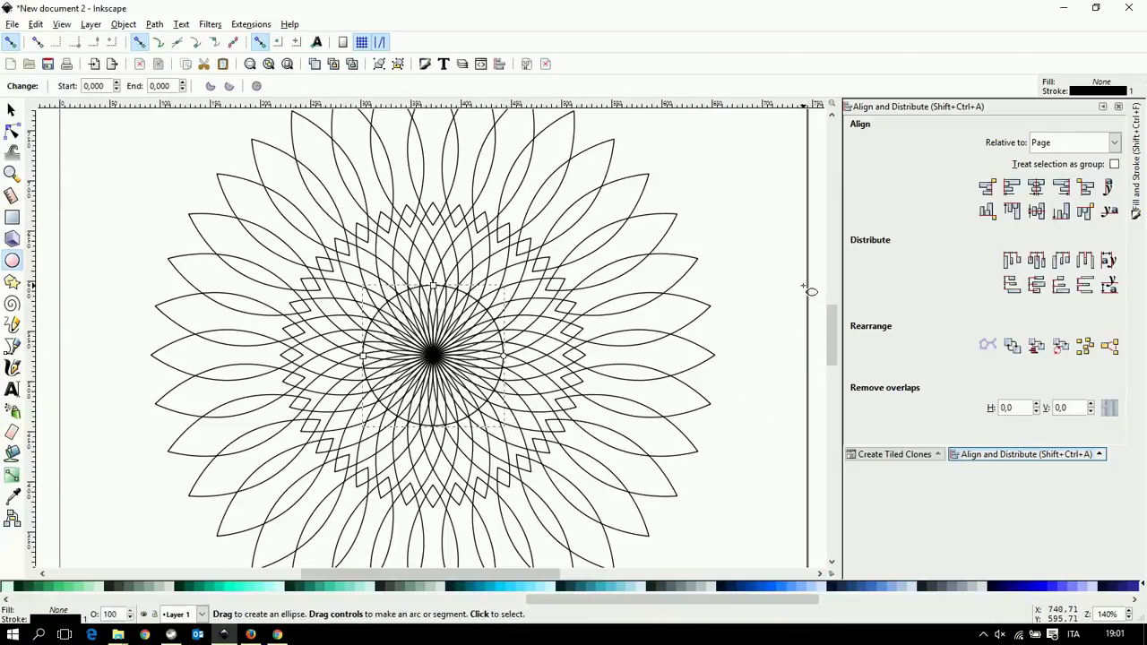
{"action": "left_click", "coordinate": [498, 585]}
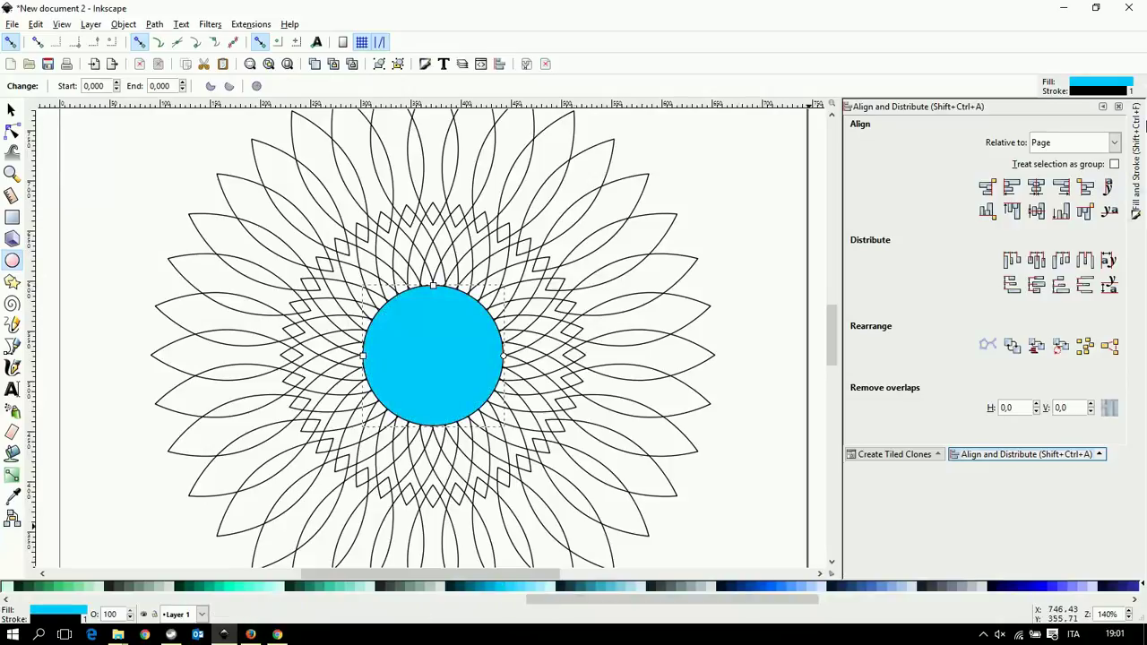
{"action": "left_click", "coordinate": [1120, 106]}
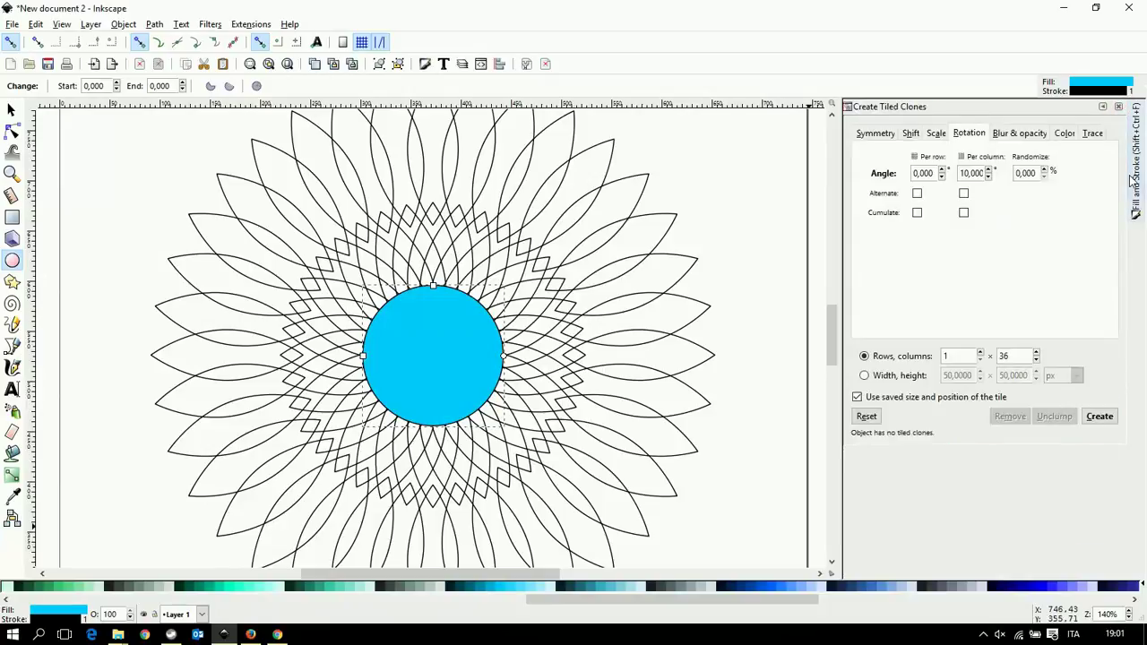
Give the circle a radial gradient fill with its outer stop set to red
{"action": "left_click", "coordinate": [1119, 107]}
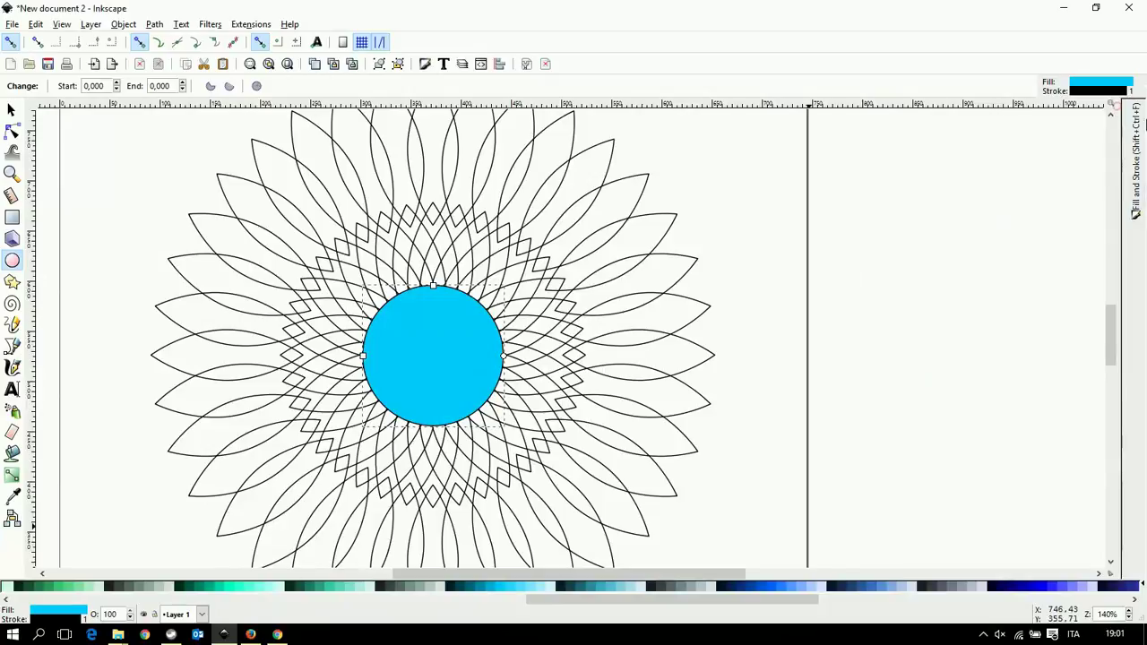
{"action": "left_click", "coordinate": [1135, 179]}
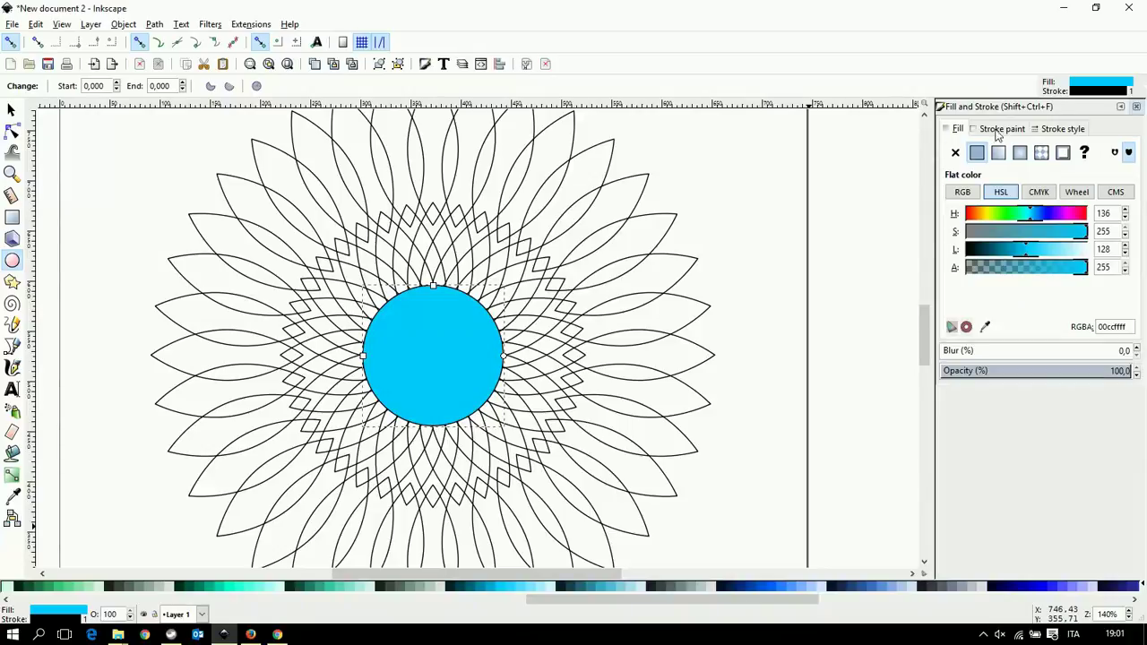
{"action": "left_click", "coordinate": [1019, 154]}
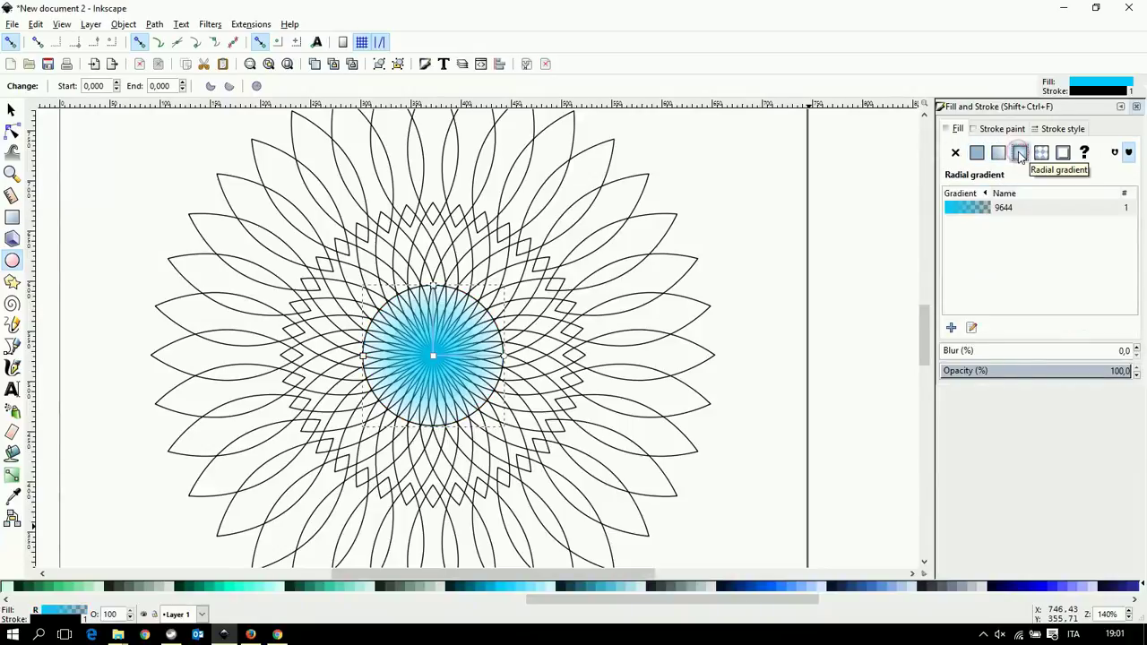
{"action": "left_click", "coordinate": [10, 475]}
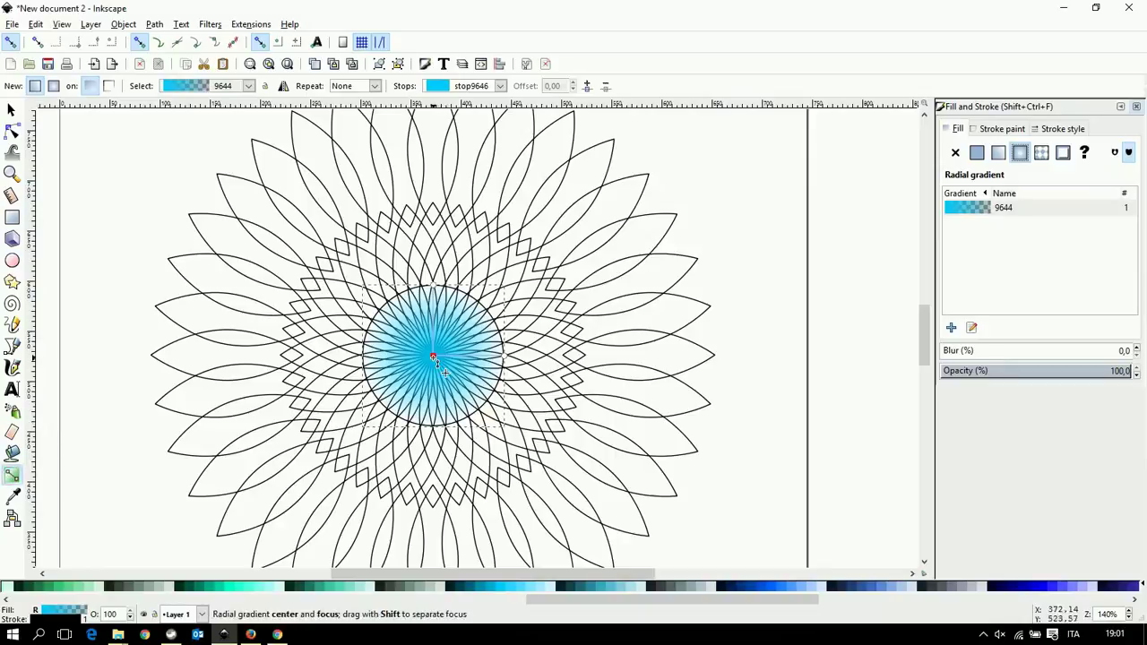
{"action": "left_click", "coordinate": [505, 357]}
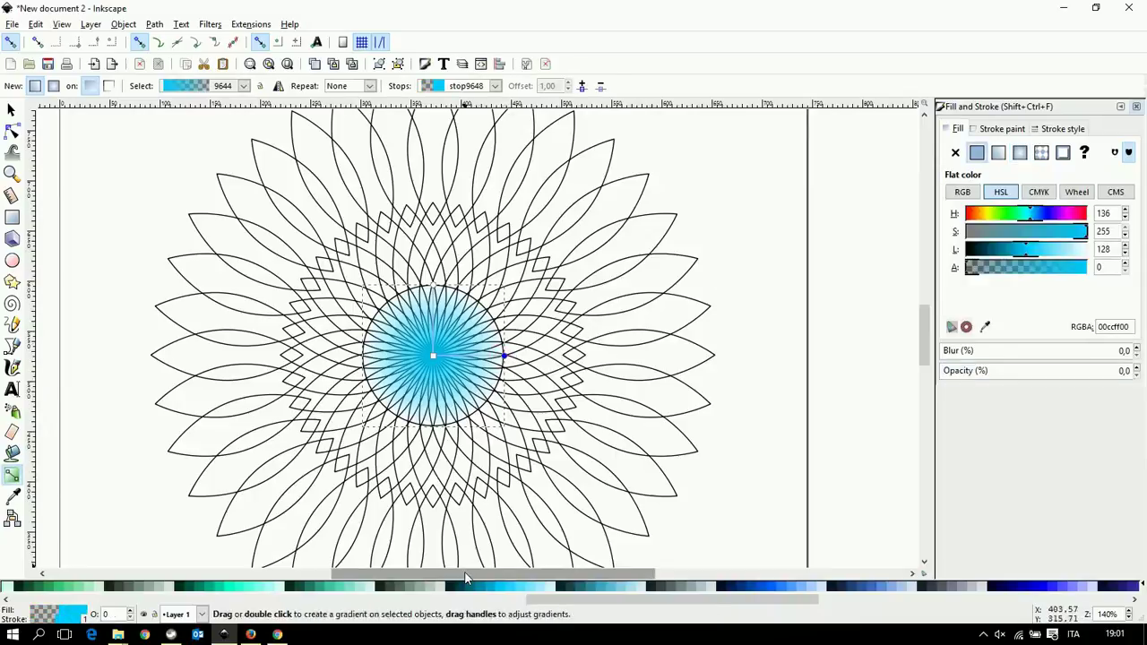
{"action": "mouse_move", "coordinate": [464, 574]}
{"action": "left_mouse_down"}
{"action": "mouse_move", "coordinate": [318, 574]}
{"action": "mouse_move", "coordinate": [474, 576]}
{"action": "left_mouse_up"}
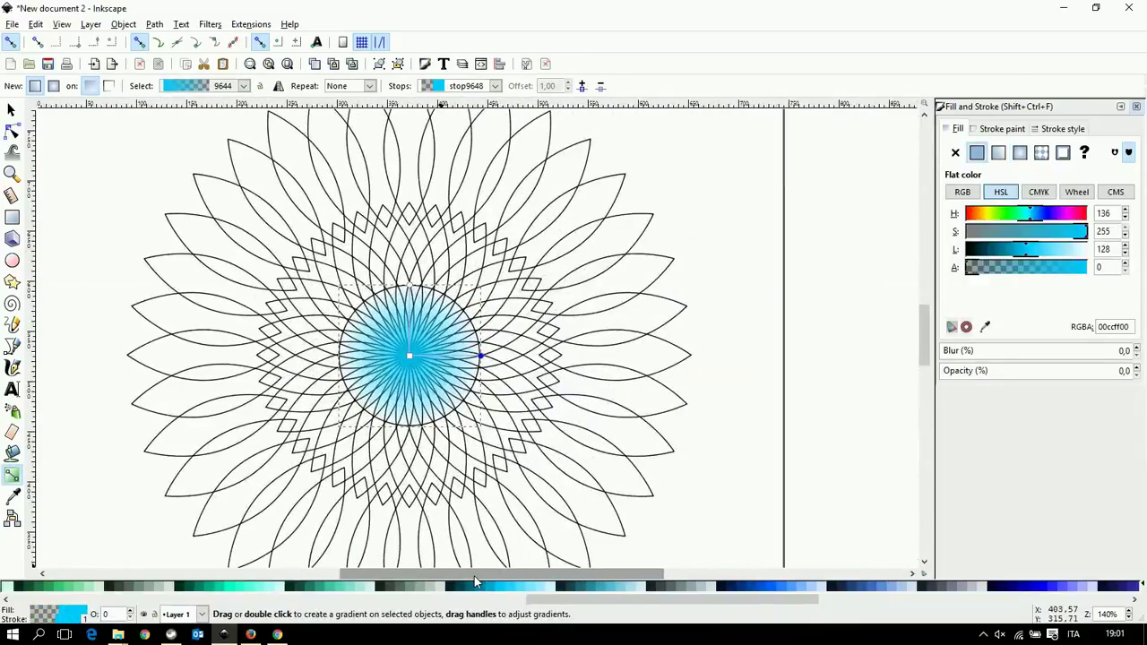
{"action": "left_click_drag", "start_coordinate": [678, 605], "coordinate": [275, 605]}
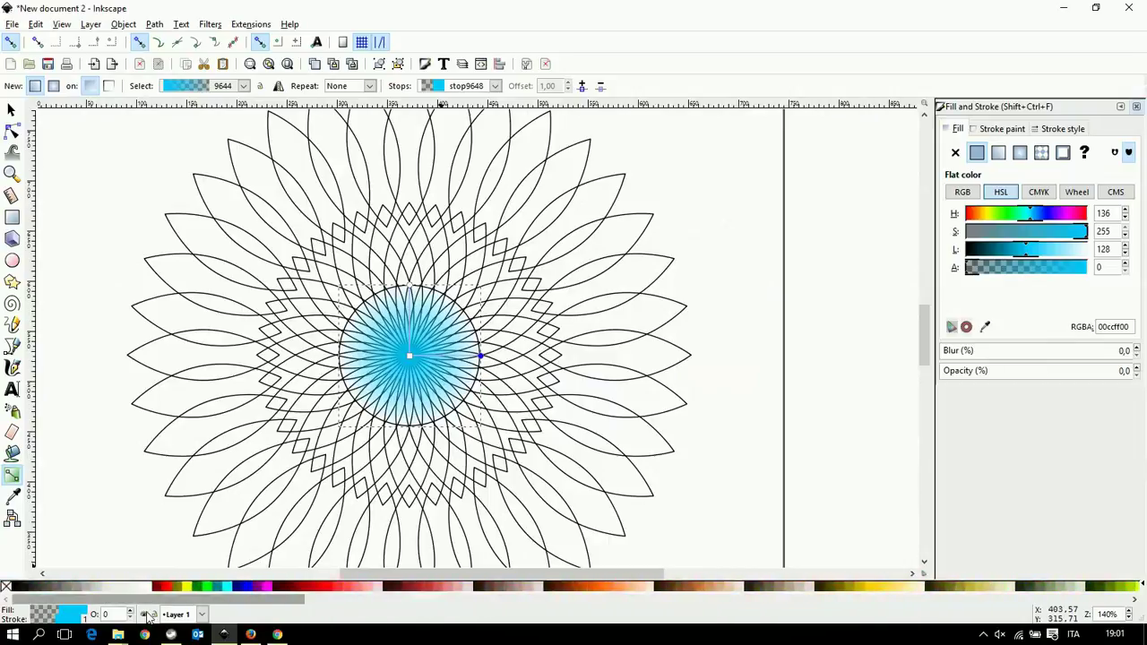
{"action": "left_click", "coordinate": [300, 589]}
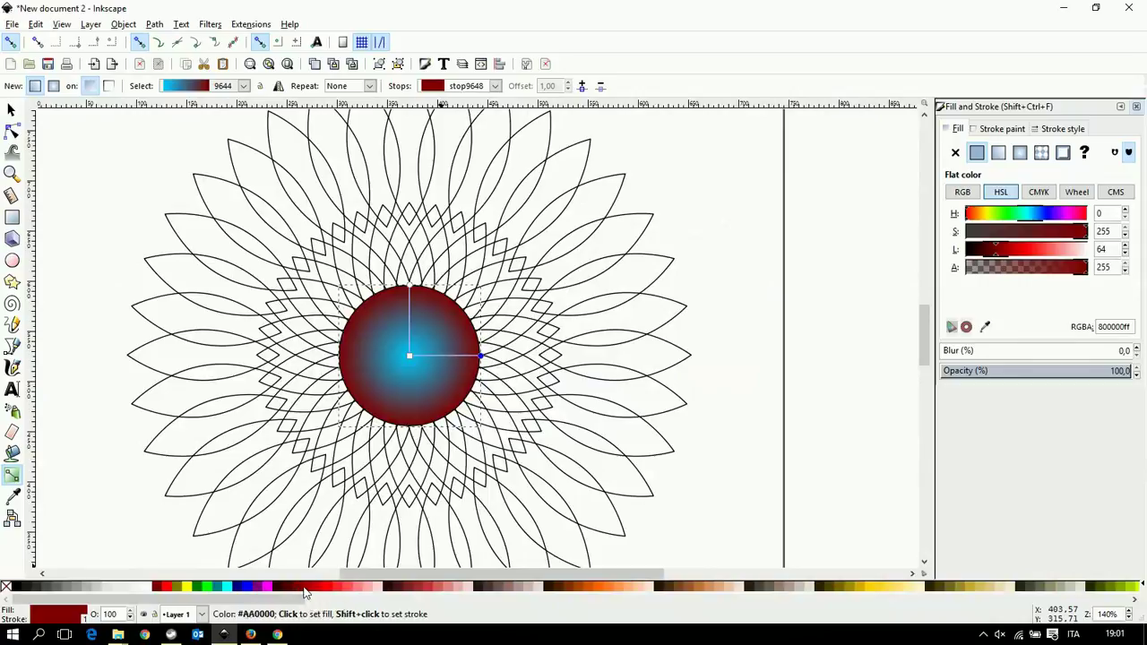
{"action": "left_click", "coordinate": [315, 591]}
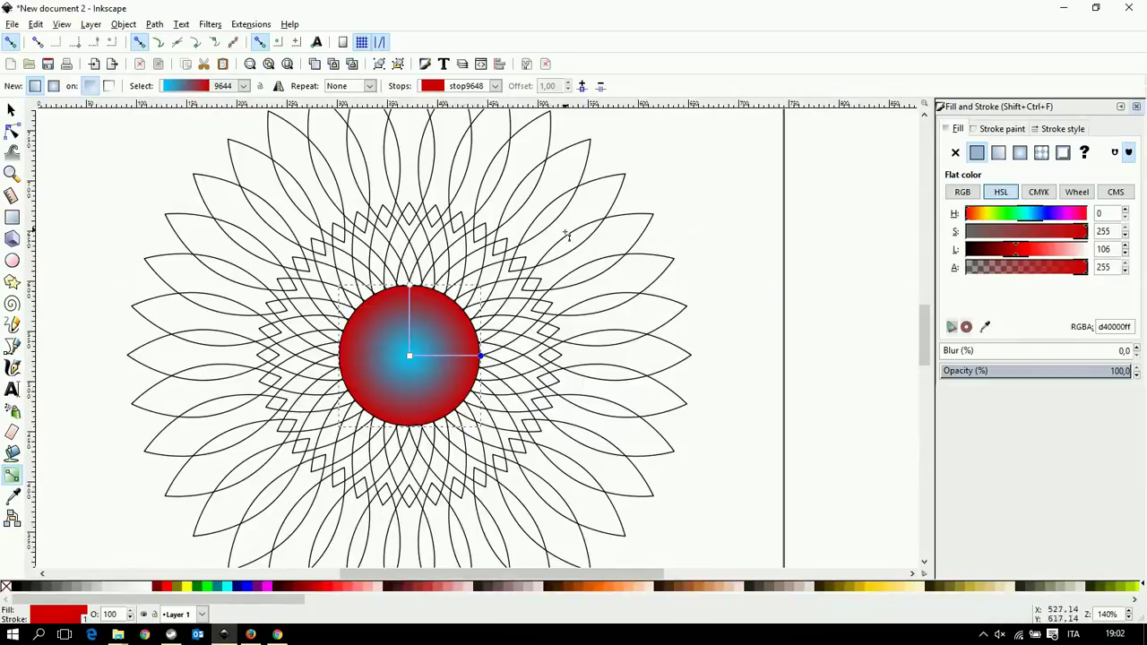
Remove the circle's stroke
{"action": "left_click", "coordinate": [1002, 129]}
{"action": "left_click", "coordinate": [955, 154]}
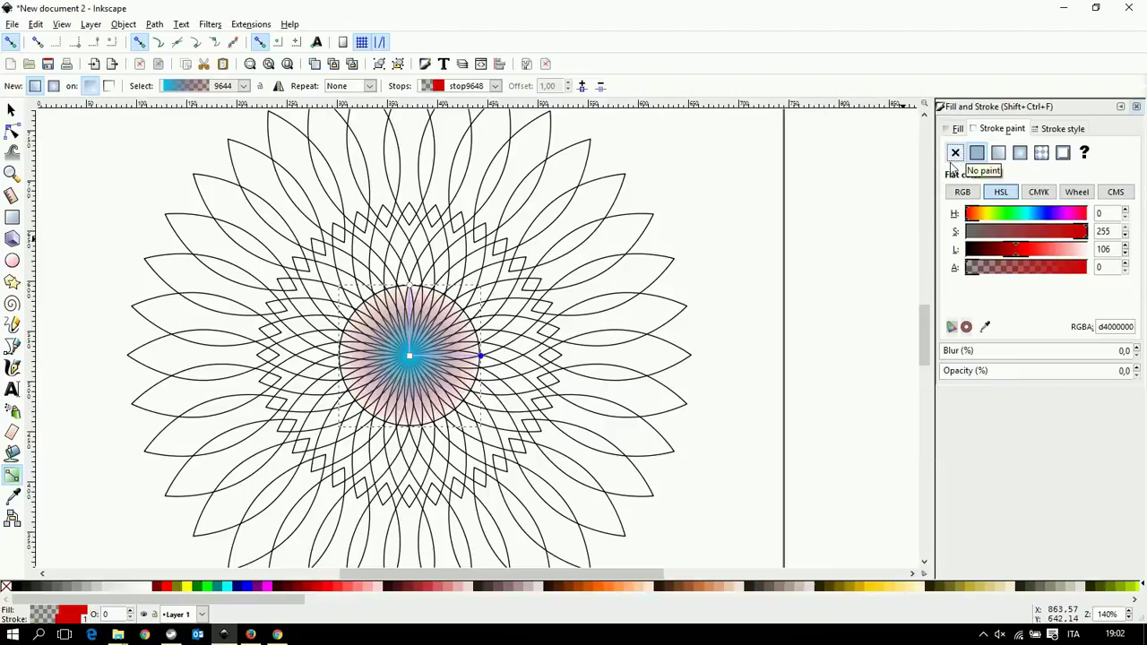
{"action": "left_click", "coordinate": [955, 153]}
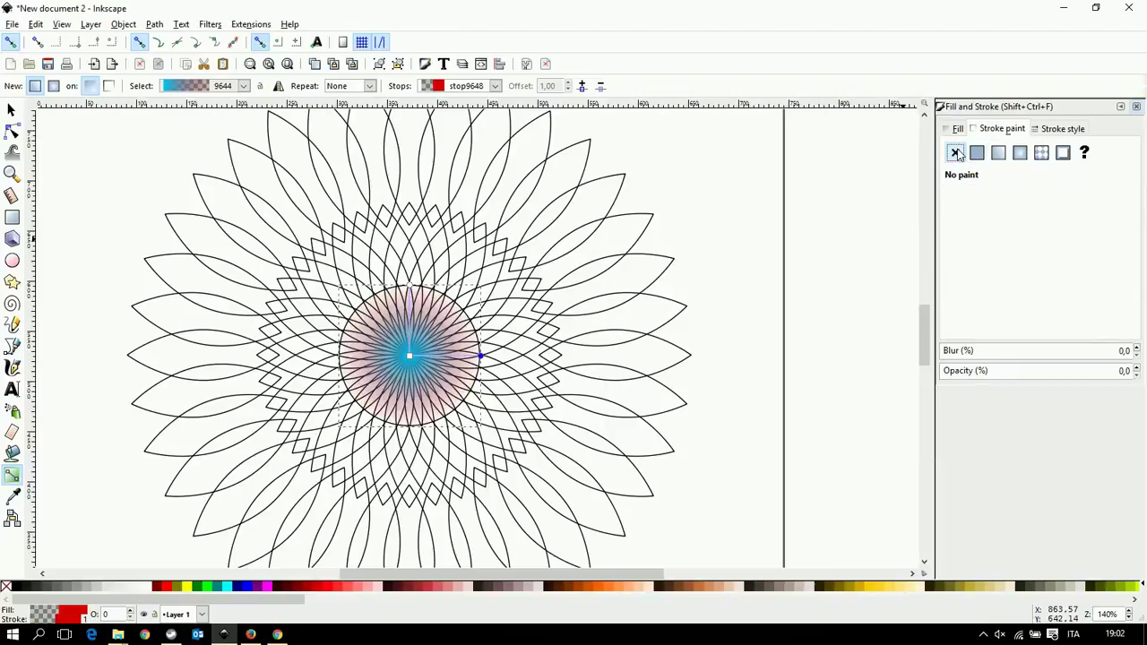
{"action": "left_click", "coordinate": [956, 129]}
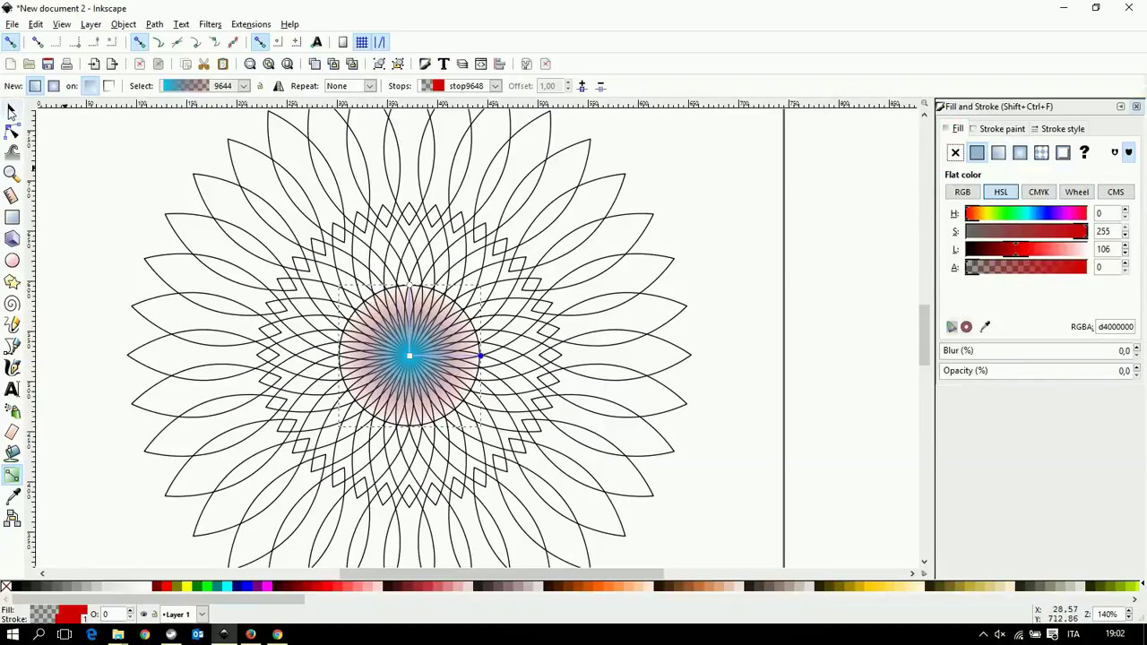
Select the old gradient circle and delete it
{"action": "left_click", "coordinate": [11, 109]}
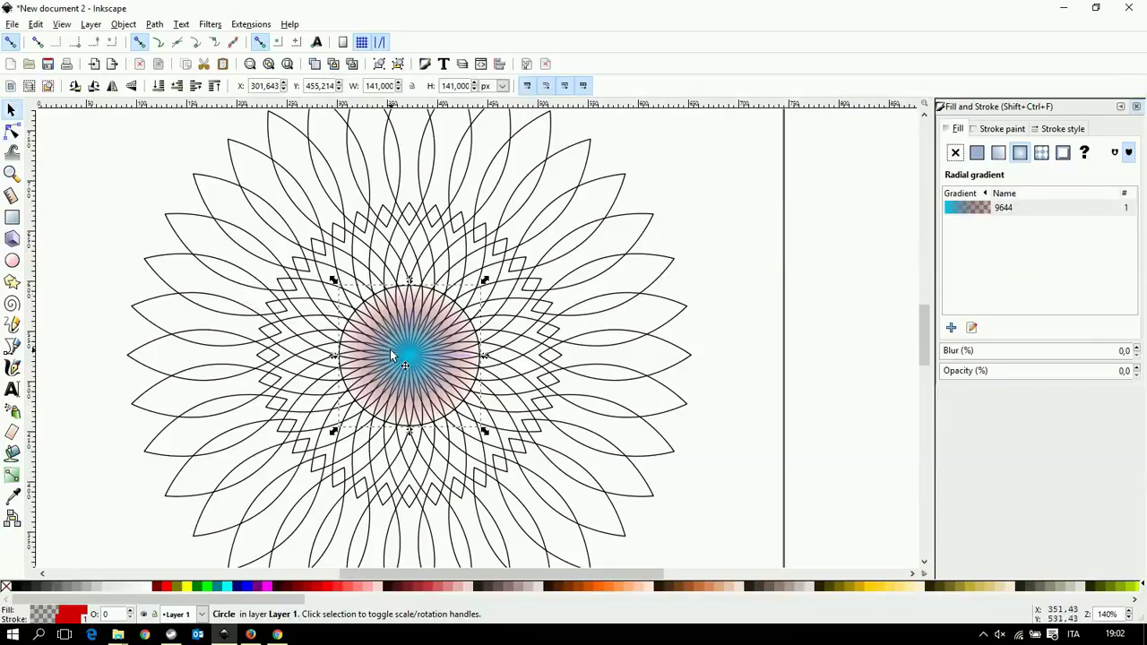
{"action": "left_click", "coordinate": [382, 285]}
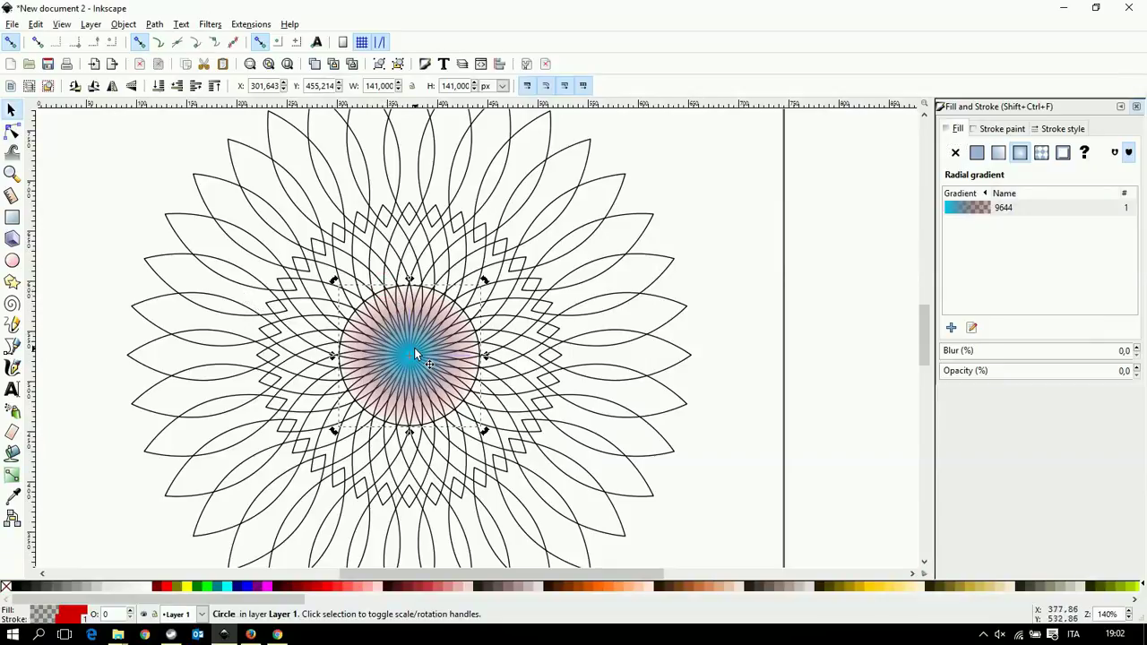
{"action": "scroll", "coordinate": [415, 355], "scroll_direction": "down", "scroll_amount": 1}
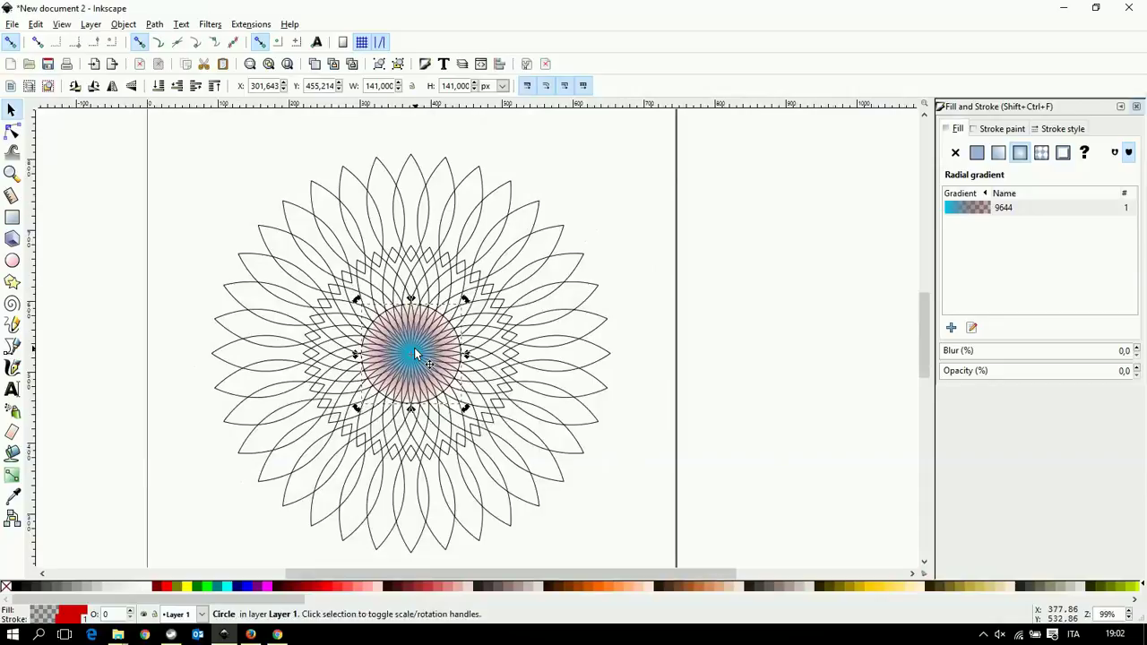
{"action": "key", "text": "Delete"}
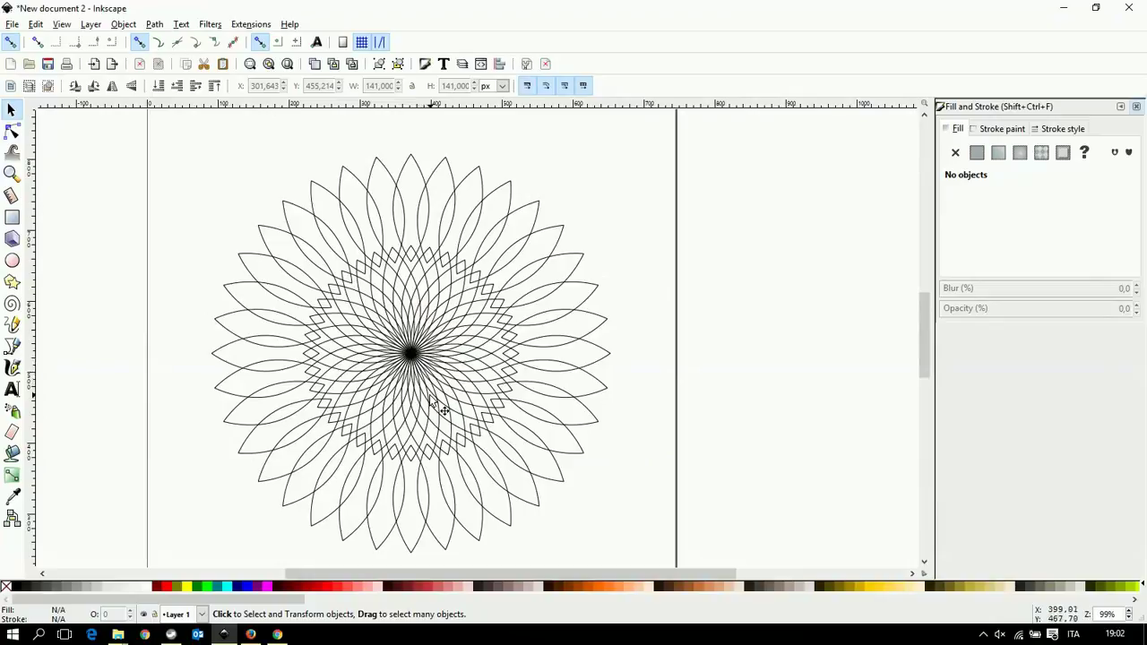
Draw a larger circle over the flower centre and give it a red radial gradient fill
{"action": "left_click", "coordinate": [12, 261]}
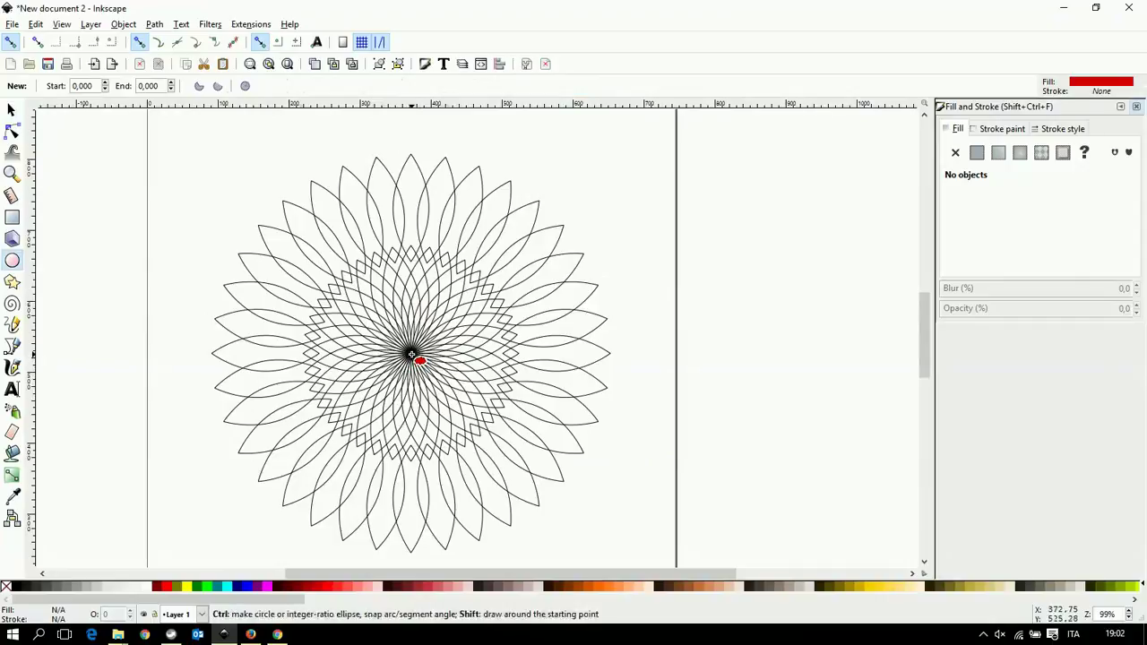
{"action": "left_click_drag", "start_coordinate": [411, 356], "coordinate": [507, 448]}
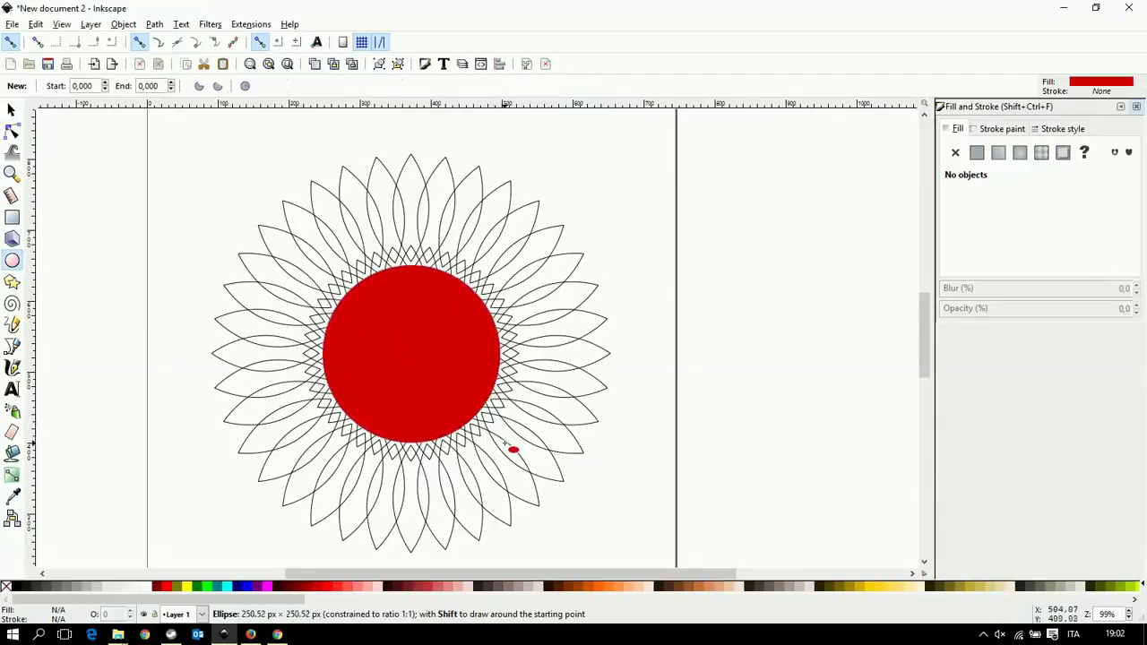
{"action": "left_click_drag", "start_coordinate": [507, 448], "coordinate": [508, 449]}
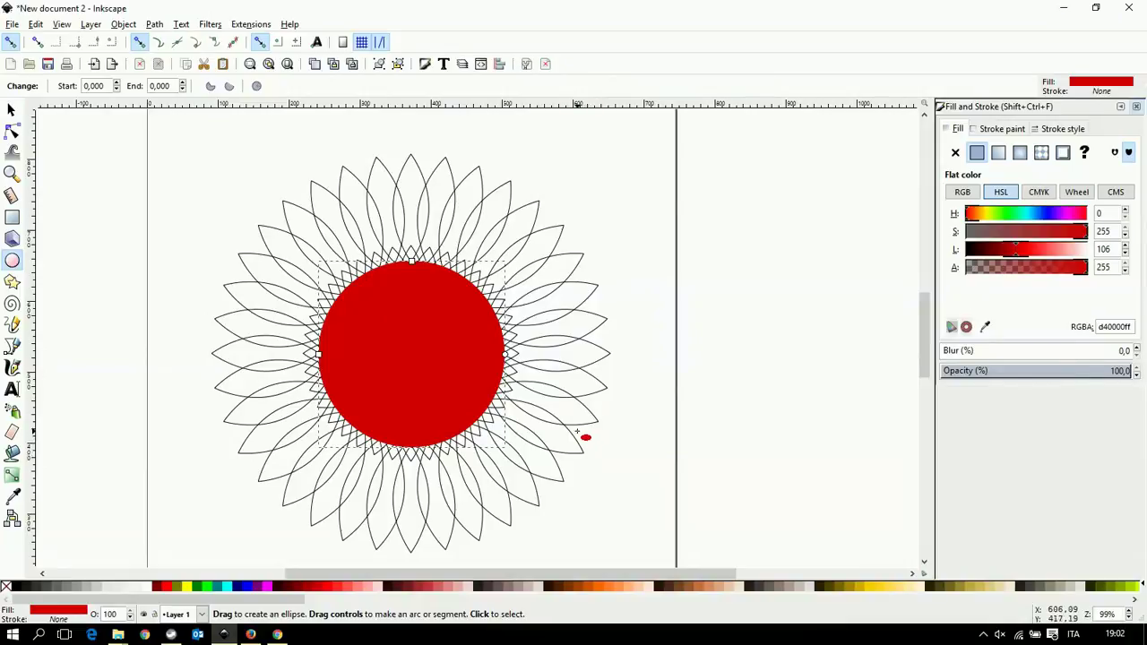
{"action": "left_click", "coordinate": [1012, 132]}
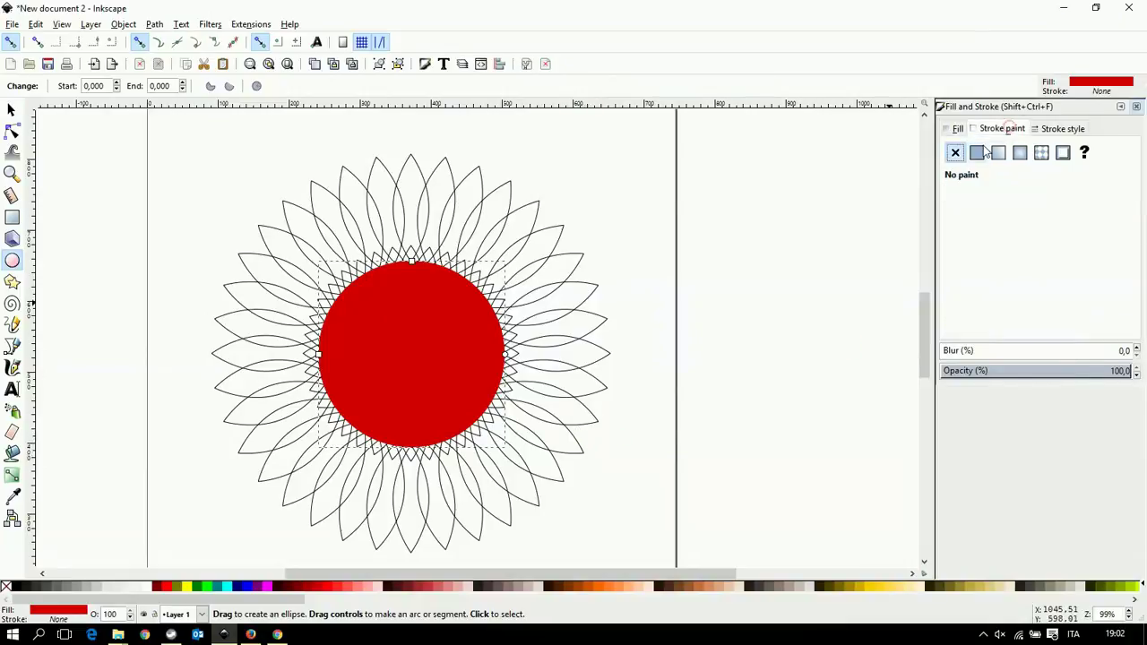
{"action": "left_click", "coordinate": [956, 128]}
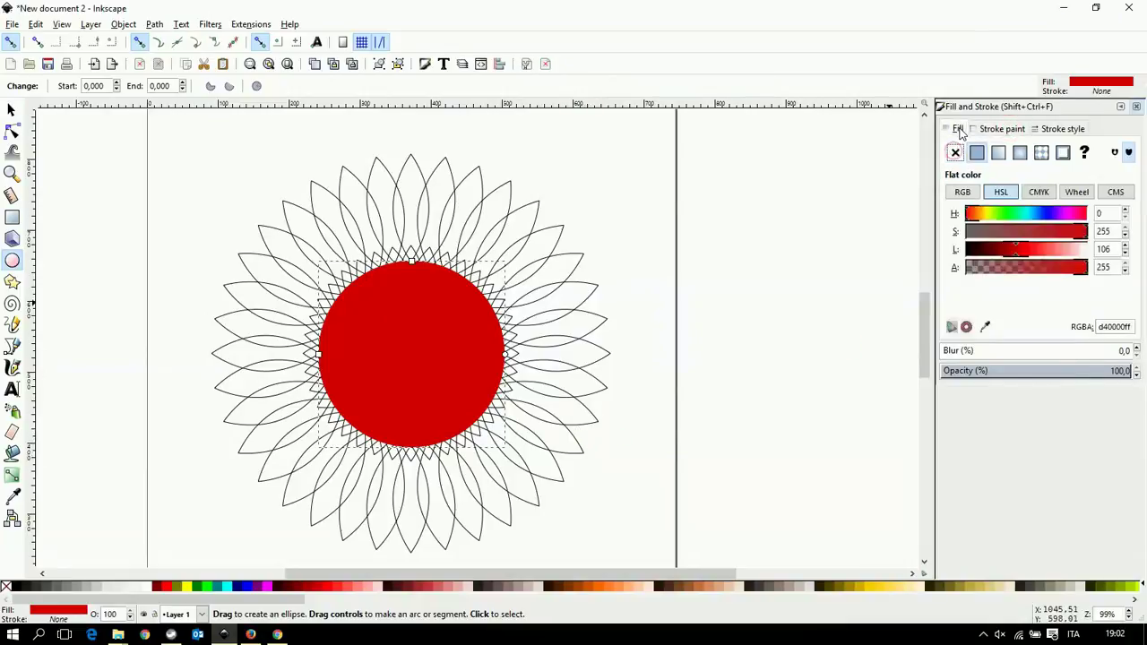
{"action": "left_click", "coordinate": [1019, 152]}
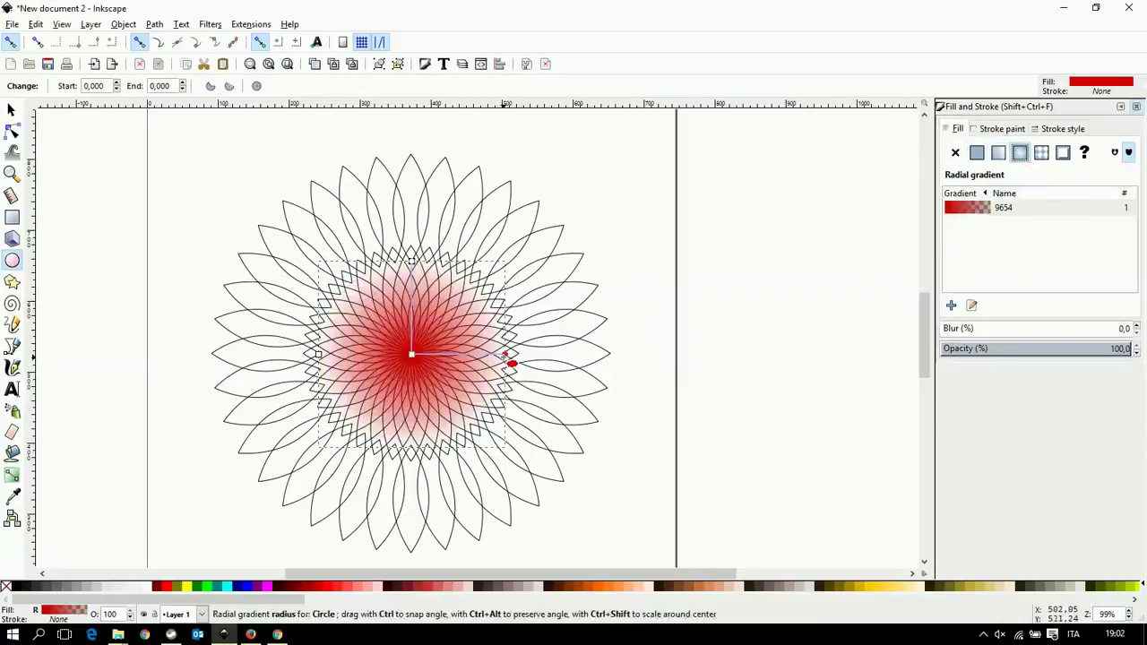
Set the gradient's outer stop to yellow #FFCC00 so the circle fades red to yellow
{"action": "left_click", "coordinate": [504, 355]}
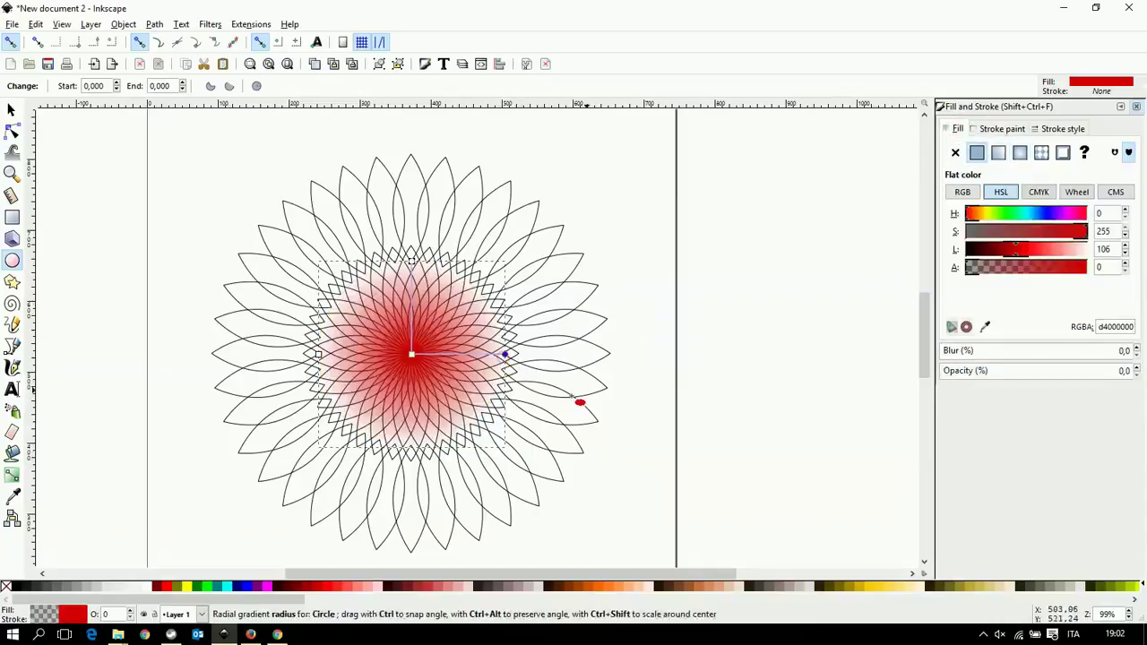
{"action": "left_click", "coordinate": [867, 587]}
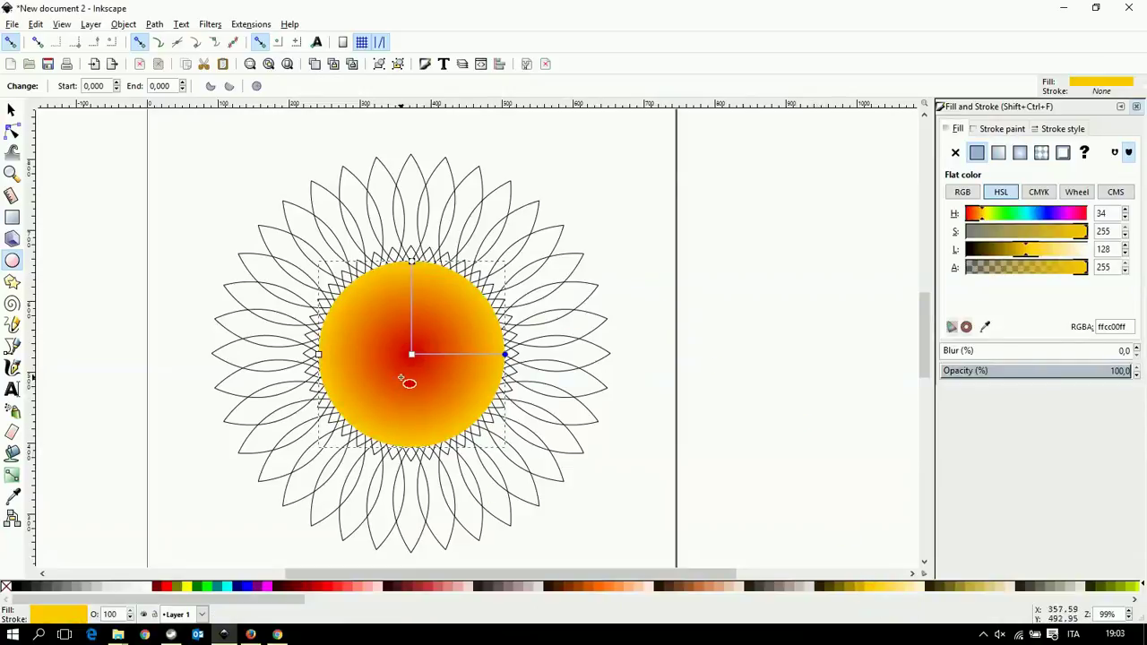
{"action": "scroll", "coordinate": [401, 378], "scroll_direction": "up", "scroll_amount": 3}
{"action": "scroll", "coordinate": [401, 376], "scroll_direction": "down", "scroll_amount": 5}
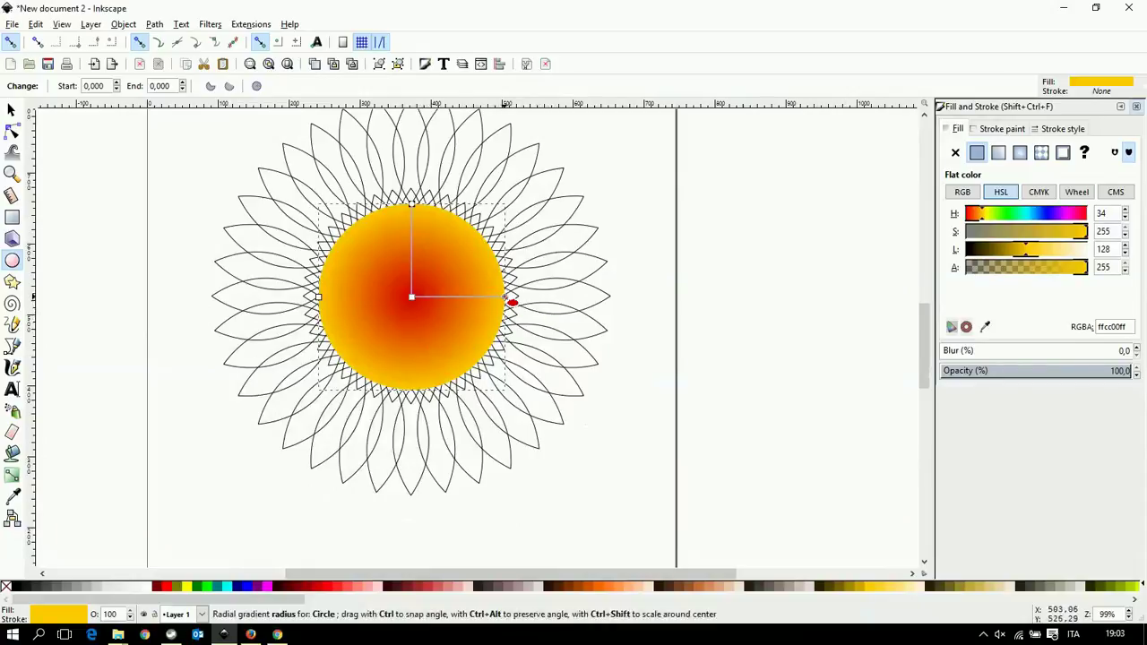
Scale the gradient circle up to 575.787 px over the flower, then select both objects
{"action": "left_click", "coordinate": [11, 110]}
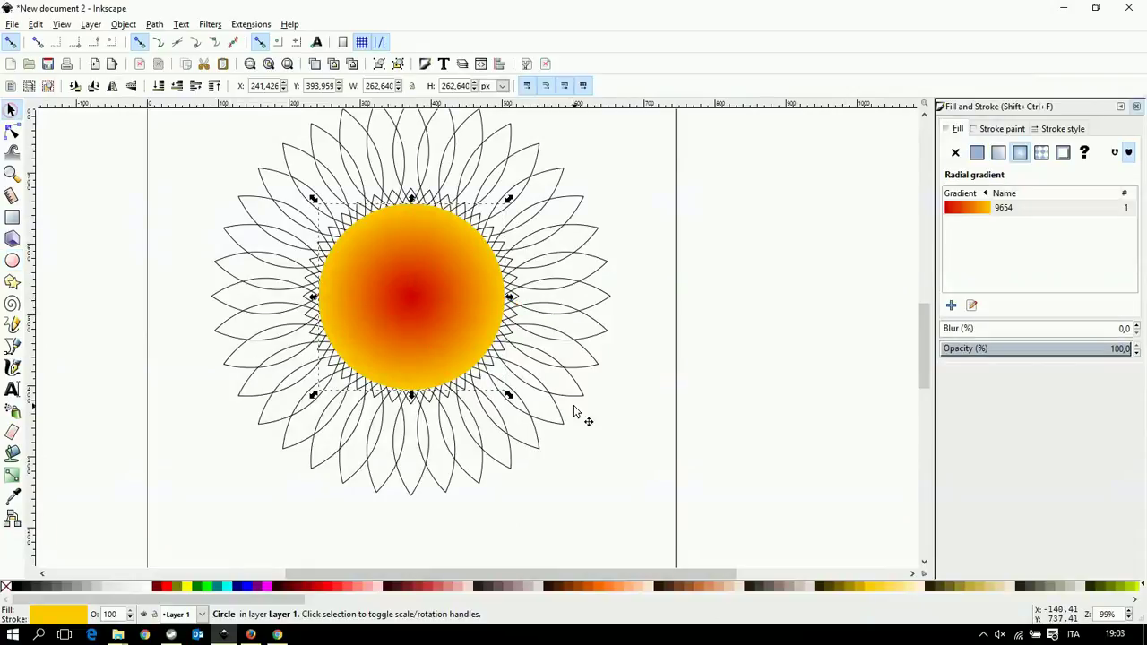
{"action": "left_click_drag", "start_coordinate": [509, 395], "coordinate": [544, 421]}
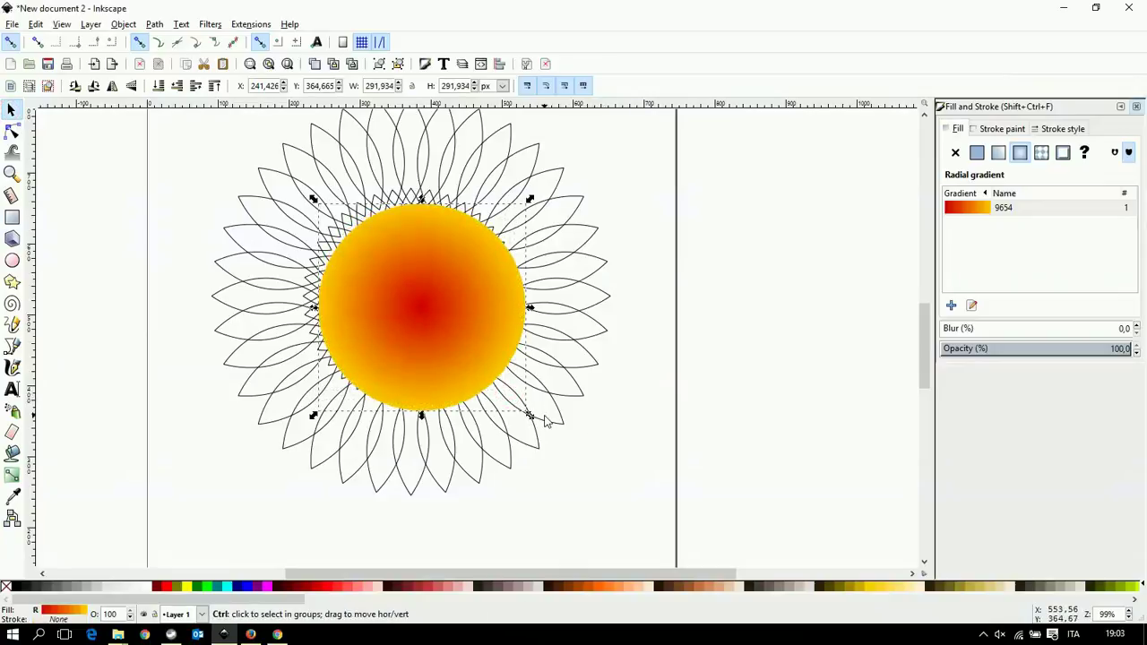
{"action": "key", "text": "ctrl+z"}
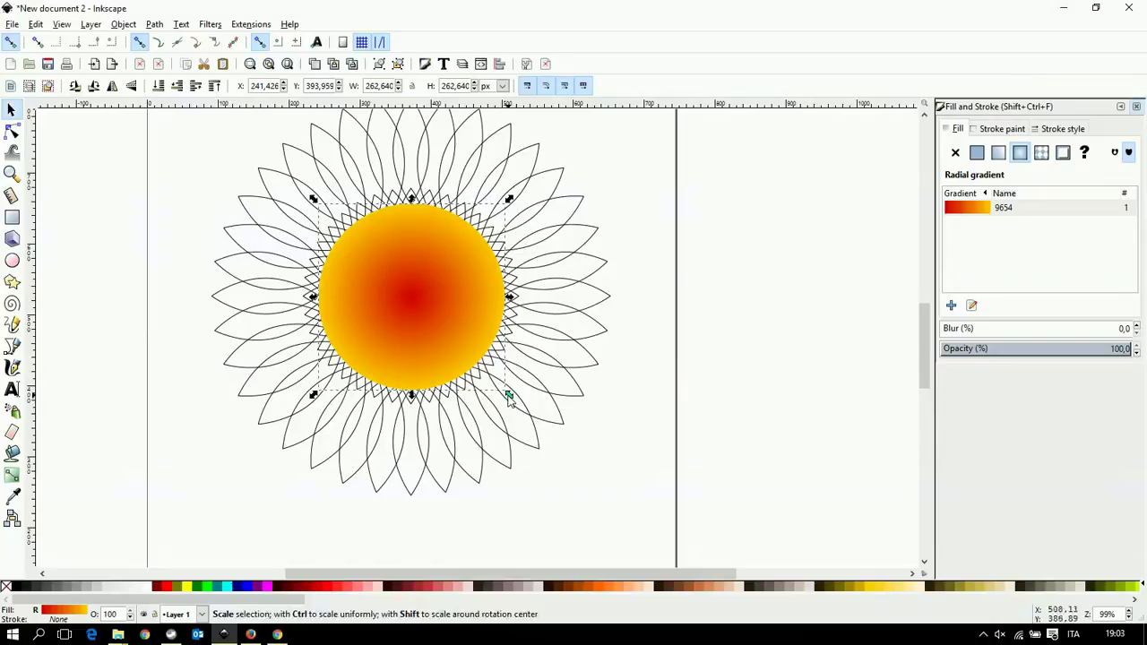
{"action": "left_click_drag", "start_coordinate": [508, 399], "coordinate": [639, 506]}
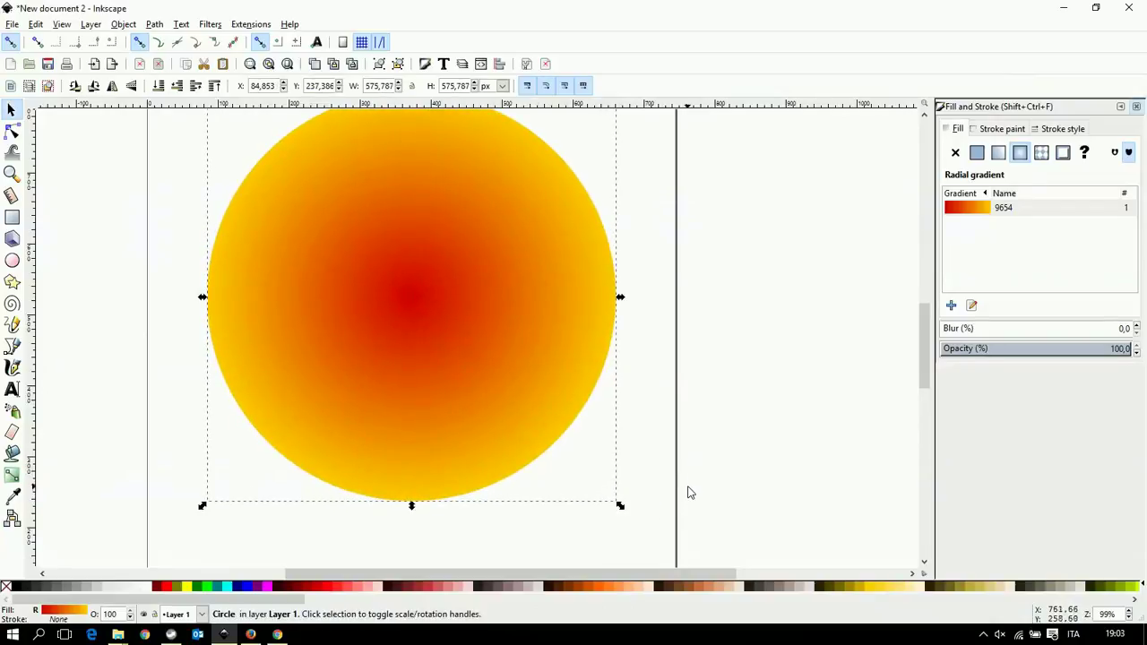
{"action": "scroll", "coordinate": [401, 316], "scroll_direction": "up", "scroll_amount": 2, "text": "ctrl"}
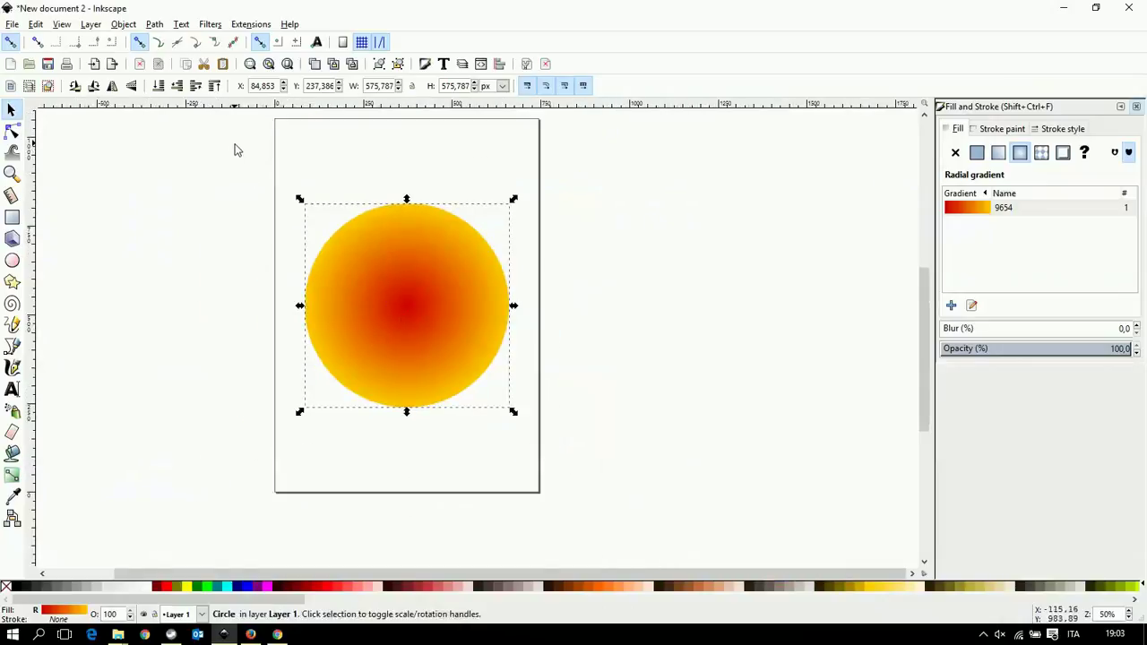
{"action": "left_click_drag", "start_coordinate": [234, 148], "coordinate": [653, 556]}
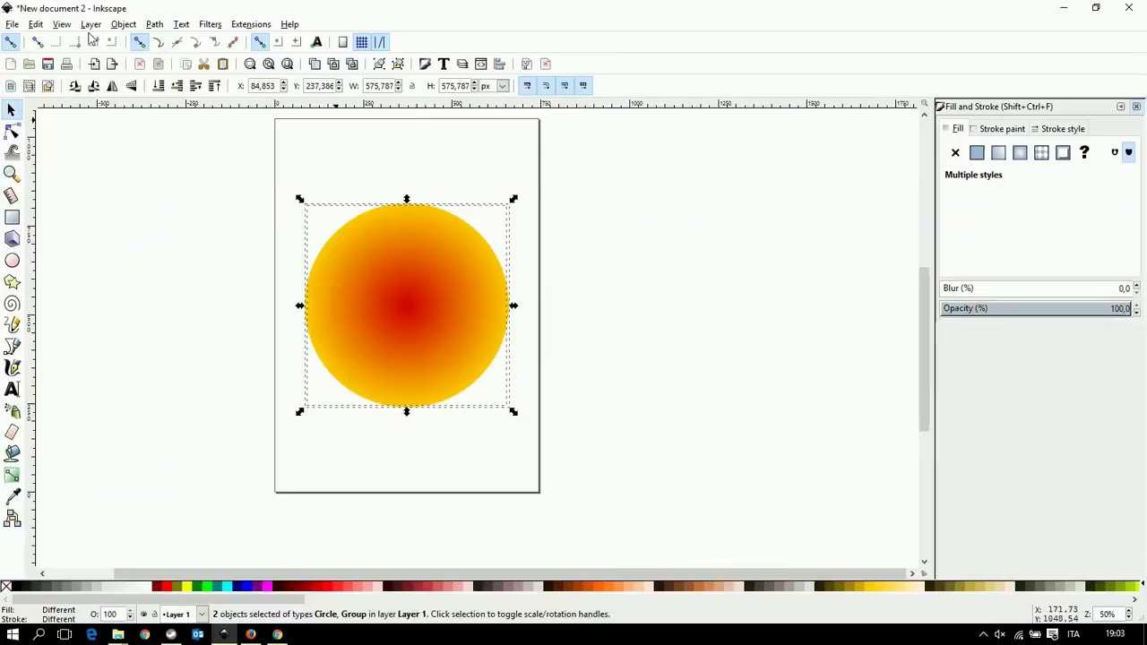
Try clipping the flower with the circle, undo it, and lower the circle beneath the lines
{"action": "left_click", "coordinate": [123, 24]}
{"action": "mouse_move", "coordinate": [134, 127]}
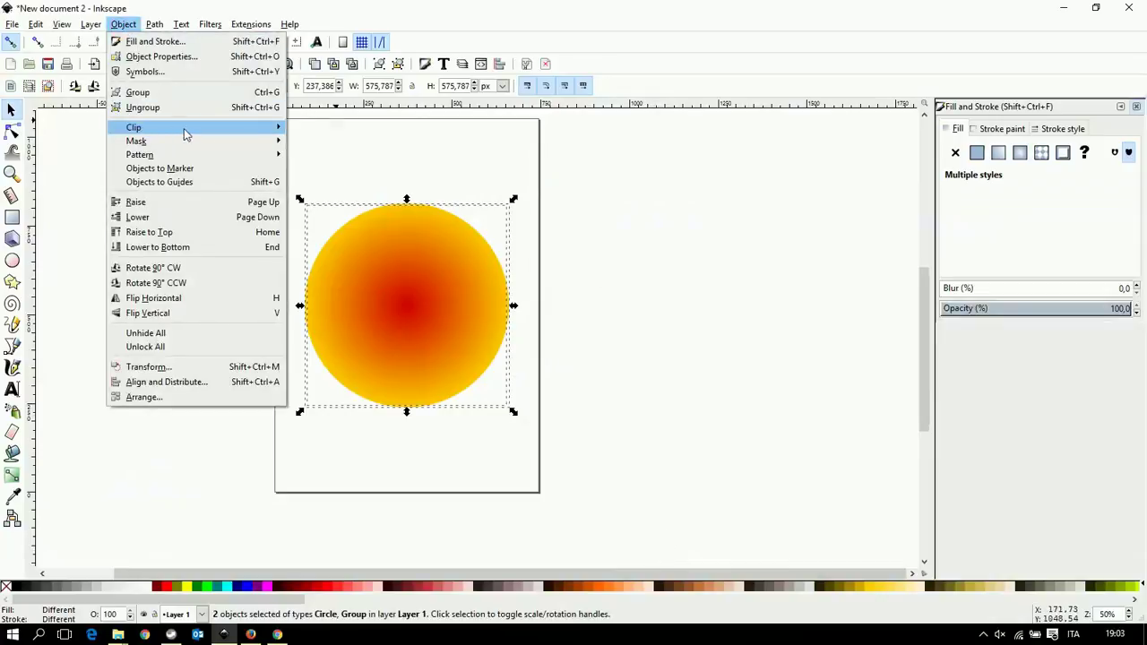
{"action": "left_click", "coordinate": [314, 127]}
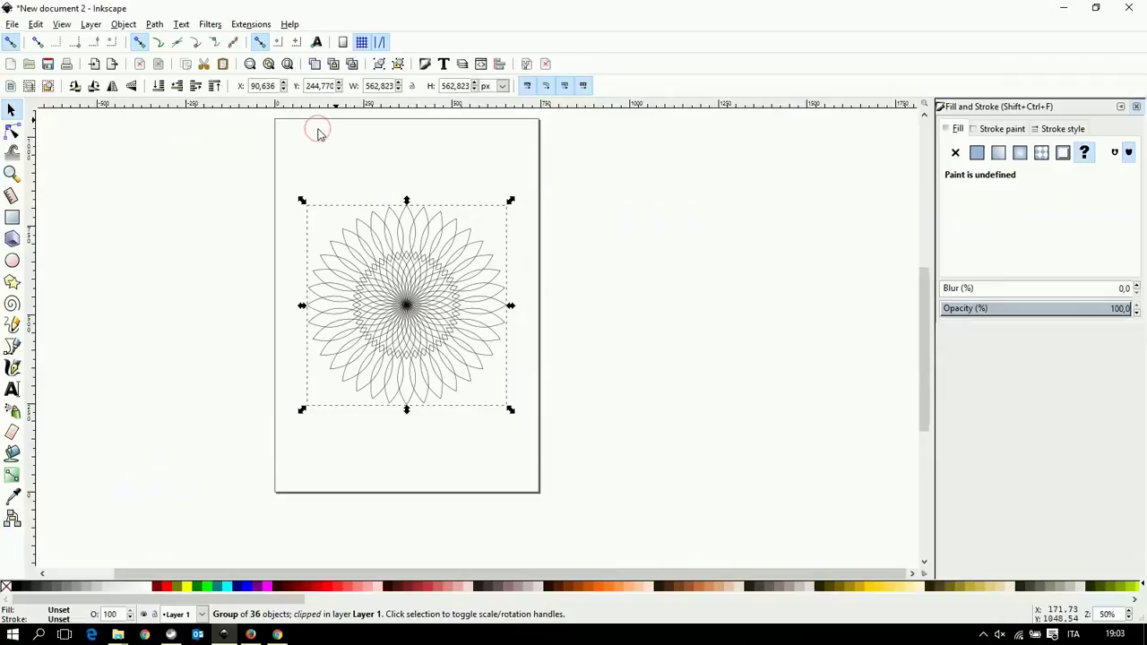
{"action": "key", "text": "ctrl+z"}
{"action": "left_click", "coordinate": [653, 226]}
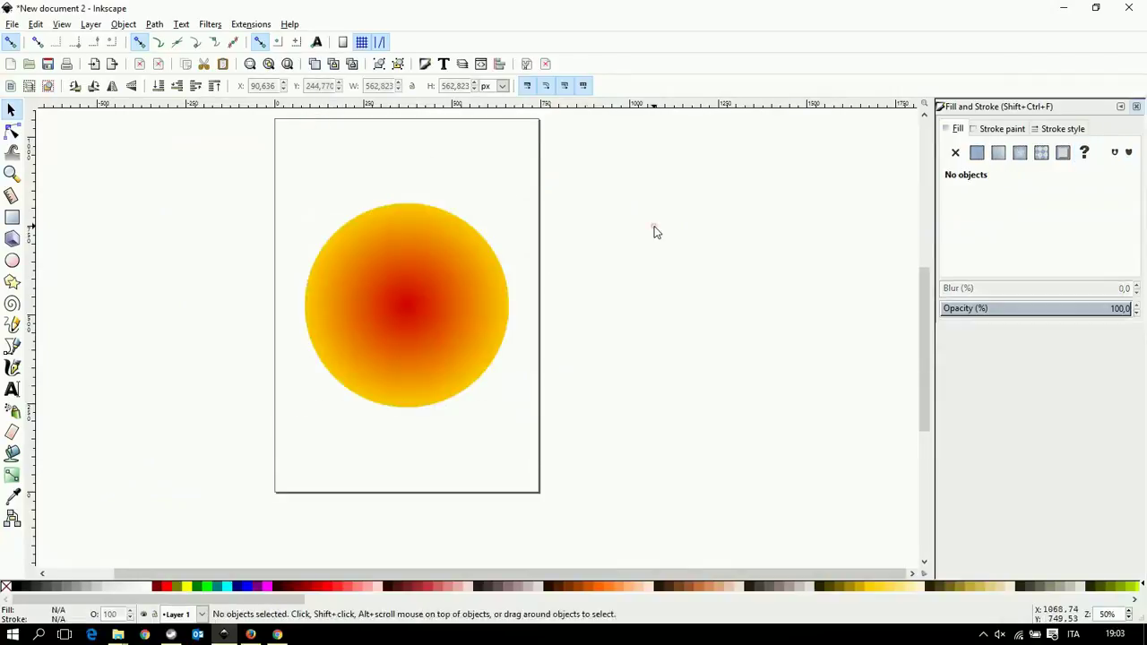
{"action": "left_click", "coordinate": [437, 295]}
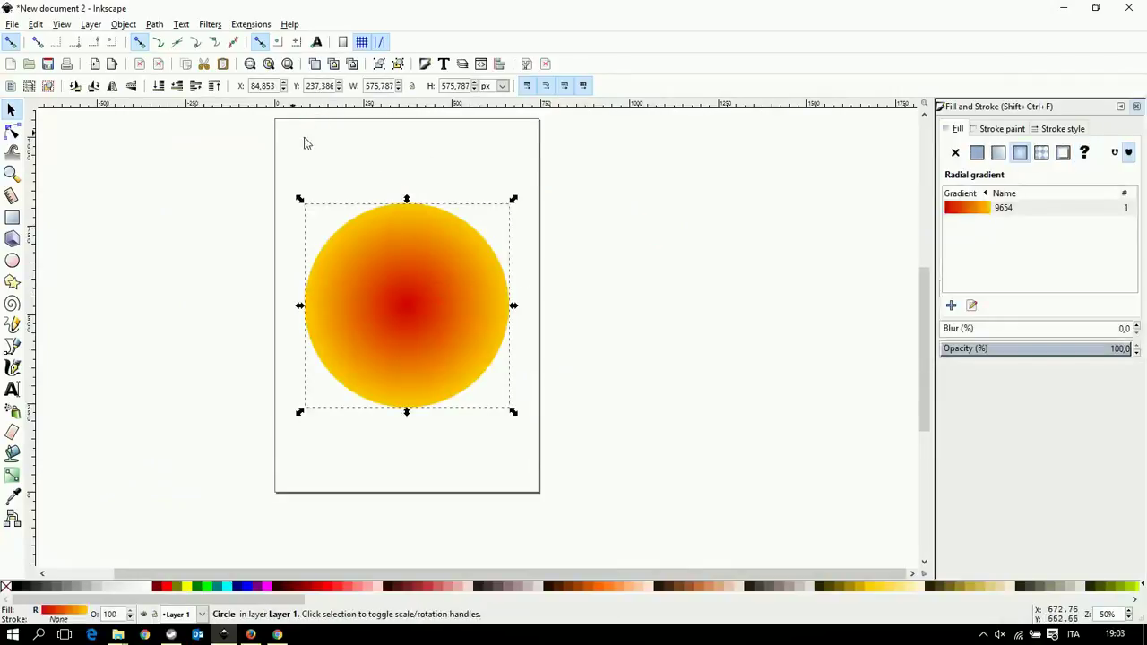
{"action": "left_click", "coordinate": [176, 85]}
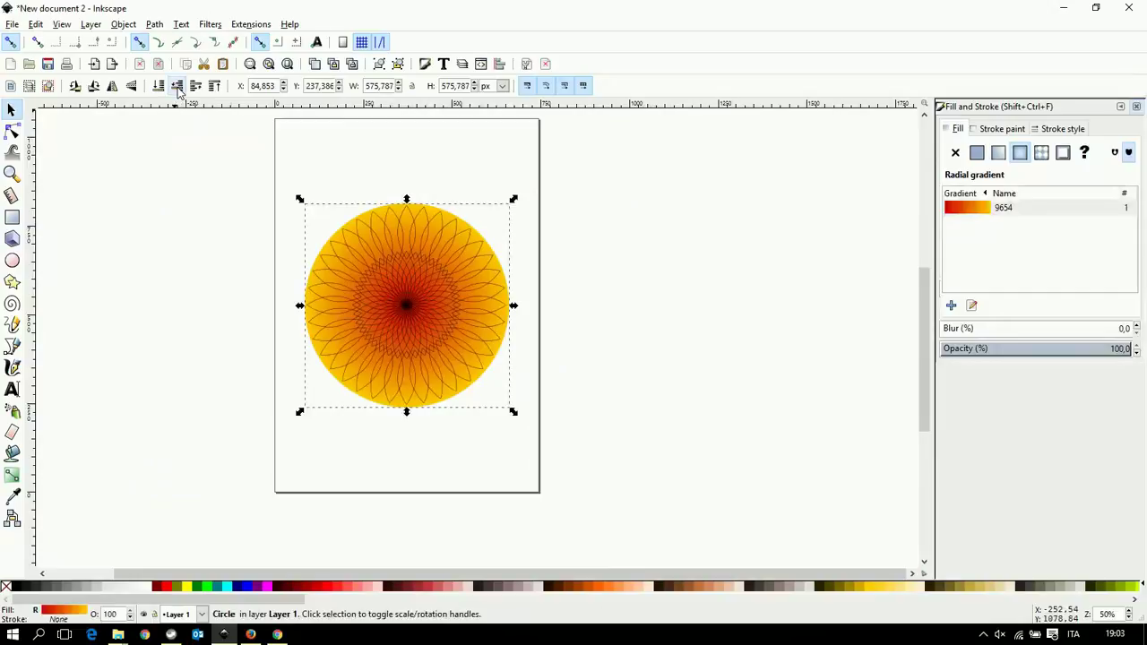
{"action": "left_click", "coordinate": [261, 166]}
Retry clipping the flower group with the circle, undo it, and reselect both objects
{"action": "left_click_drag", "start_coordinate": [243, 159], "coordinate": [630, 523]}
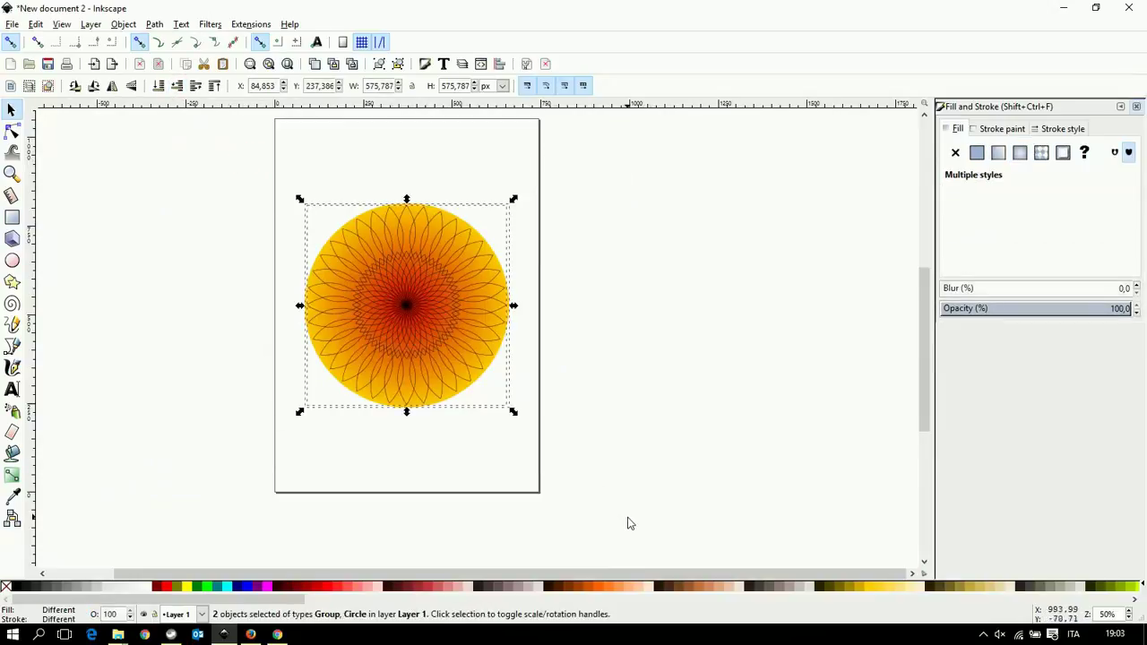
{"action": "left_click", "coordinate": [99, 29]}
{"action": "mouse_move", "coordinate": [198, 128]}
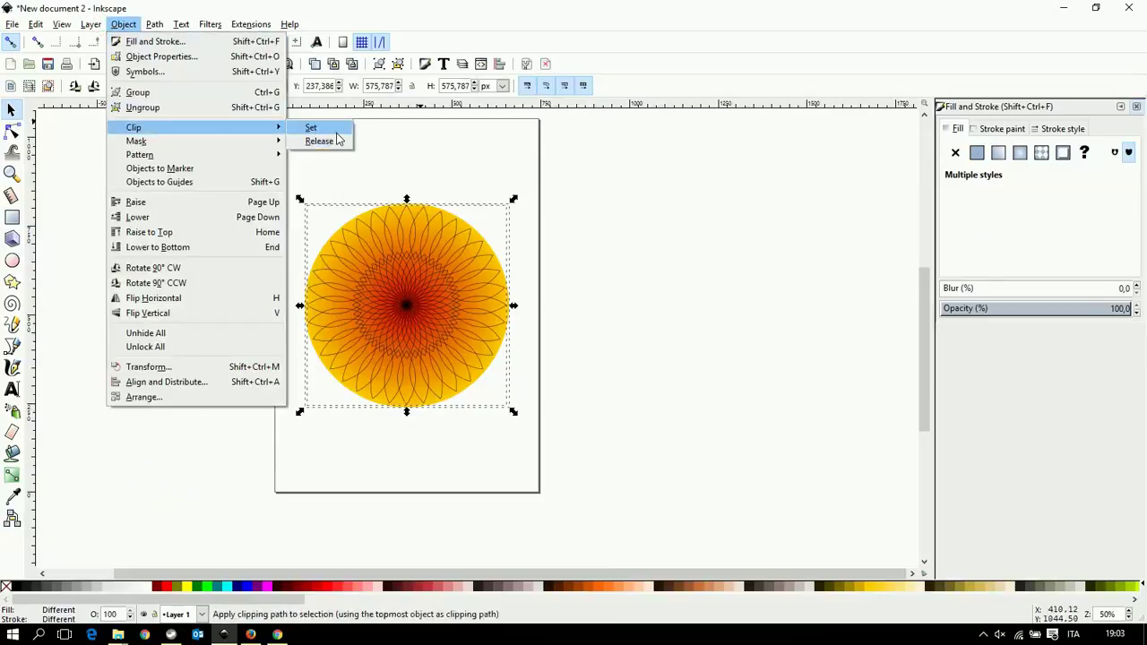
{"action": "left_click", "coordinate": [314, 128]}
{"action": "key", "text": "ctrl+z"}
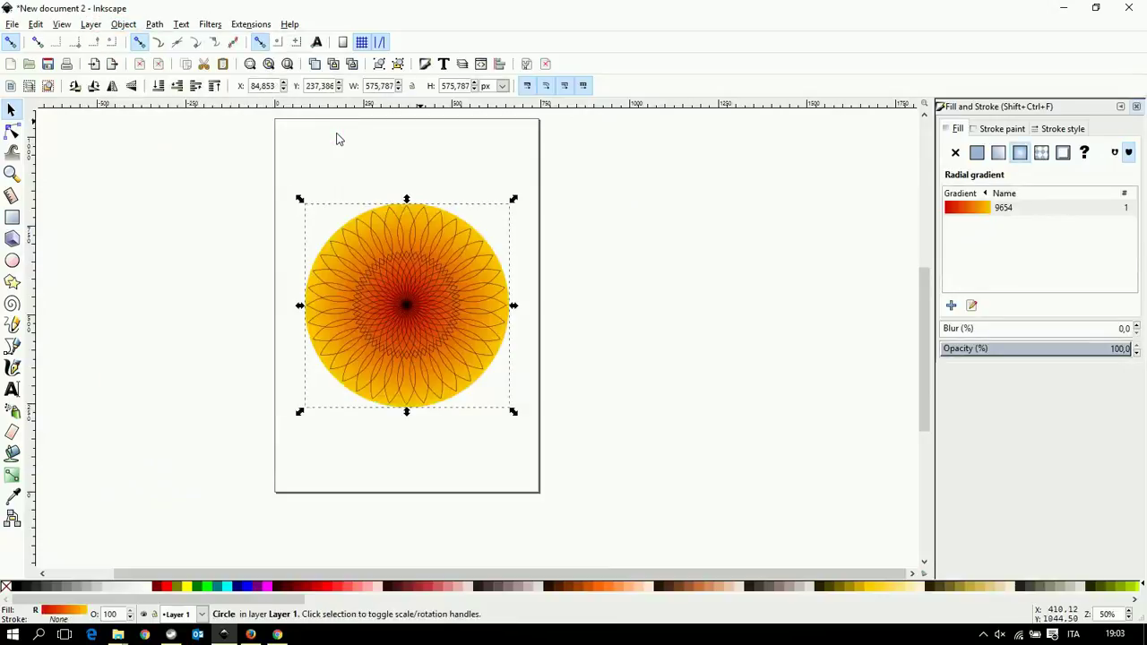
{"action": "left_click", "coordinate": [325, 152]}
{"action": "left_click_drag", "start_coordinate": [223, 146], "coordinate": [603, 490]}
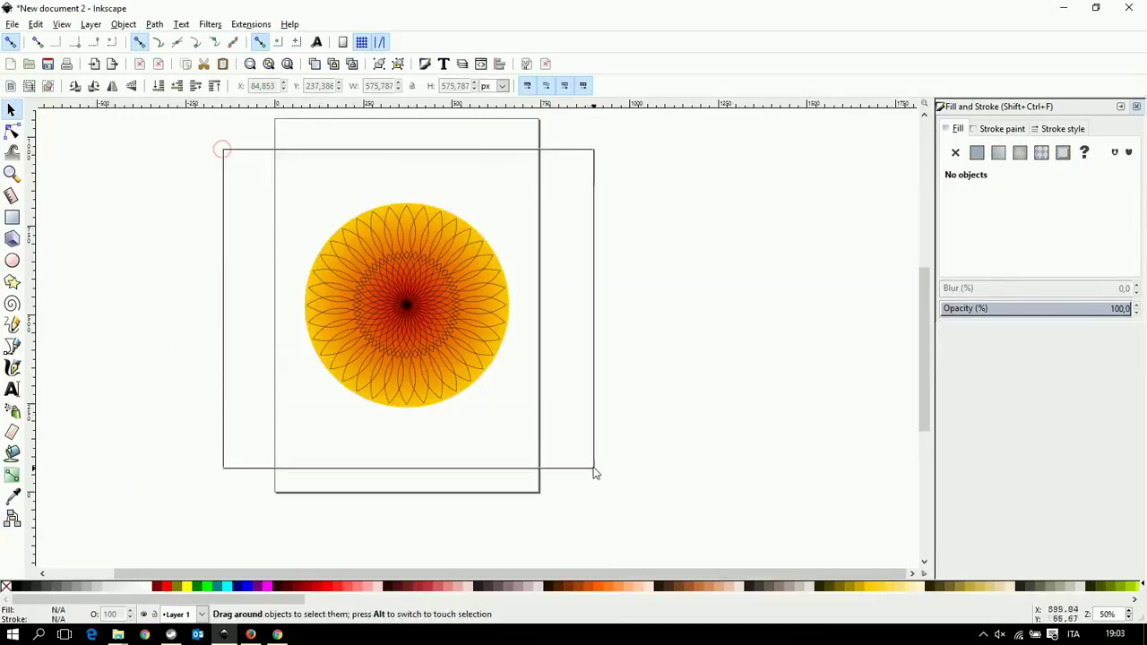
Try Path > Difference, then move the gradient circle off the page to the right
{"action": "left_click", "coordinate": [154, 24]}
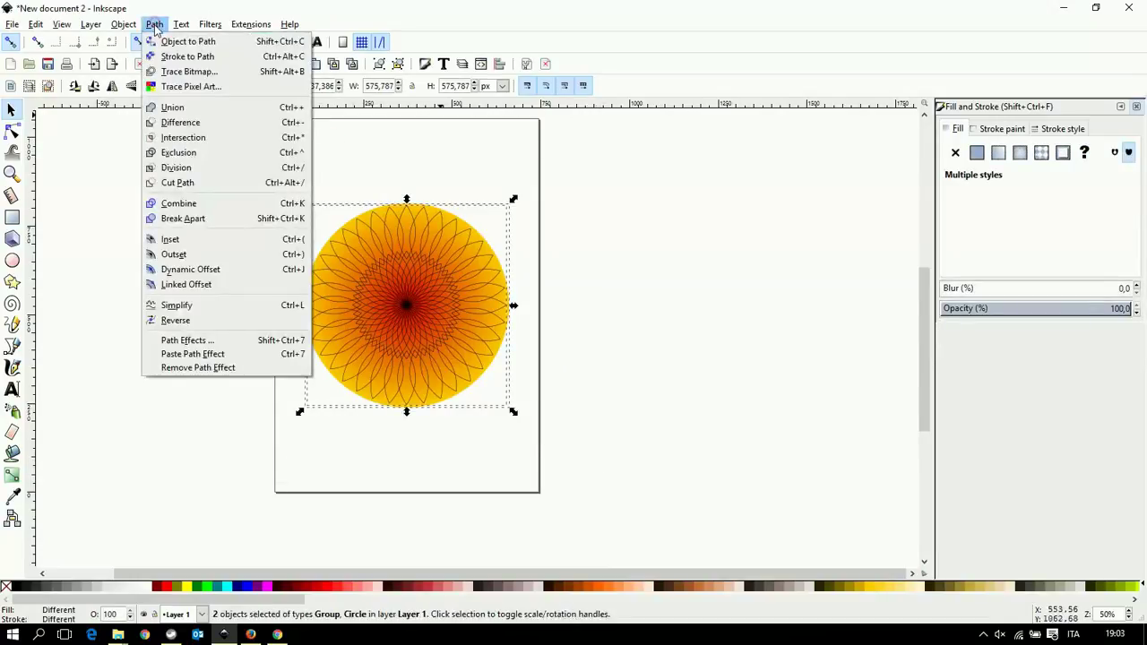
{"action": "left_click", "coordinate": [182, 126]}
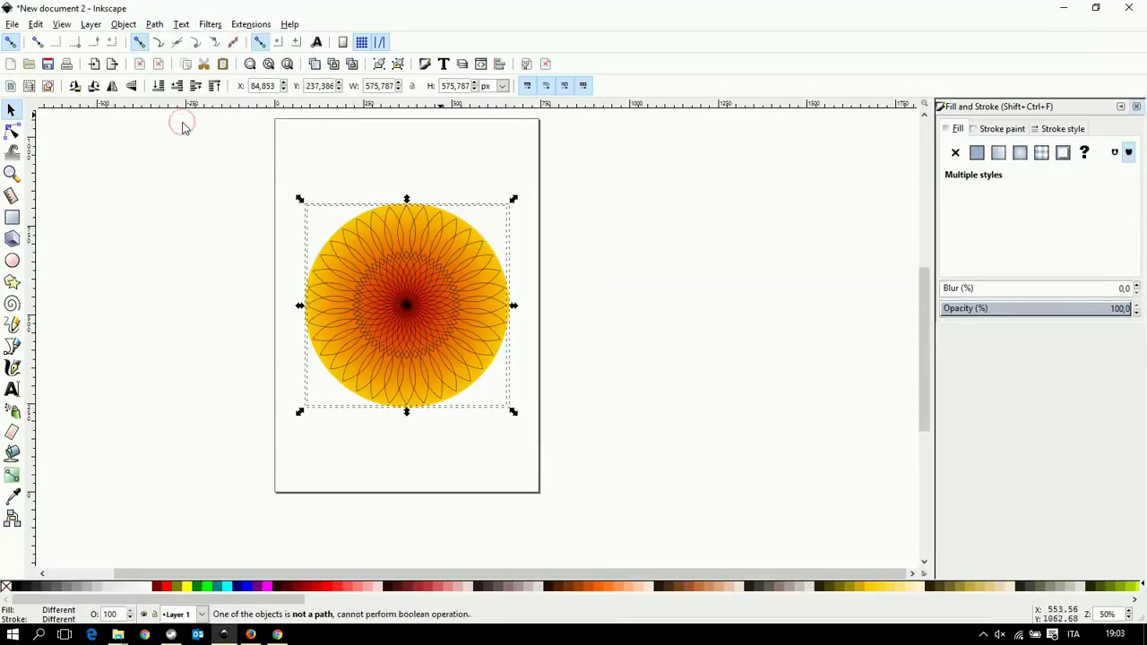
{"action": "left_click", "coordinate": [602, 318]}
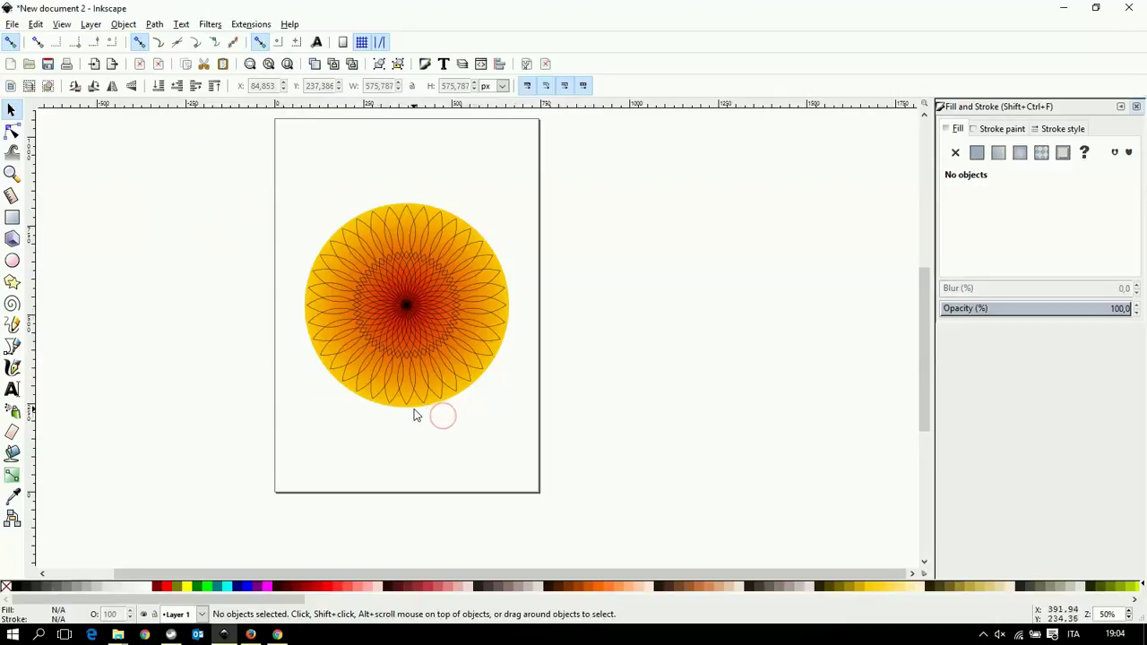
{"action": "mouse_move", "coordinate": [412, 404]}
{"action": "left_mouse_down"}
{"action": "mouse_move", "coordinate": [588, 404]}
{"action": "mouse_move", "coordinate": [653, 368]}
{"action": "left_mouse_up"}
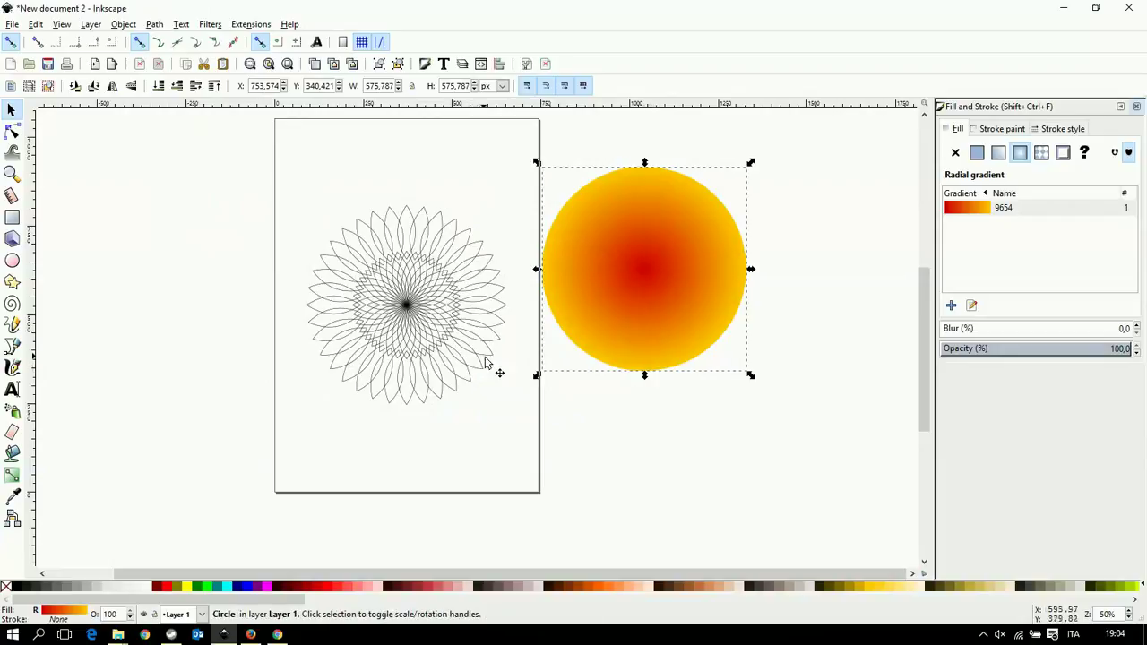
Select the flower group and try Path > Stroke to Path and Union on it
{"action": "mouse_move", "coordinate": [200, 146]}
{"action": "left_mouse_down"}
{"action": "mouse_move", "coordinate": [565, 499]}
{"action": "mouse_move", "coordinate": [592, 507]}
{"action": "left_mouse_up"}
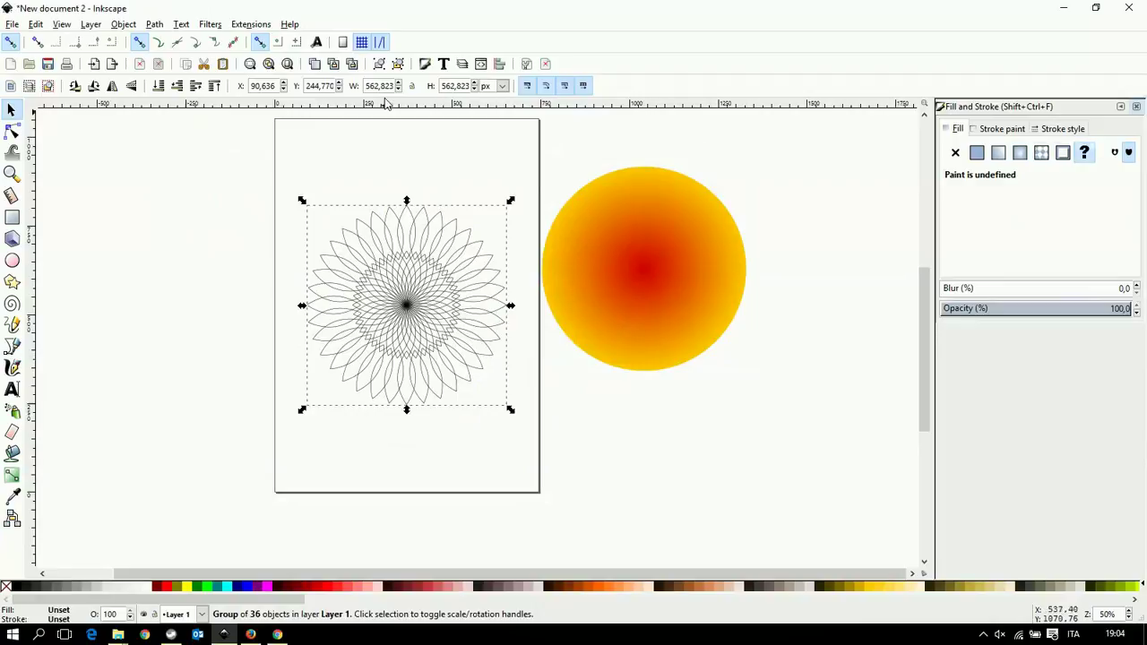
{"action": "left_click", "coordinate": [154, 24]}
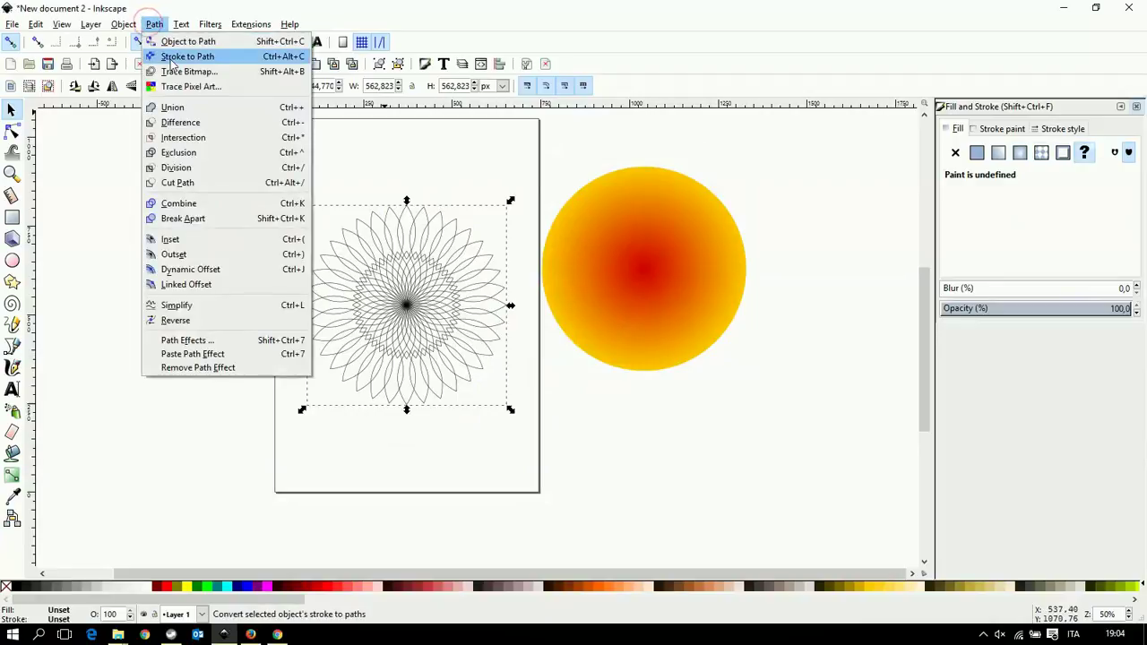
{"action": "left_click", "coordinate": [171, 55]}
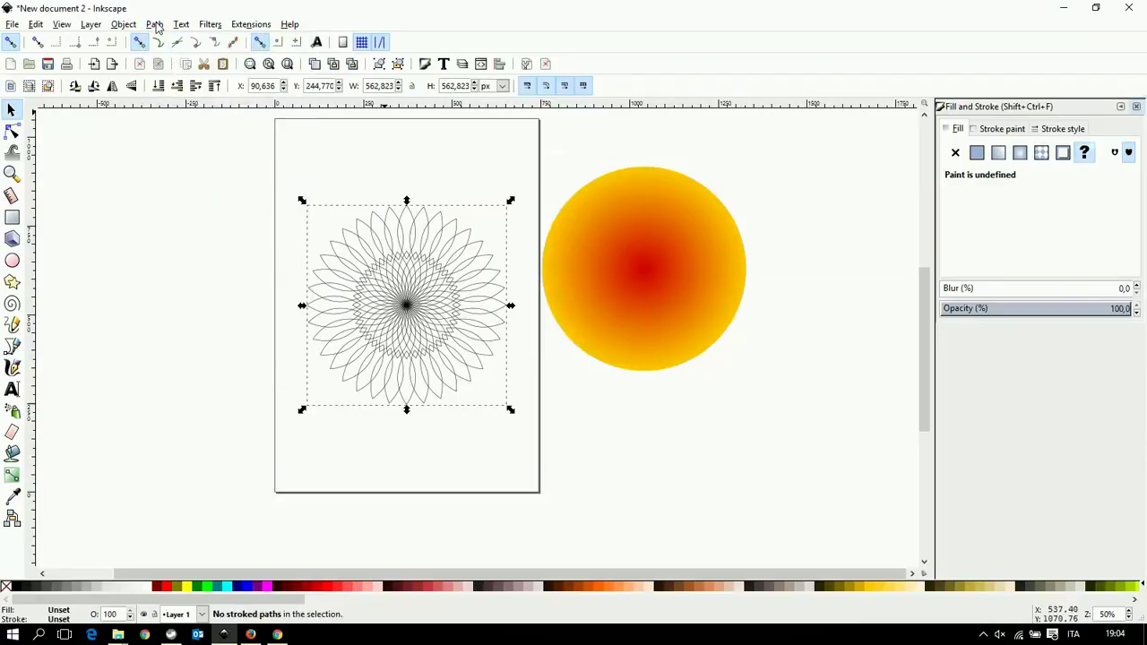
{"action": "left_click", "coordinate": [154, 25]}
{"action": "left_click", "coordinate": [184, 109]}
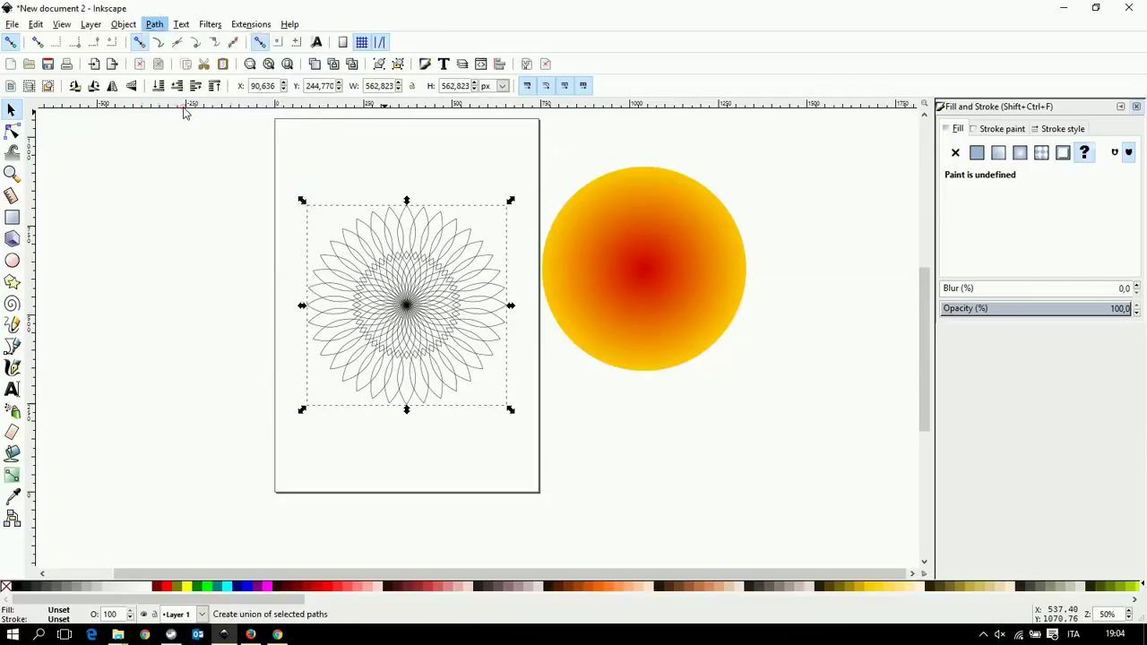
Give the flower group a flat ffe618ff yellow fill and zoom in
{"action": "left_click", "coordinate": [985, 158]}
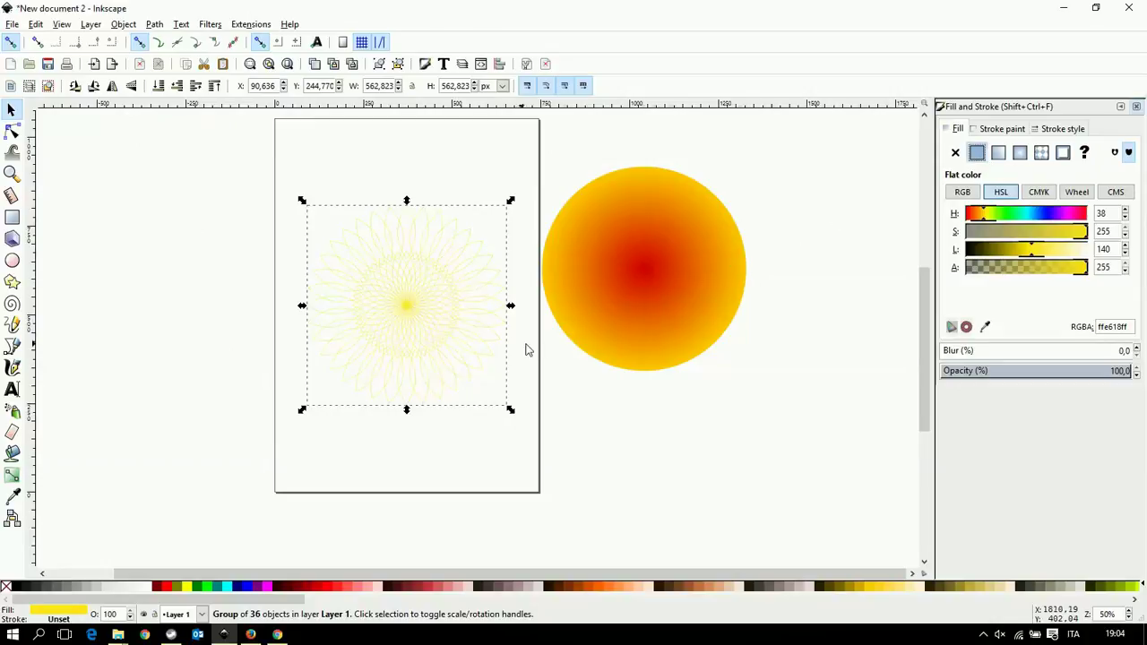
{"action": "left_click", "coordinate": [154, 24]}
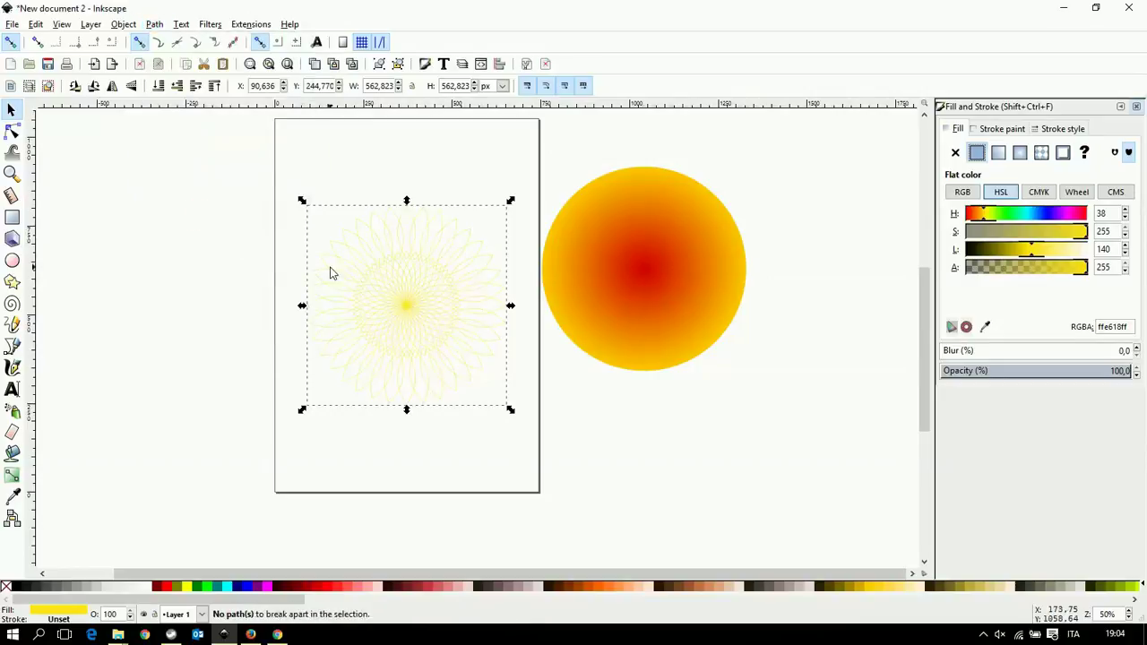
{"action": "scroll", "coordinate": [401, 312], "scroll_direction": "up", "scroll_amount": 1, "text": "ctrl"}
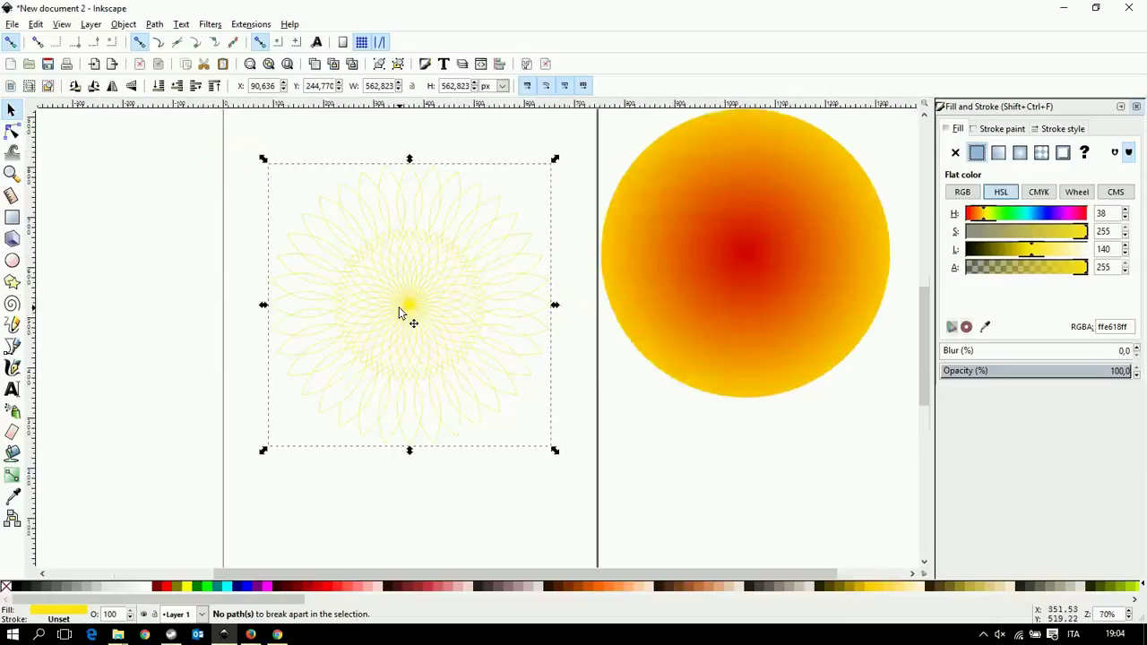
{"action": "scroll", "coordinate": [401, 312], "scroll_direction": "up", "scroll_amount": 1, "text": "ctrl"}
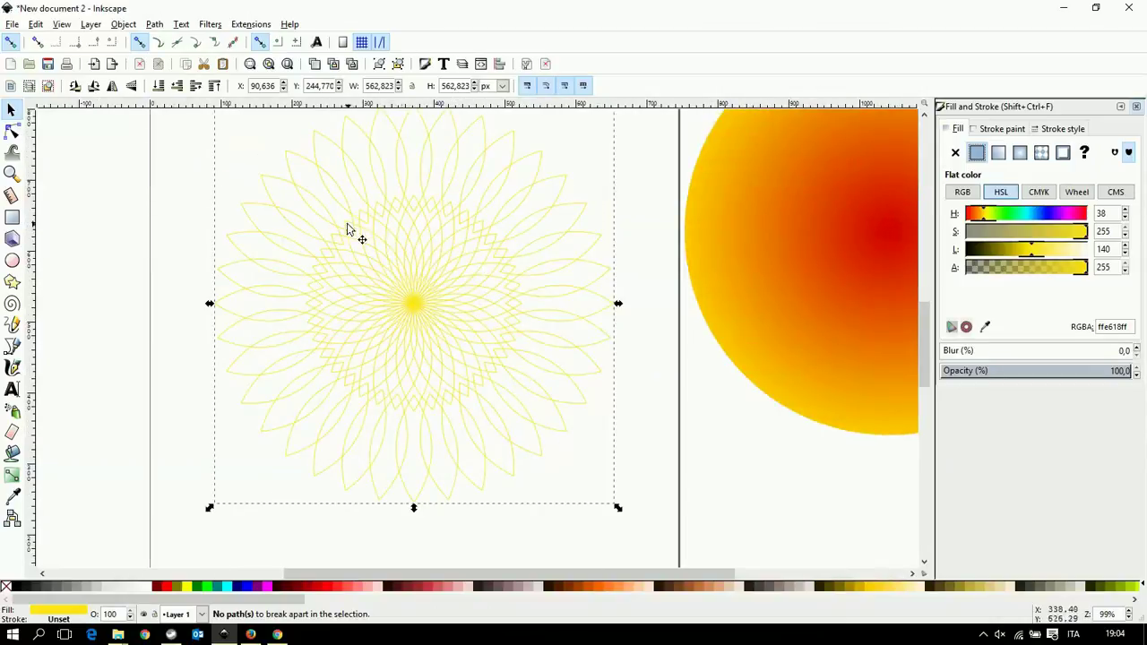
Inspect two of the flower's clone paths with the Node tool
{"action": "left_click", "coordinate": [11, 130]}
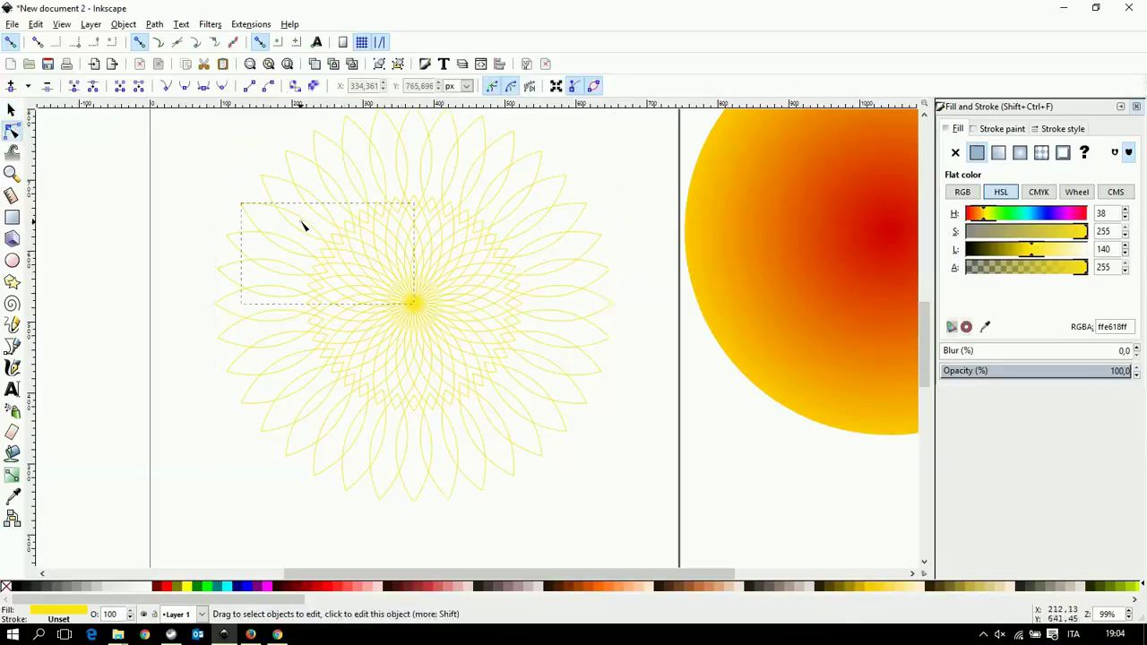
{"action": "left_click", "coordinate": [302, 222]}
{"action": "left_click", "coordinate": [467, 309]}
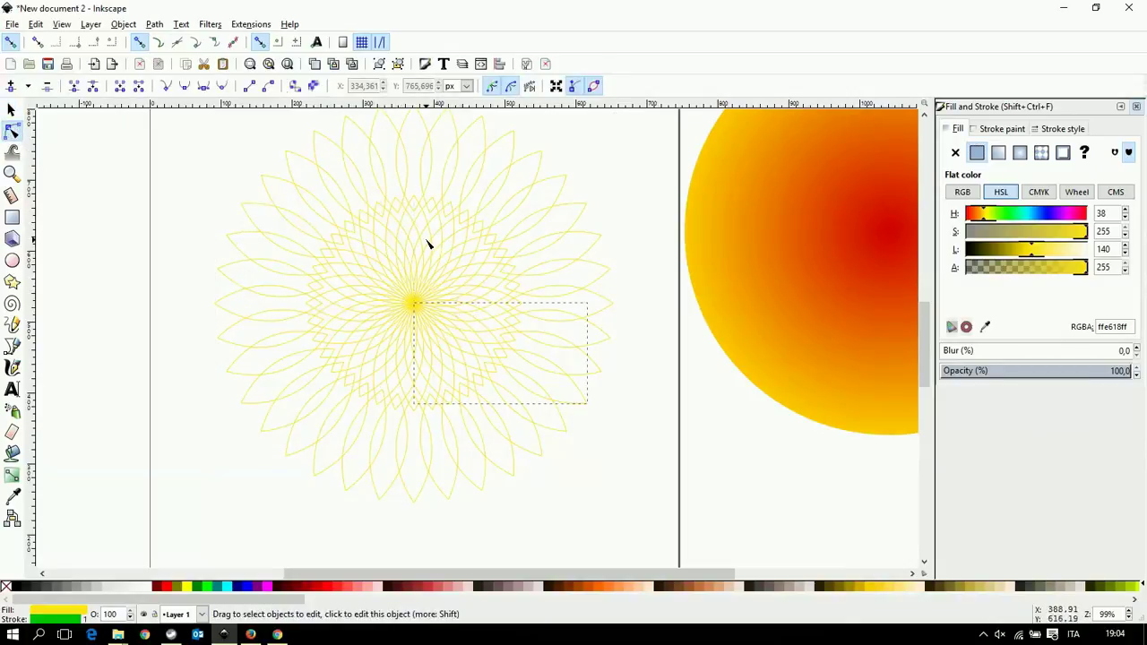
{"action": "scroll", "coordinate": [425, 251], "scroll_direction": "up", "scroll_amount": 2}
{"action": "scroll", "coordinate": [425, 251], "scroll_direction": "down", "scroll_amount": 1}
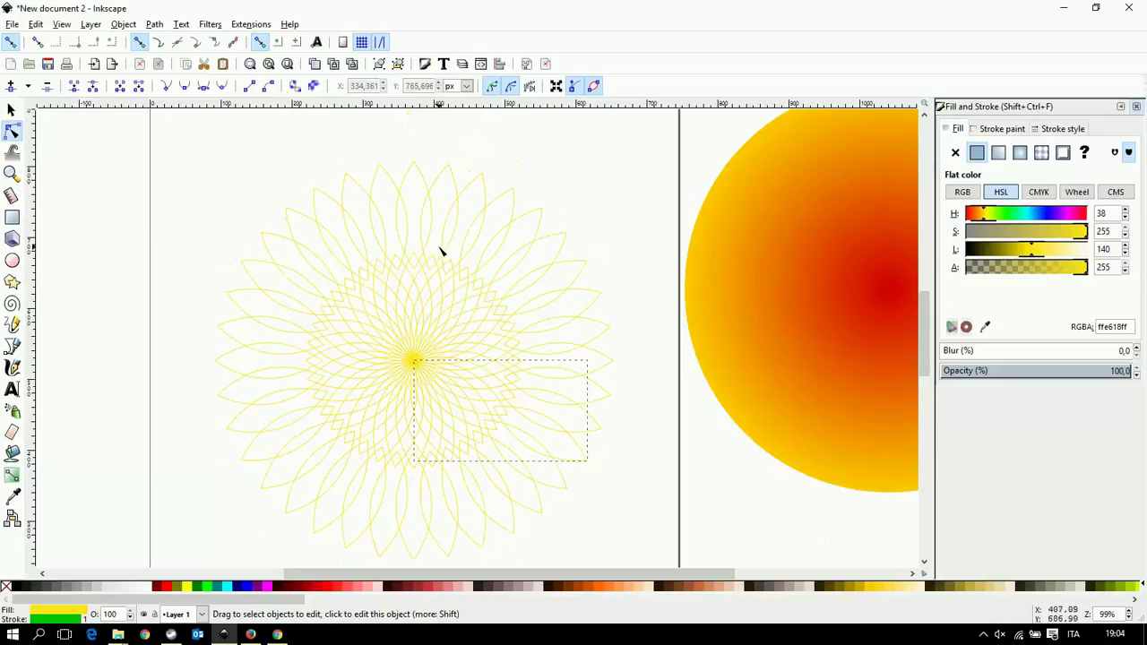
Centre the gradient circle behind the yellow flower lines and zoom in to check
{"action": "left_click", "coordinate": [11, 109]}
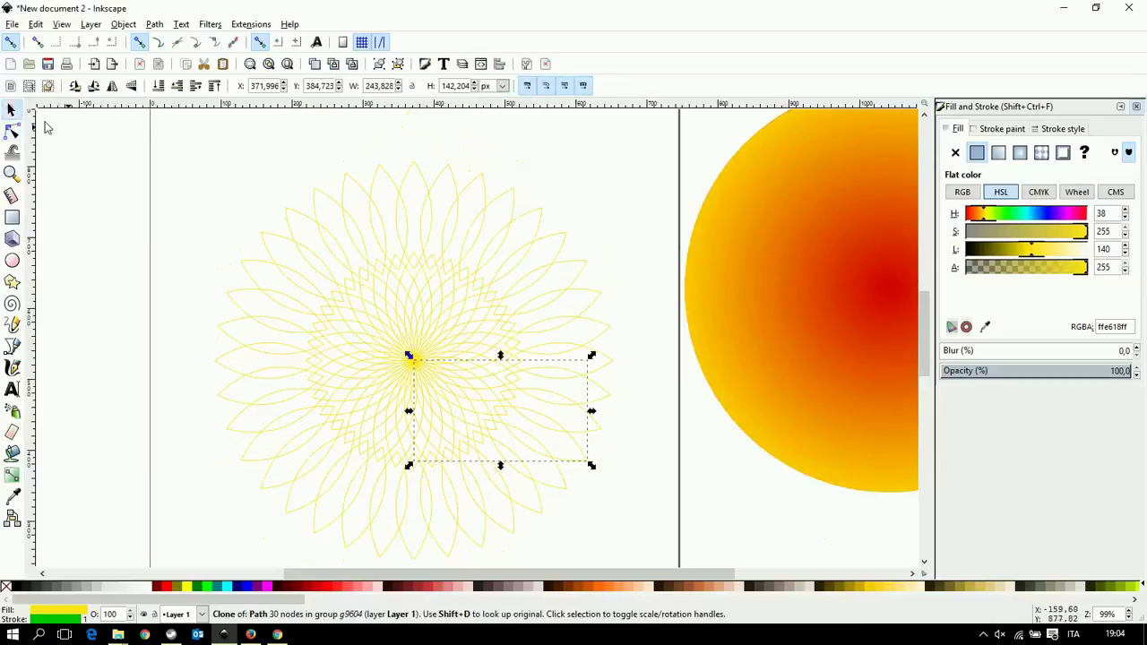
{"action": "mouse_move", "coordinate": [872, 252]}
{"action": "left_mouse_down"}
{"action": "mouse_move", "coordinate": [501, 324]}
{"action": "mouse_move", "coordinate": [393, 324]}
{"action": "left_mouse_up"}
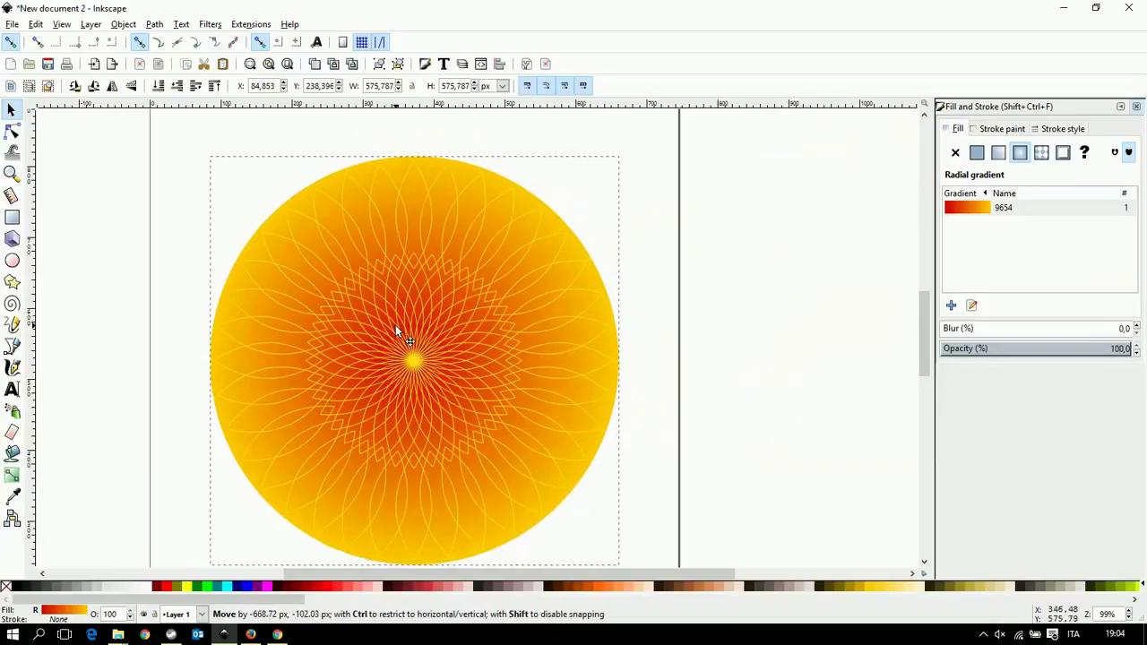
{"action": "left_click_drag", "start_coordinate": [393, 324], "coordinate": [395, 324]}
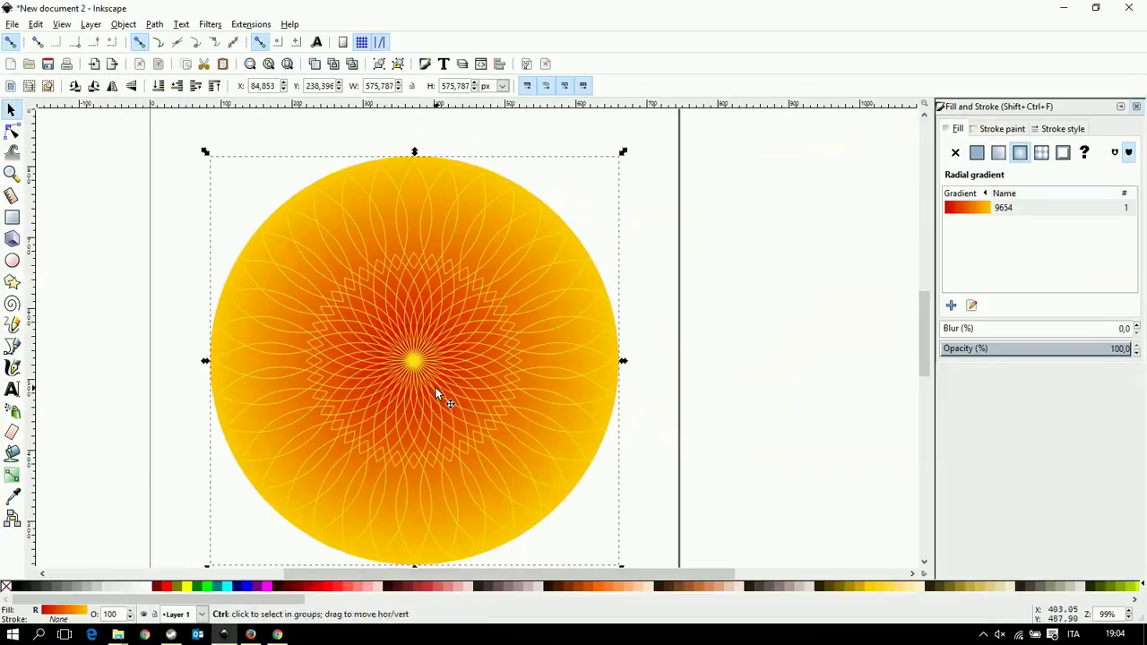
{"action": "scroll", "coordinate": [435, 387], "scroll_direction": "up", "scroll_amount": 3, "text": "ctrl"}
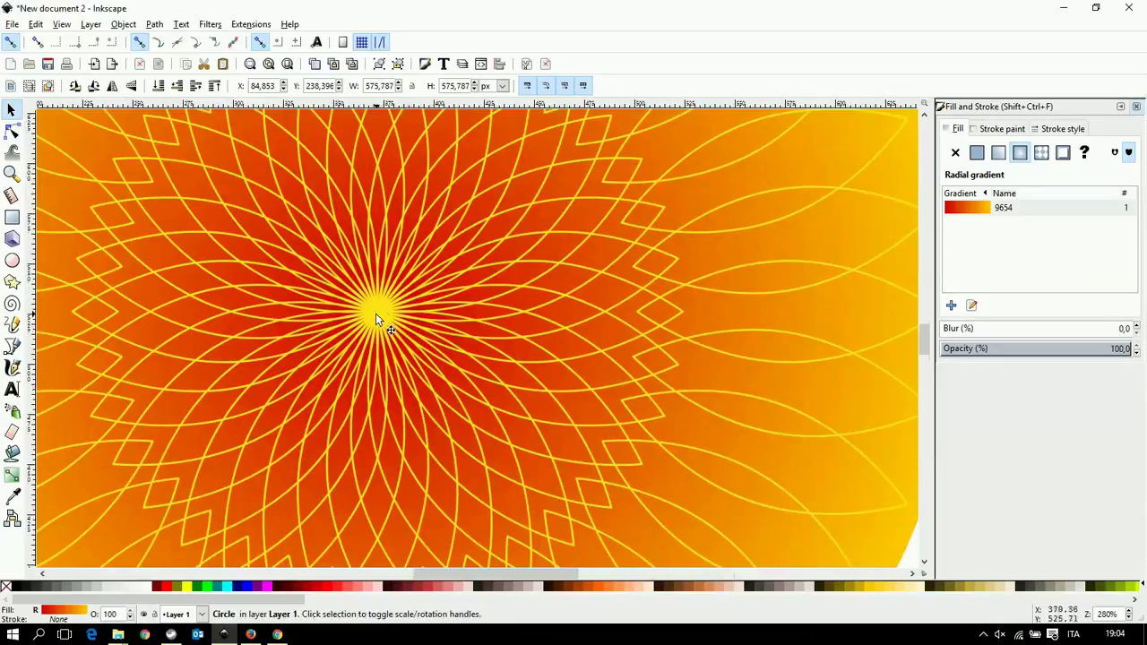
{"action": "left_click_drag", "start_coordinate": [376, 320], "coordinate": [480, 356]}
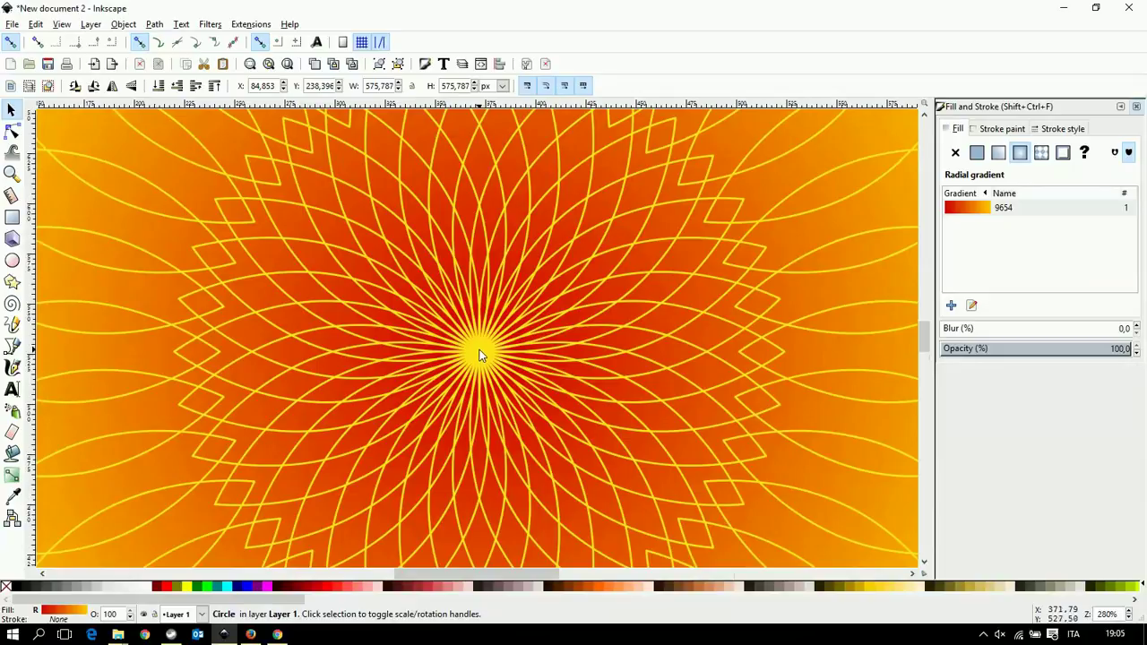
{"action": "scroll", "coordinate": [480, 356], "scroll_direction": "down", "scroll_amount": 1, "text": "ctrl"}
{"action": "scroll", "coordinate": [480, 356], "scroll_direction": "down", "scroll_amount": 1, "text": "ctrl"}
{"action": "scroll", "coordinate": [479, 356], "scroll_direction": "down", "scroll_amount": 1, "text": "ctrl"}
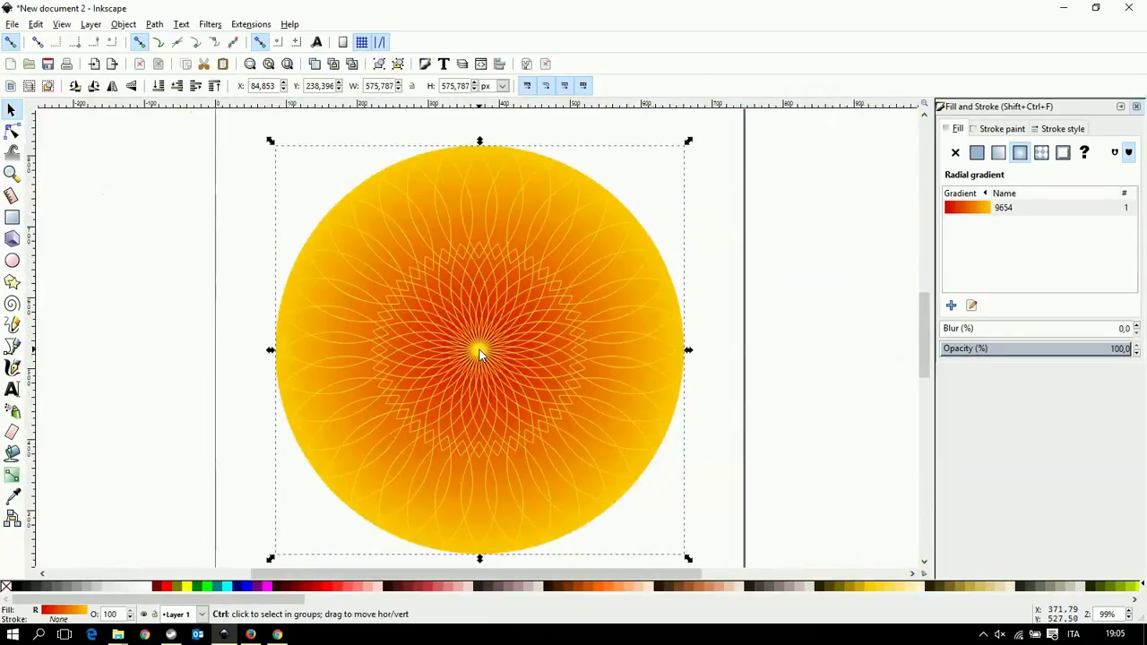